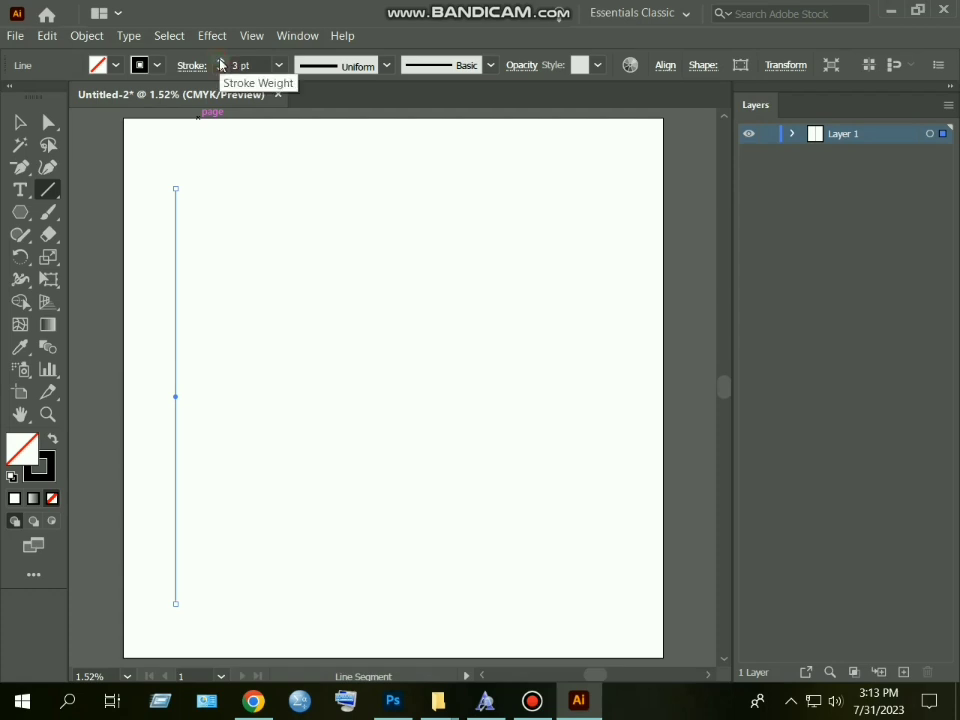
# Make two copies of the vertical line and place them to its right at roughly even, narrow spacing, aligned with its ends.
pyautogui.click(20, 122)
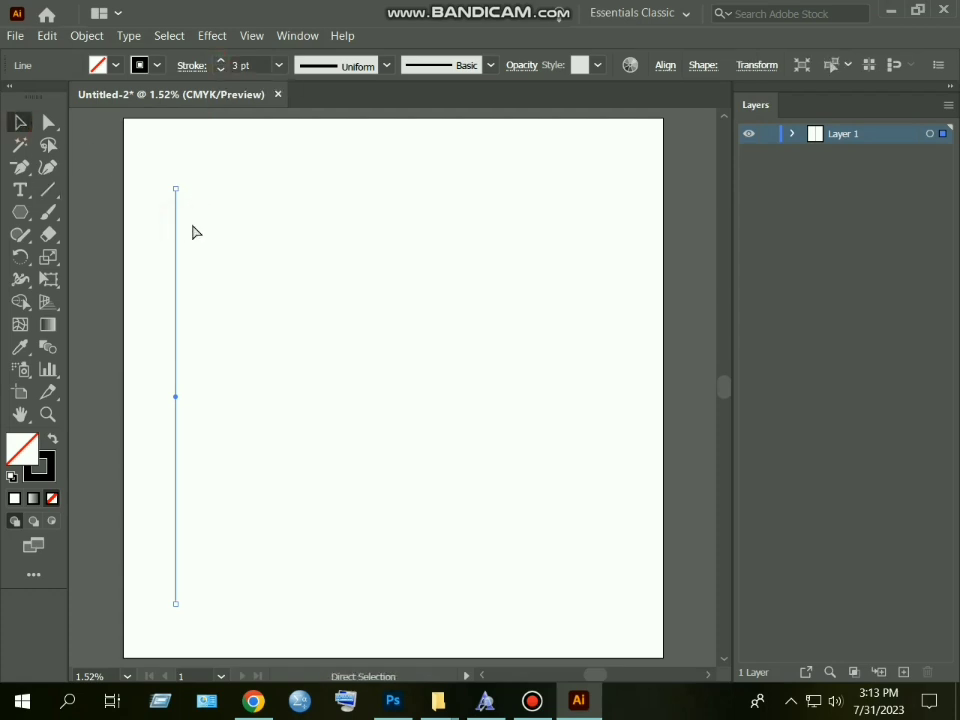
pyautogui.moveTo(180, 251); pyautogui.dragTo(397, 241)
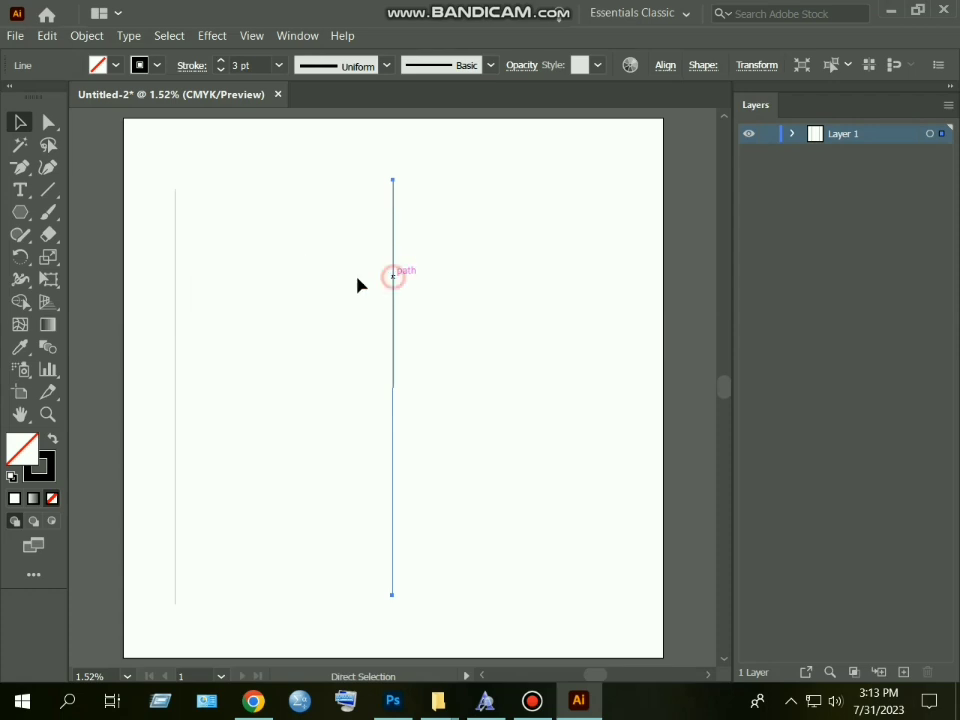
pyautogui.moveTo(388, 284); pyautogui.dragTo(197, 294)
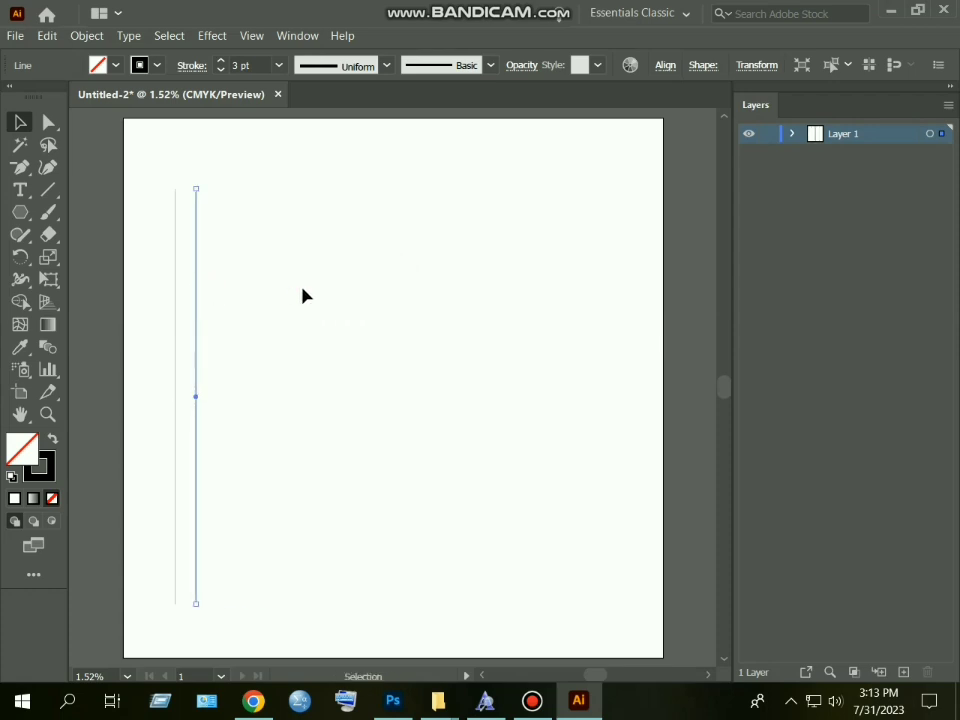
pyautogui.hotkey('ctrl', 'z')
pyautogui.moveTo(394, 289); pyautogui.dragTo(220, 308)
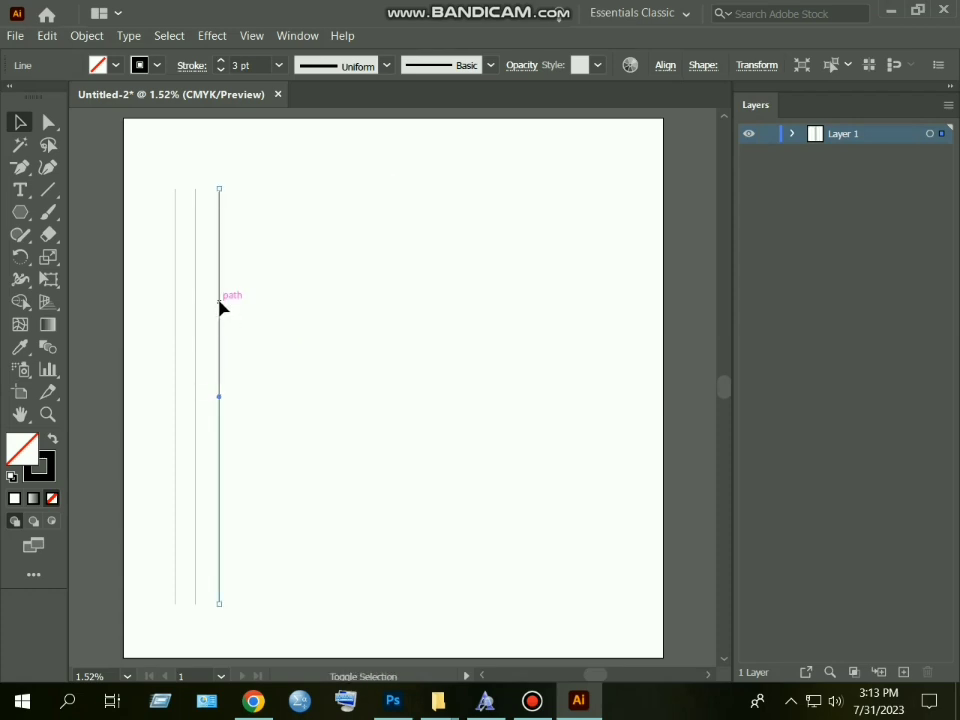
# Duplicate the three vertical lines together and place the copies directly to the right of the originals, continuing the spacing.
pyautogui.click(206, 310)
pyautogui.click(195, 311)
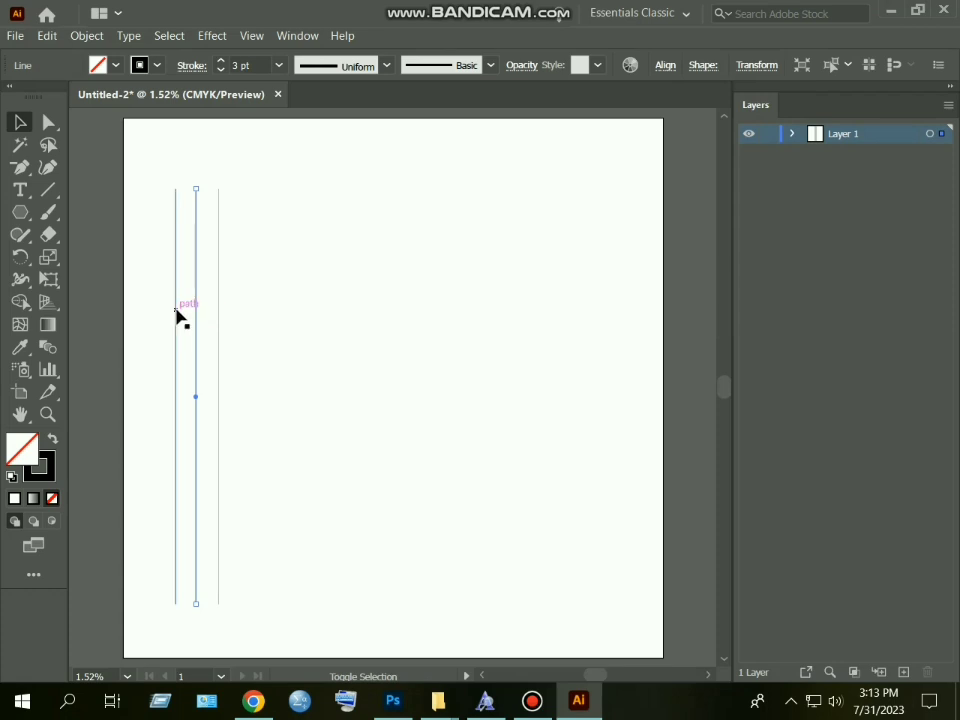
pyautogui.keyDown('shift'); pyautogui.click(178, 312); pyautogui.keyUp('shift')
pyautogui.keyDown('shift'); pyautogui.click(218, 314); pyautogui.keyUp('shift')
pyautogui.hotkey('ctrl', 'c')
pyautogui.hotkey('ctrl', 'v')
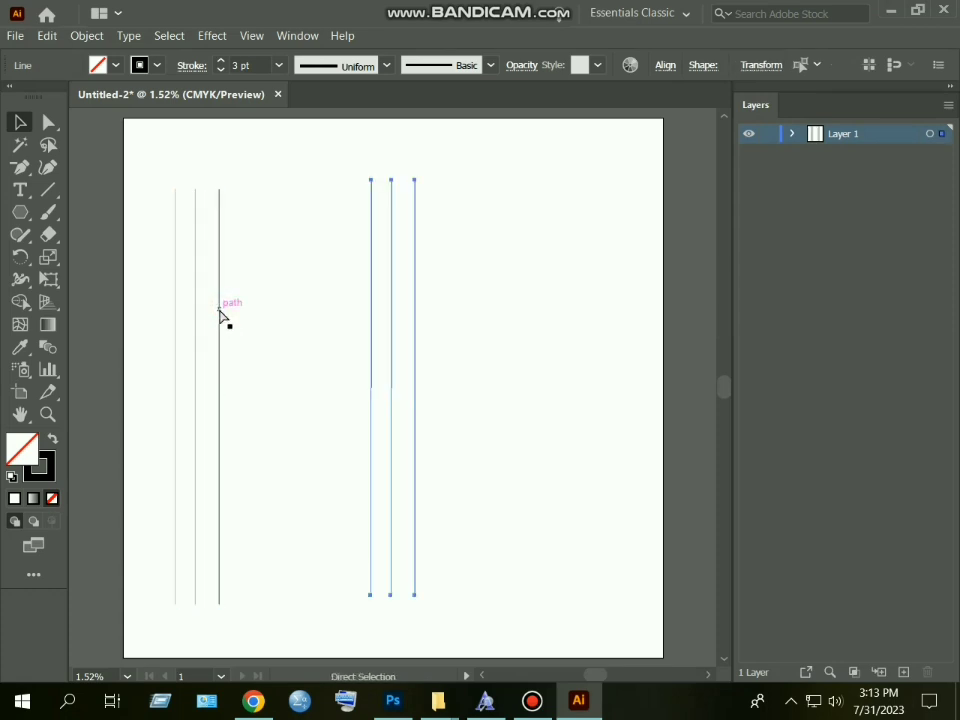
pyautogui.moveTo(370, 295); pyautogui.dragTo(284, 308)
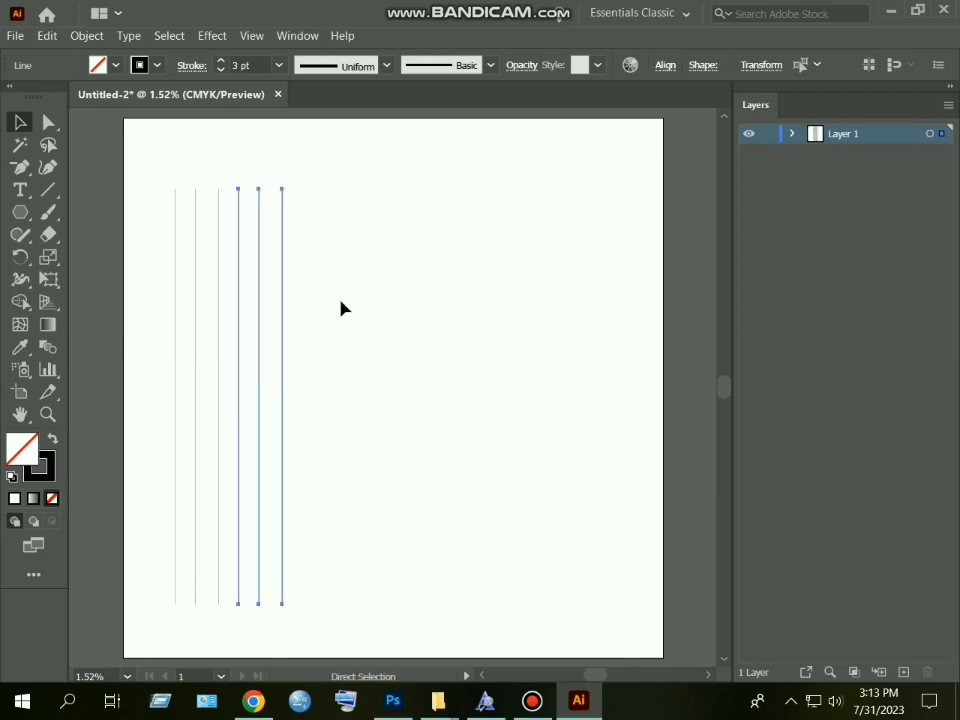
# Set the stroke weight of all six vertical lines to 4 pt.
pyautogui.click(340, 308)
pyautogui.click(282, 311)
pyautogui.keyDown('shift'); pyautogui.click(259, 313); pyautogui.keyUp('shift')
pyautogui.keyDown('shift'); pyautogui.click(238, 313); pyautogui.keyUp('shift')
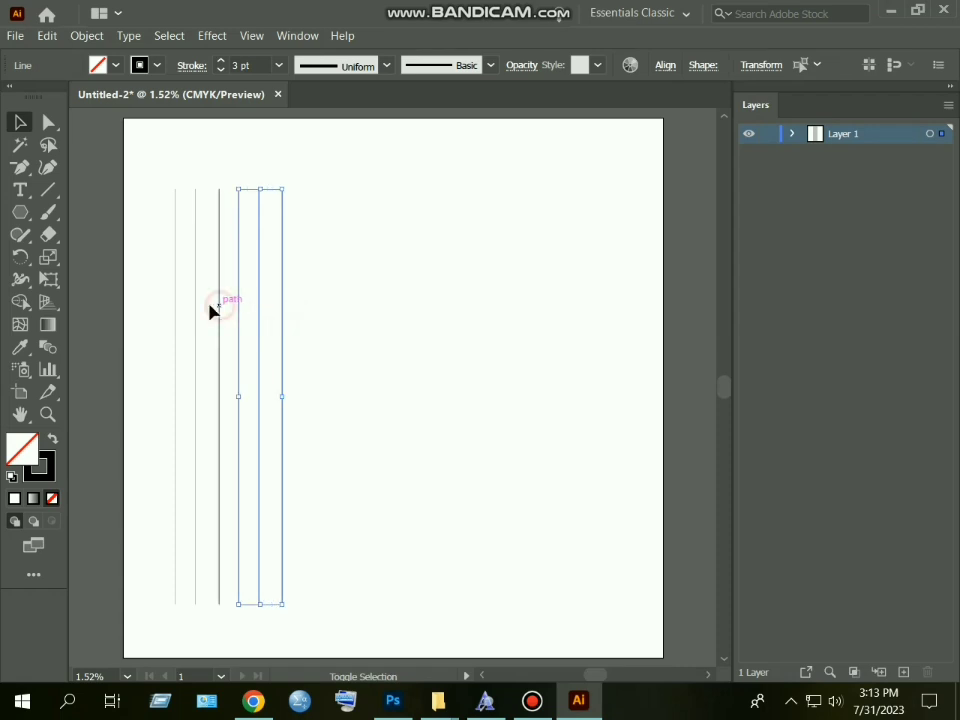
pyautogui.keyDown('shift'); pyautogui.click(218, 312); pyautogui.keyUp('shift')
pyautogui.keyDown('shift'); pyautogui.click(195, 313); pyautogui.keyUp('shift')
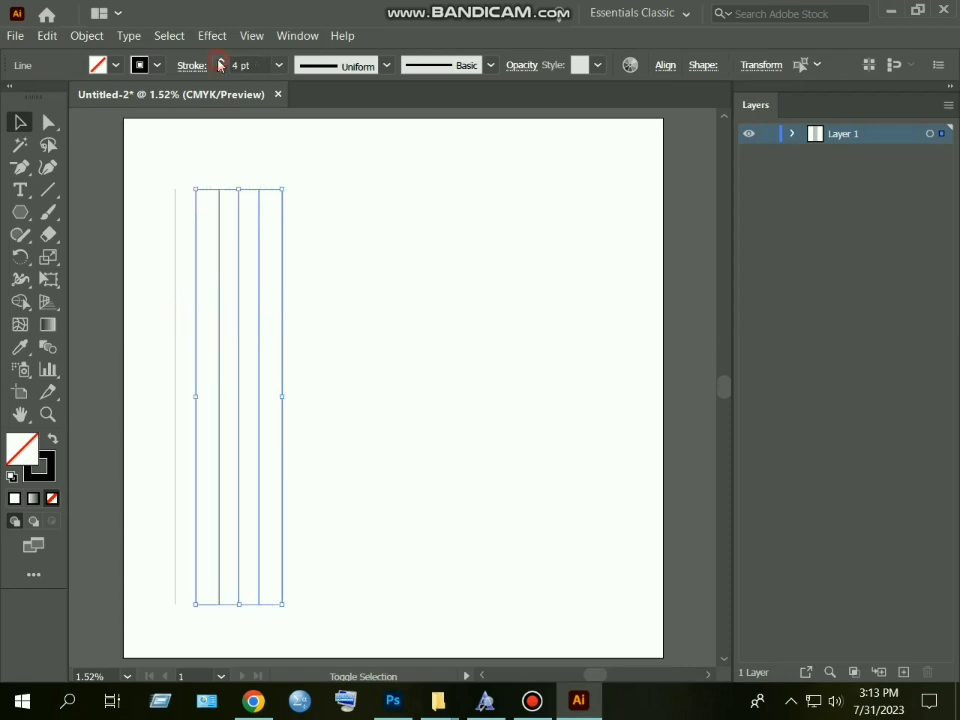
pyautogui.keyDown('shift'); pyautogui.click(176, 213); pyautogui.keyUp('shift')
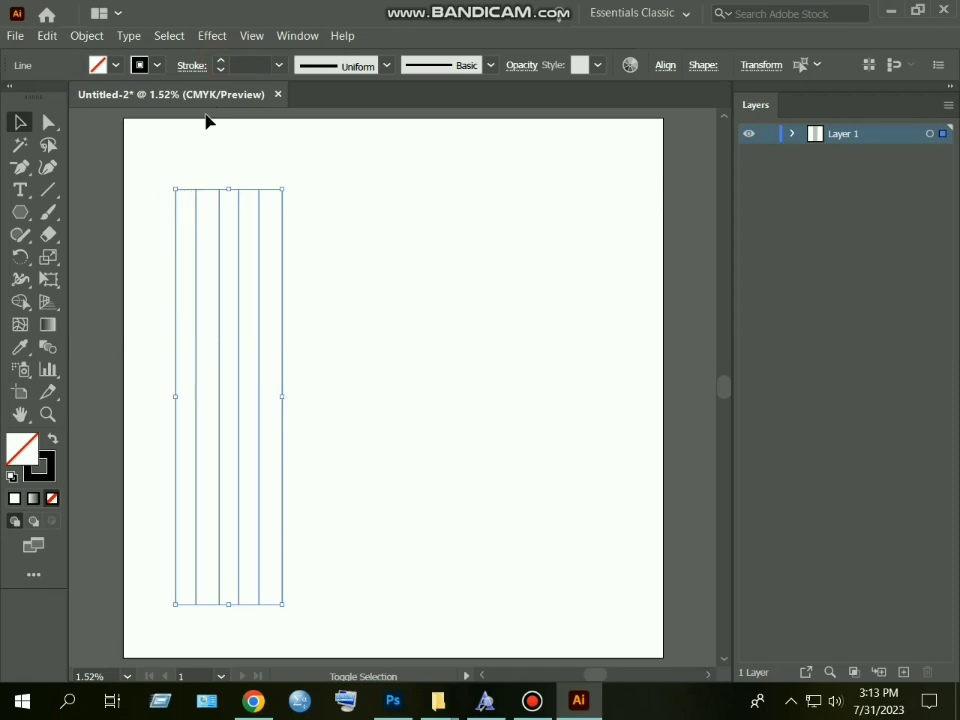
pyautogui.click(221, 64)
pyautogui.click(390, 222)
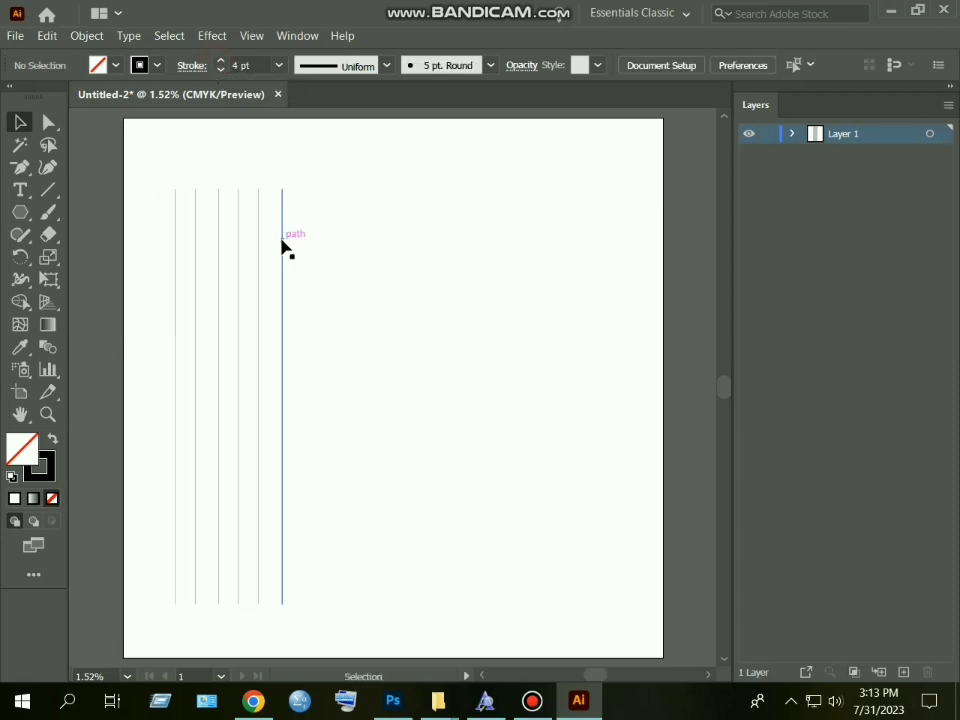
# Duplicate the six 4 pt lines and align the copies to the right of the originals with matching spacing.
pyautogui.click(281, 249)
pyautogui.keyDown('shift'); pyautogui.click(258, 247); pyautogui.keyUp('shift')
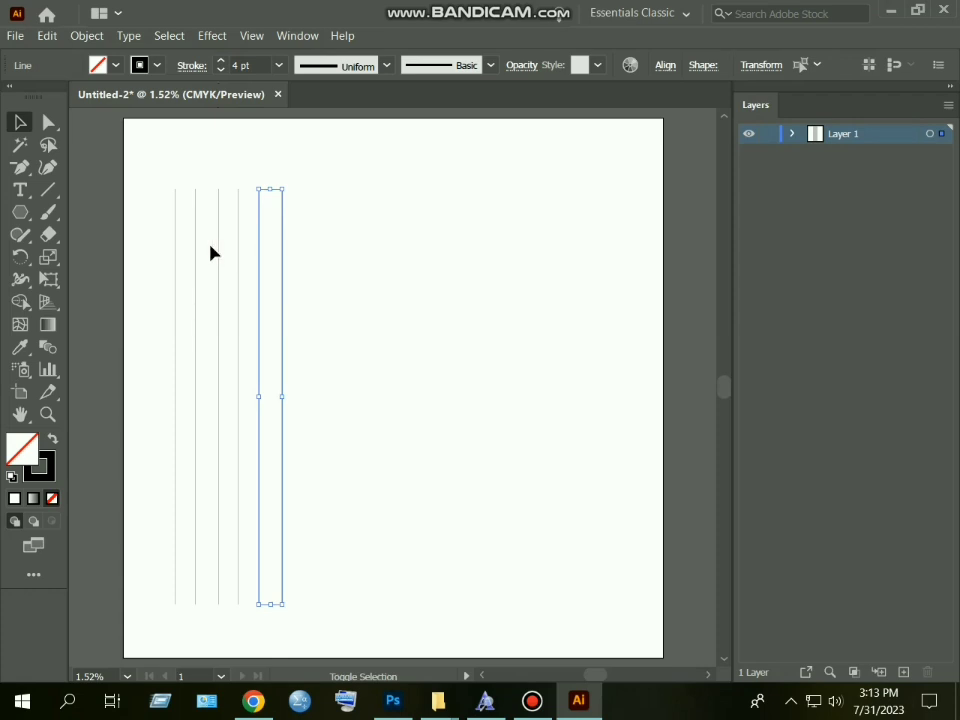
pyautogui.keyDown('shift'); pyautogui.click(238, 255); pyautogui.keyUp('shift')
pyautogui.keyDown('shift'); pyautogui.click(220, 258); pyautogui.keyUp('shift')
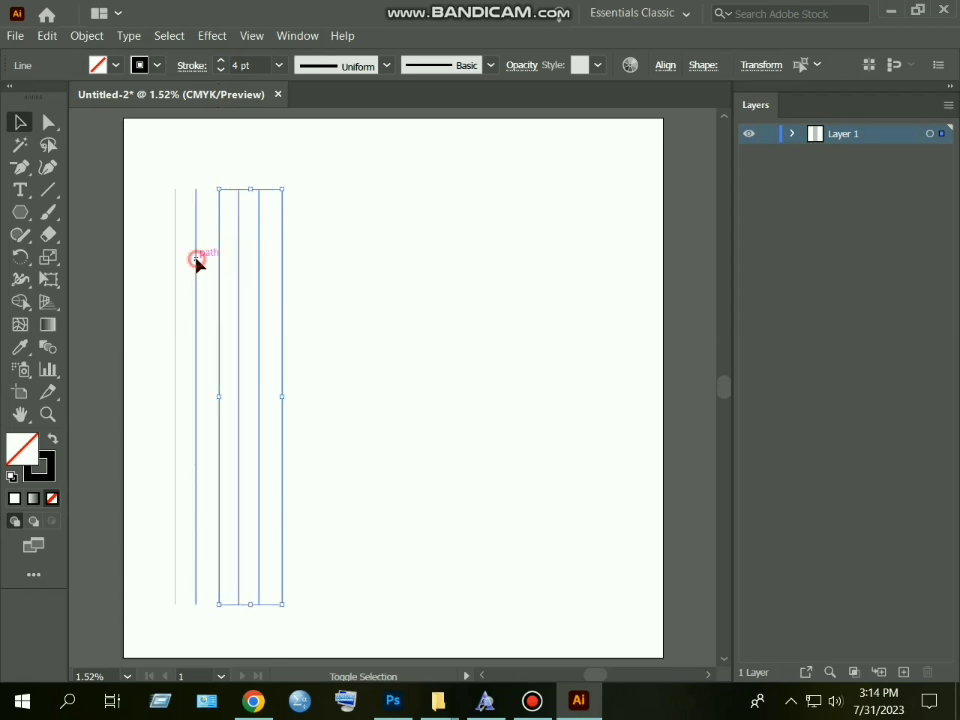
pyautogui.keyDown('shift'); pyautogui.click(196, 260); pyautogui.keyUp('shift')
pyautogui.keyDown('shift'); pyautogui.click(176, 263); pyautogui.keyUp('shift')
pyautogui.hotkey('ctrl', 'c')
pyautogui.hotkey('ctrl', 'v')
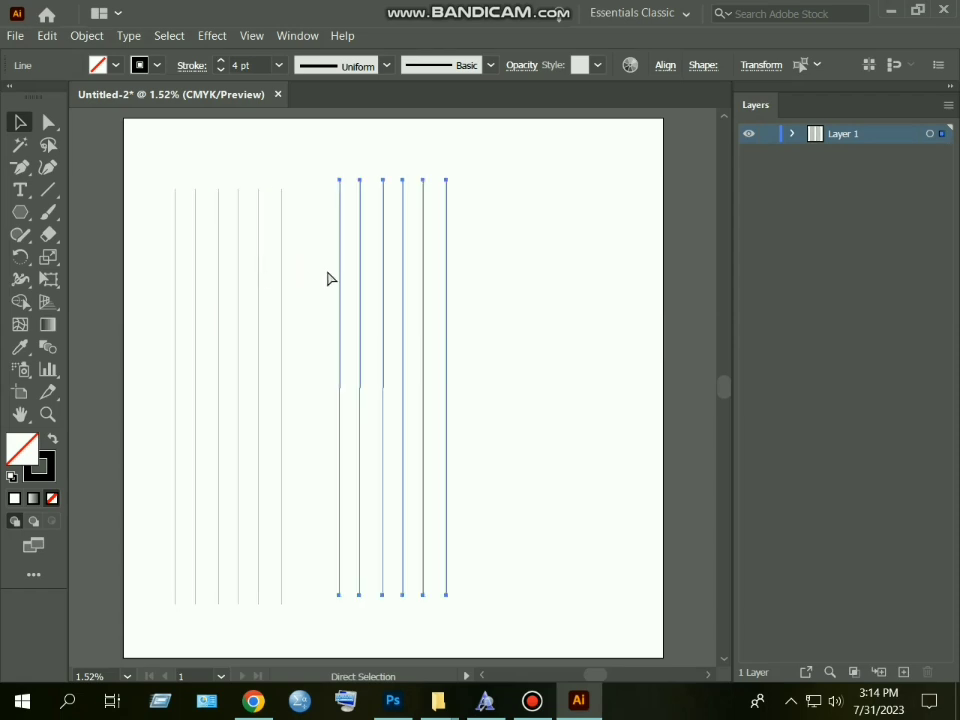
pyautogui.moveTo(339, 274); pyautogui.dragTo(302, 289)
# Duplicate the seven rightmost lines and align the copies beside the last line, extending the row with even spacing and no overlap.
pyautogui.click(426, 300)
pyautogui.keyDown('shift'); pyautogui.click(409, 302); pyautogui.keyUp('shift')
pyautogui.keyDown('shift'); pyautogui.click(383, 305); pyautogui.keyUp('shift')
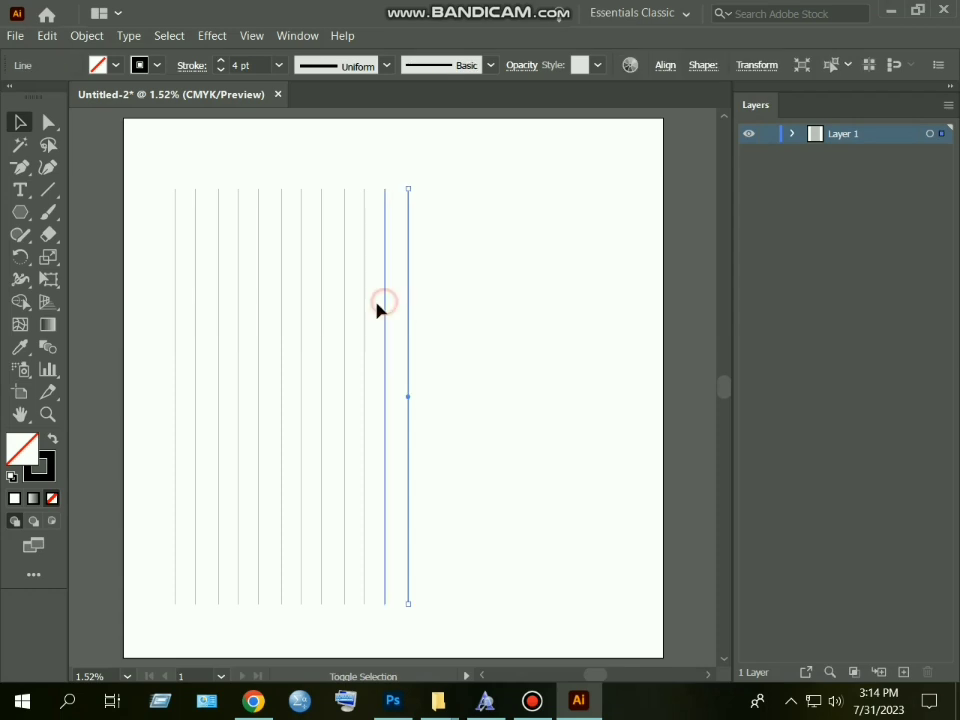
pyautogui.keyDown('shift'); pyautogui.click(364, 312); pyautogui.keyUp('shift')
pyautogui.keyDown('shift'); pyautogui.click(345, 314); pyautogui.keyUp('shift')
pyautogui.keyDown('shift'); pyautogui.click(321, 316); pyautogui.keyUp('shift')
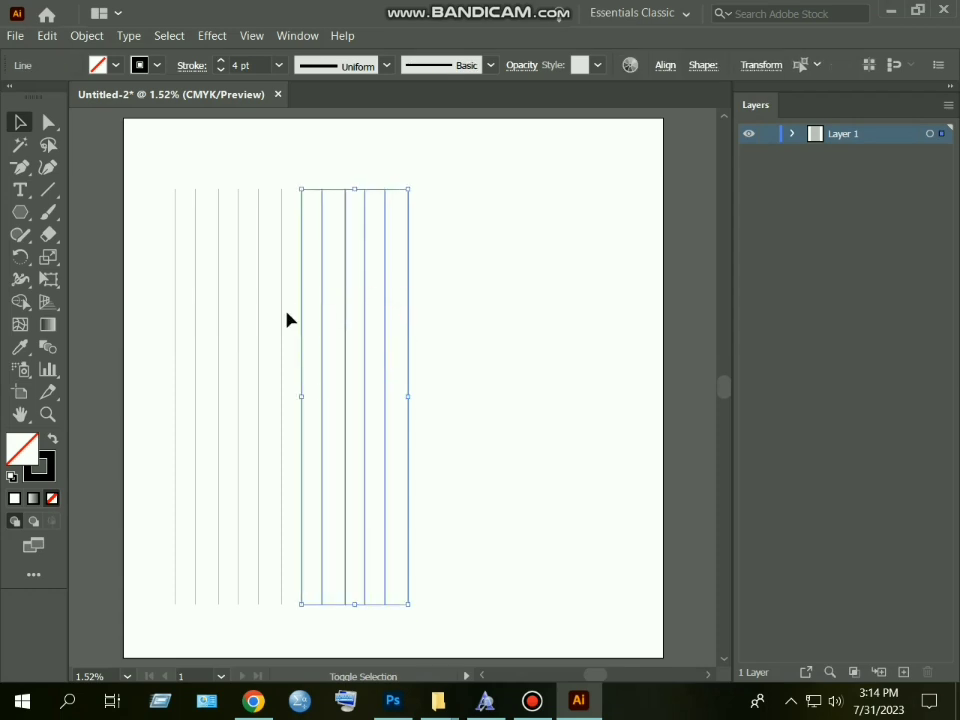
pyautogui.keyDown('shift'); pyautogui.click(281, 315); pyautogui.keyUp('shift')
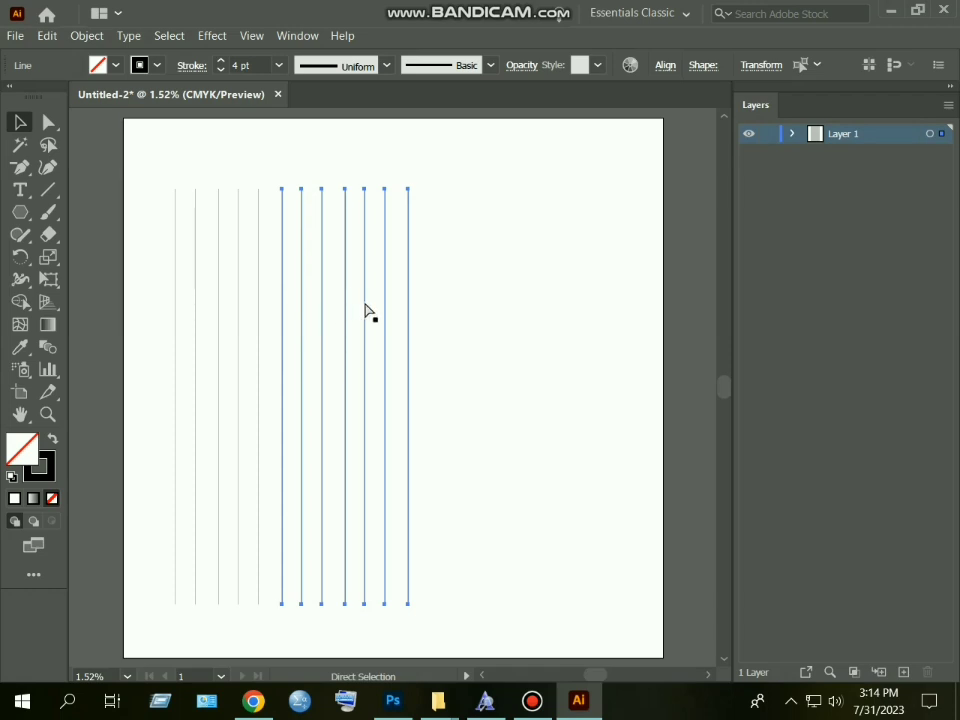
pyautogui.moveTo(366, 311); pyautogui.dragTo(510, 326)
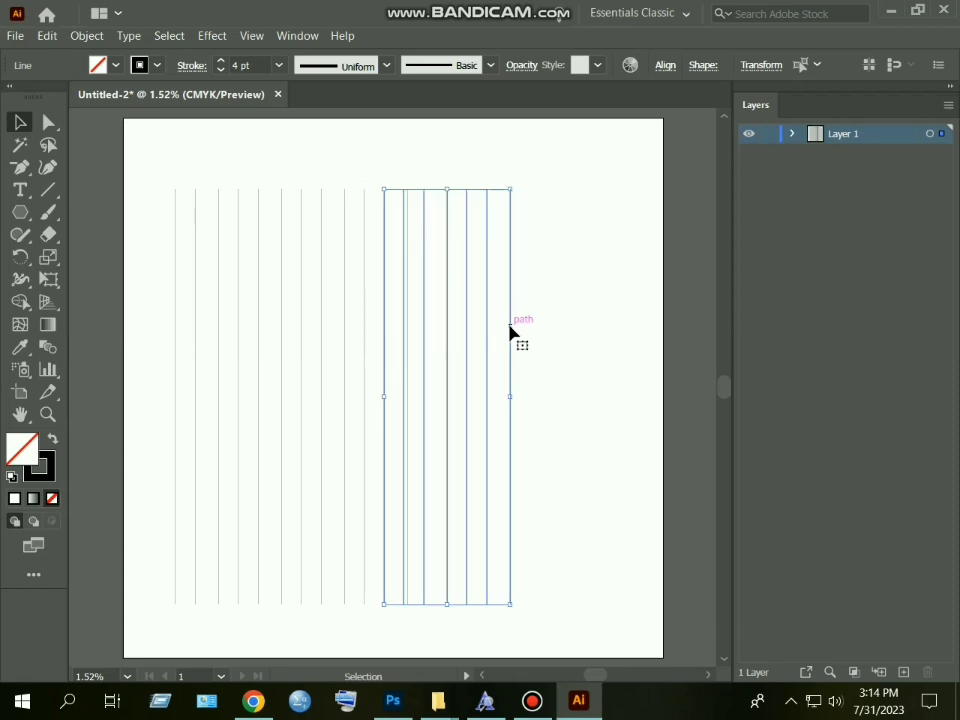
pyautogui.click(573, 367)
pyautogui.hotkey('ctrl', 'z')
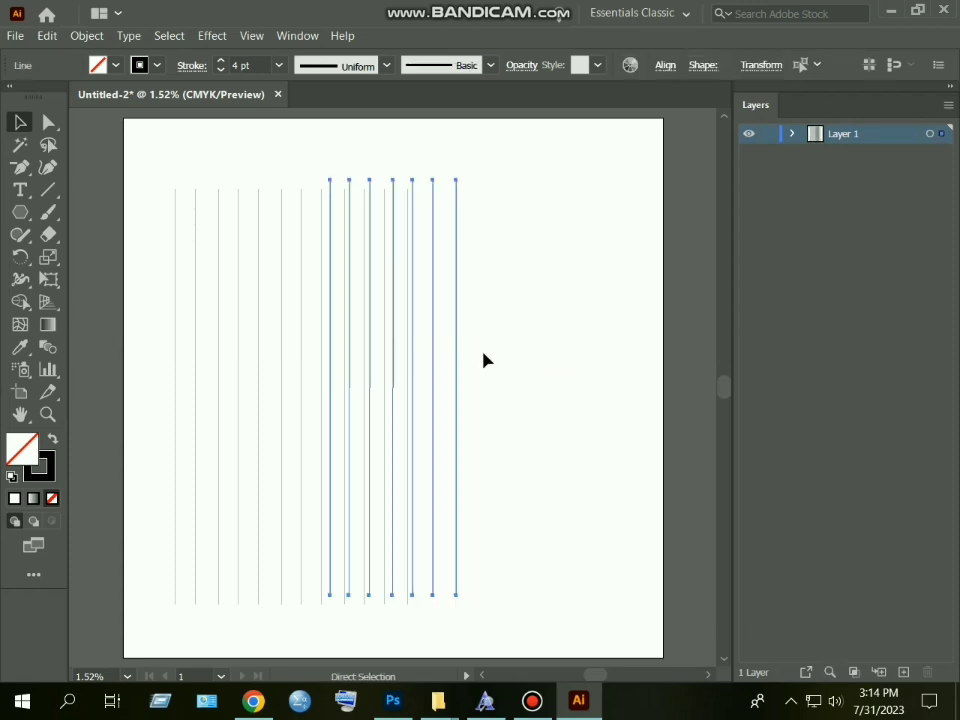
pyautogui.moveTo(459, 358); pyautogui.dragTo(563, 360)
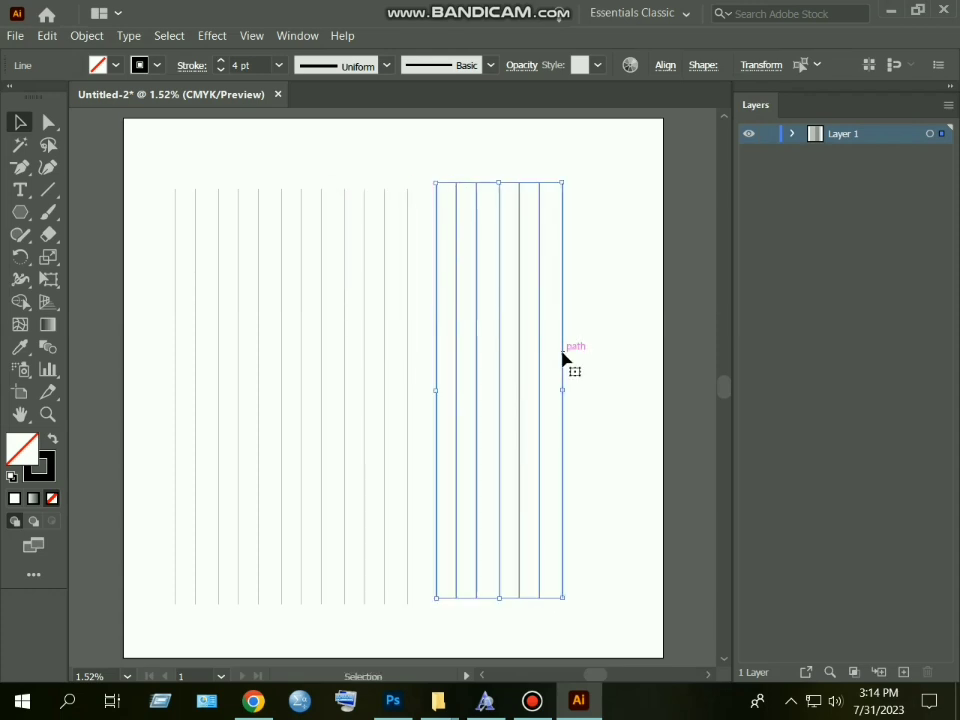
pyautogui.moveTo(435, 353); pyautogui.dragTo(430, 366)
pyautogui.click(585, 365)
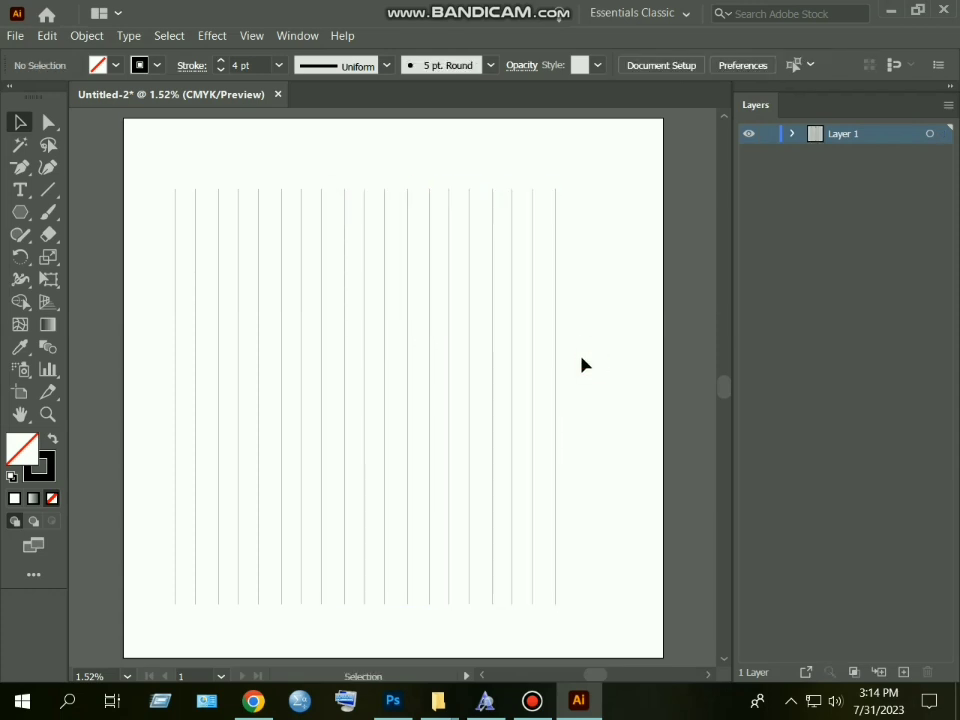
# Select all nineteen vertical lines and paste a duplicate set over the artboard.
pyautogui.keyDown('shift'); pyautogui.click(176, 319); pyautogui.keyUp('shift')
pyautogui.keyDown('shift'); pyautogui.click(196, 313); pyautogui.keyUp('shift')
pyautogui.keyDown('shift'); pyautogui.click(218, 314); pyautogui.keyUp('shift')
pyautogui.keyDown('shift'); pyautogui.click(238, 316); pyautogui.keyUp('shift')
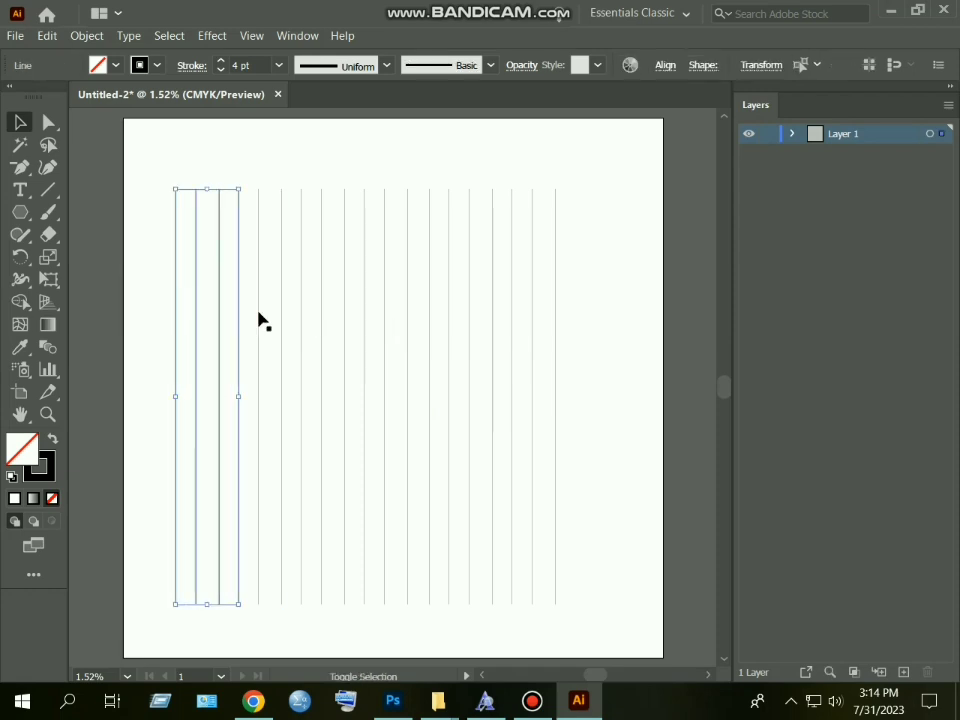
pyautogui.keyDown('shift'); pyautogui.click(259, 318); pyautogui.keyUp('shift')
pyautogui.keyDown('shift'); pyautogui.click(281, 320); pyautogui.keyUp('shift')
pyautogui.keyDown('shift'); pyautogui.click(302, 322); pyautogui.keyUp('shift')
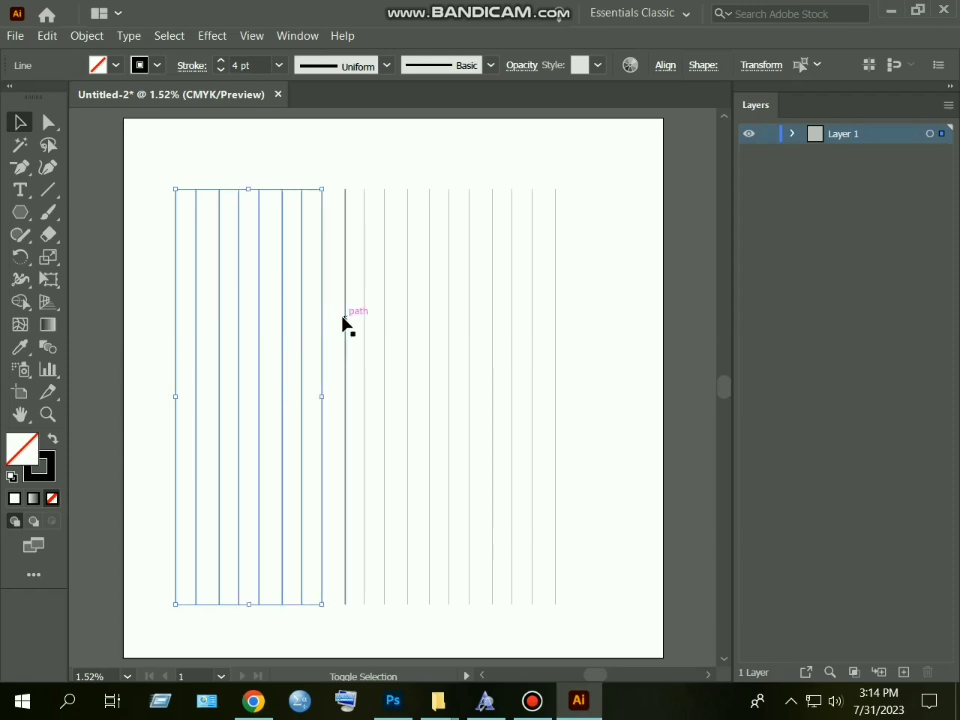
pyautogui.keyDown('shift'); pyautogui.click(345, 323); pyautogui.keyUp('shift')
pyautogui.keyDown('shift'); pyautogui.click(364, 322); pyautogui.keyUp('shift')
pyautogui.keyDown('shift'); pyautogui.click(386, 322); pyautogui.keyUp('shift')
pyautogui.keyDown('shift'); pyautogui.click(408, 322); pyautogui.keyUp('shift')
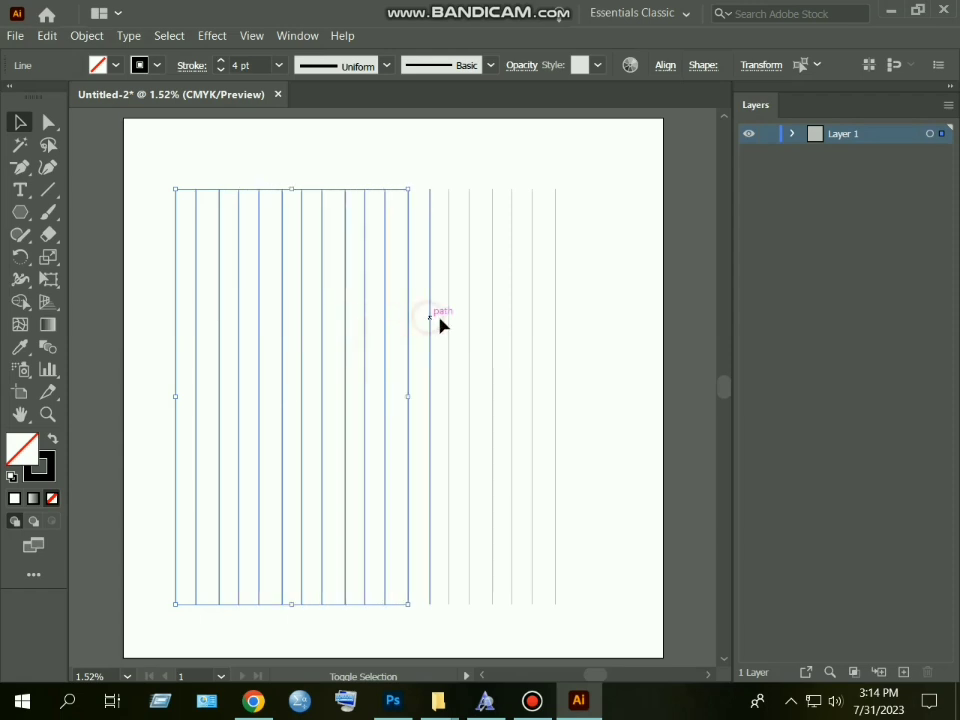
pyautogui.keyDown('shift'); pyautogui.click(430, 322); pyautogui.keyUp('shift')
pyautogui.keyDown('shift'); pyautogui.click(449, 328); pyautogui.keyUp('shift')
pyautogui.keyDown('shift'); pyautogui.click(470, 330); pyautogui.keyUp('shift')
pyautogui.keyDown('shift'); pyautogui.click(492, 334); pyautogui.keyUp('shift')
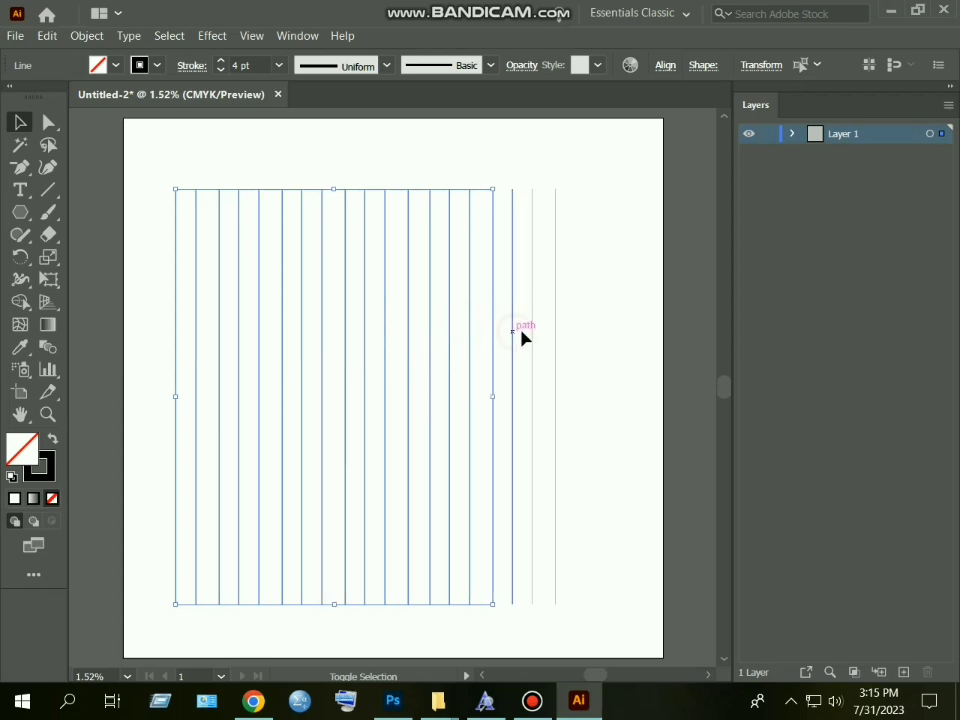
pyautogui.keyDown('shift'); pyautogui.click(512, 331); pyautogui.keyUp('shift')
pyautogui.keyDown('shift'); pyautogui.click(532, 332); pyautogui.keyUp('shift')
pyautogui.keyDown('shift'); pyautogui.click(555, 332); pyautogui.keyUp('shift')
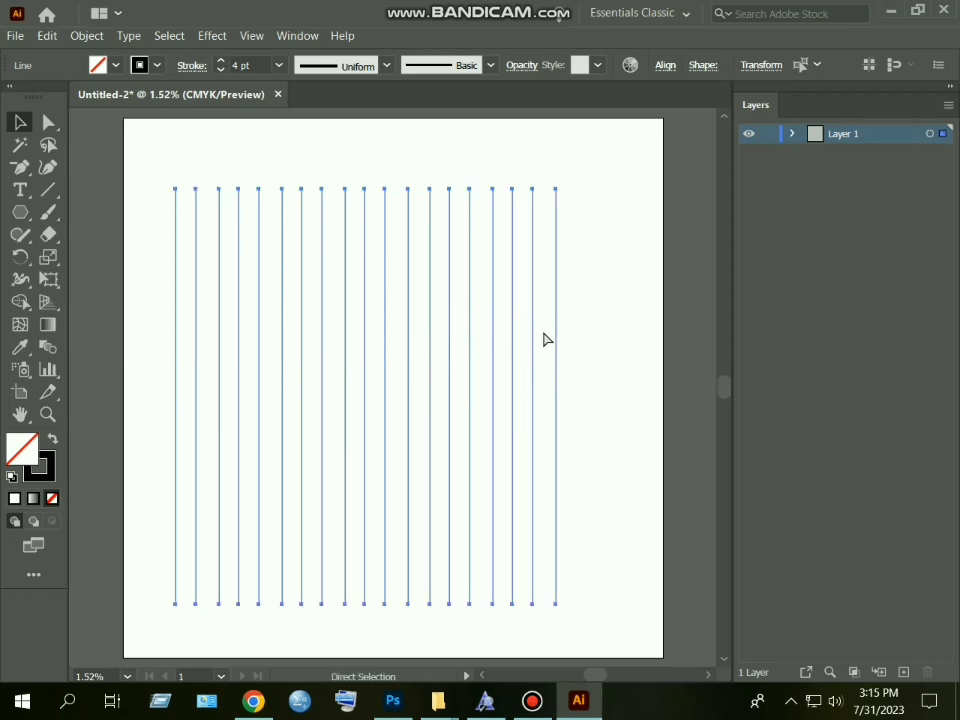
pyautogui.moveTo(549, 353); pyautogui.dragTo(596, 584)
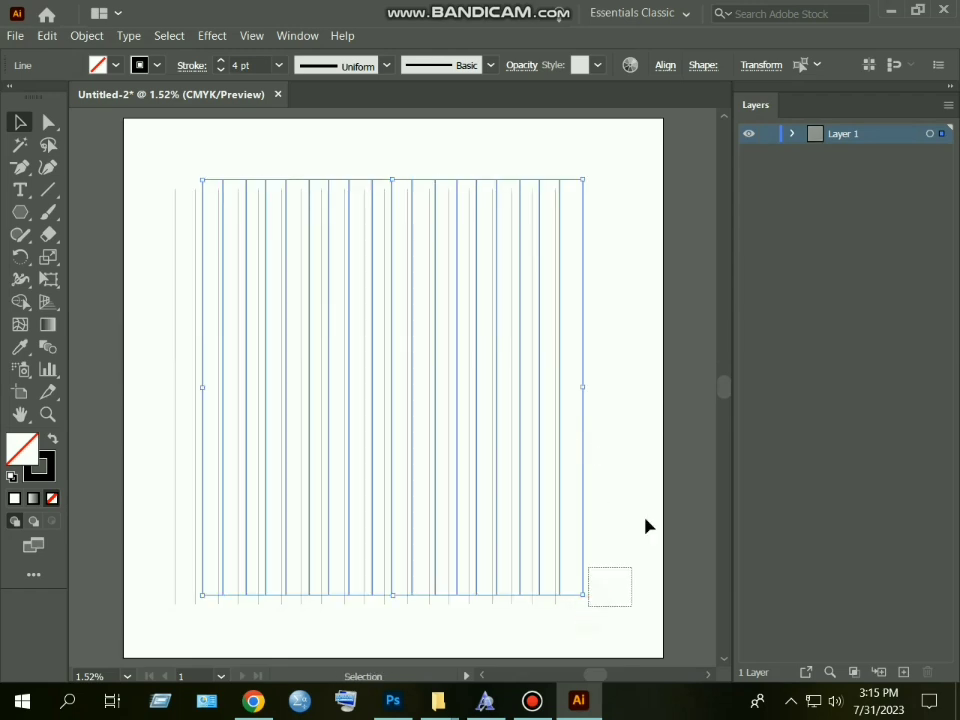
pyautogui.moveTo(645, 526); pyautogui.dragTo(608, 573)
pyautogui.hotkey('ctrl', 'a')
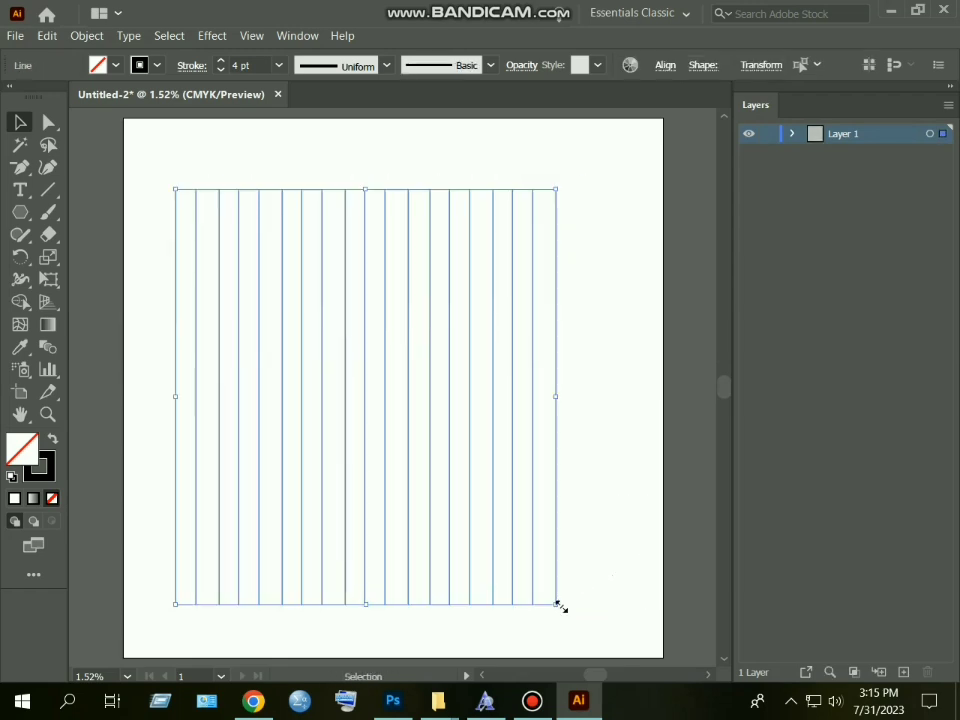
pyautogui.press('a')
pyautogui.press('v')
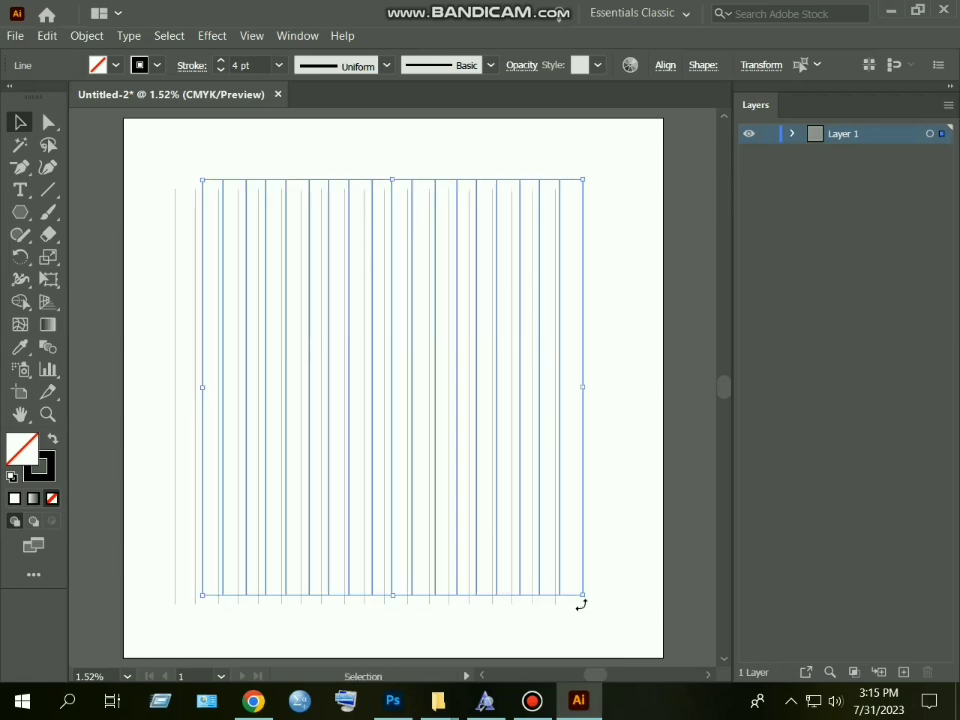
# Rotate the duplicated set of lines 90 degrees and position it over the vertical lines to form a square grid.
pyautogui.moveTo(579, 604); pyautogui.dragTo(589, 217)
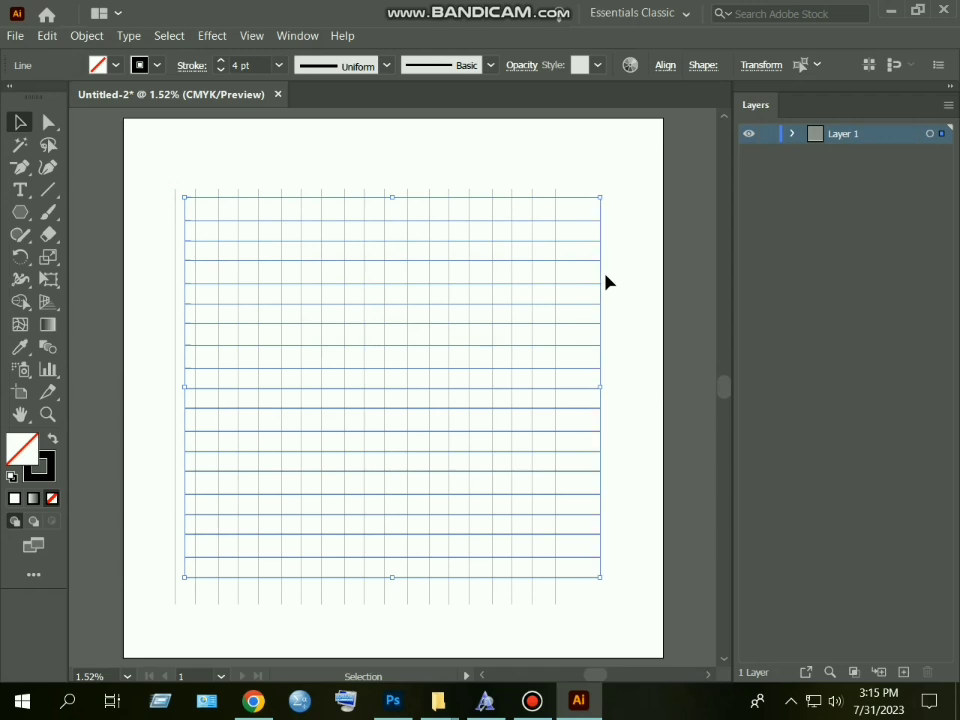
pyautogui.moveTo(572, 206); pyautogui.dragTo(531, 209)
pyautogui.click(576, 212)
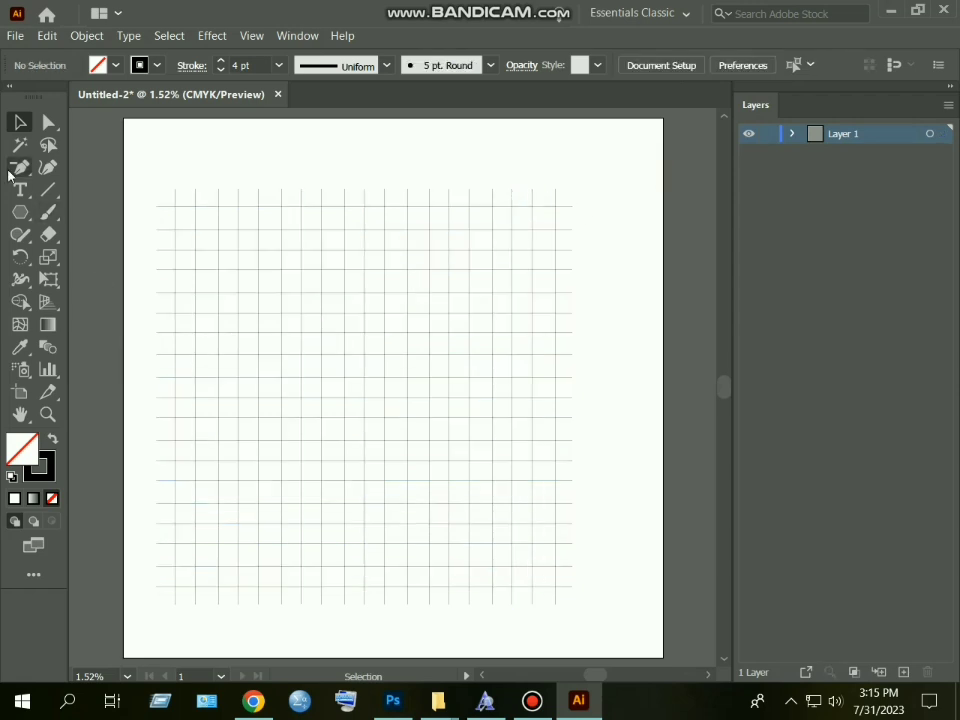
# Draw a large hexagon centred where the second vertical line crosses the uppermost horizontal line, and open it in isolation mode.
pyautogui.click(20, 212)
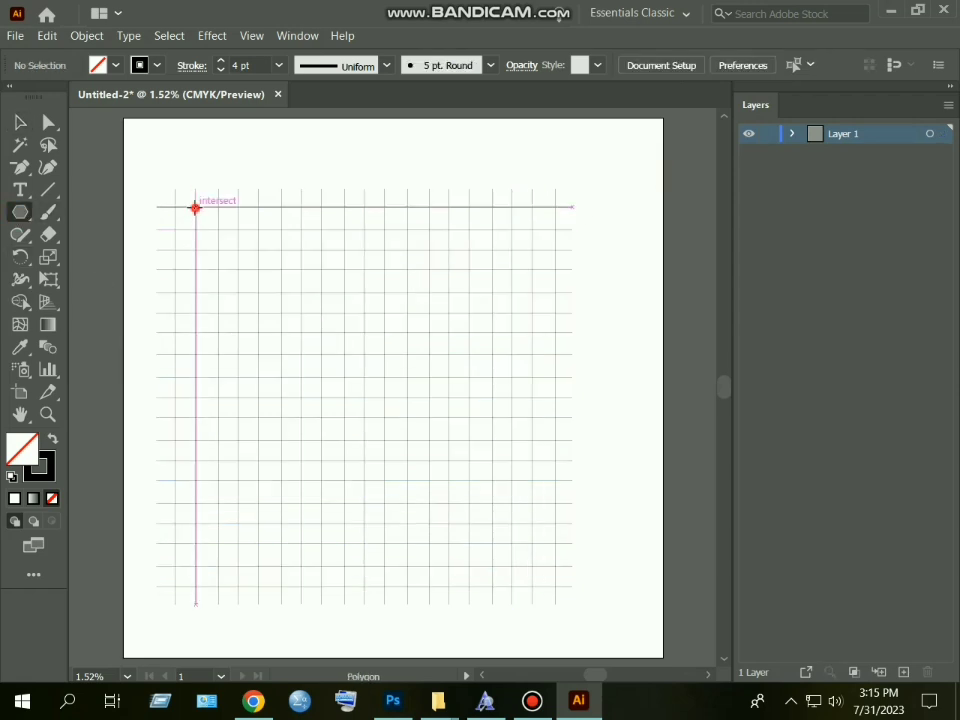
pyautogui.moveTo(195, 207)
pyautogui.mouseDown()
pyautogui.moveTo(281, 321)
pyautogui.moveTo(257, 375)
pyautogui.moveTo(298, 396)
pyautogui.moveTo(321, 431)
pyautogui.moveTo(310, 397)
pyautogui.mouseUp()
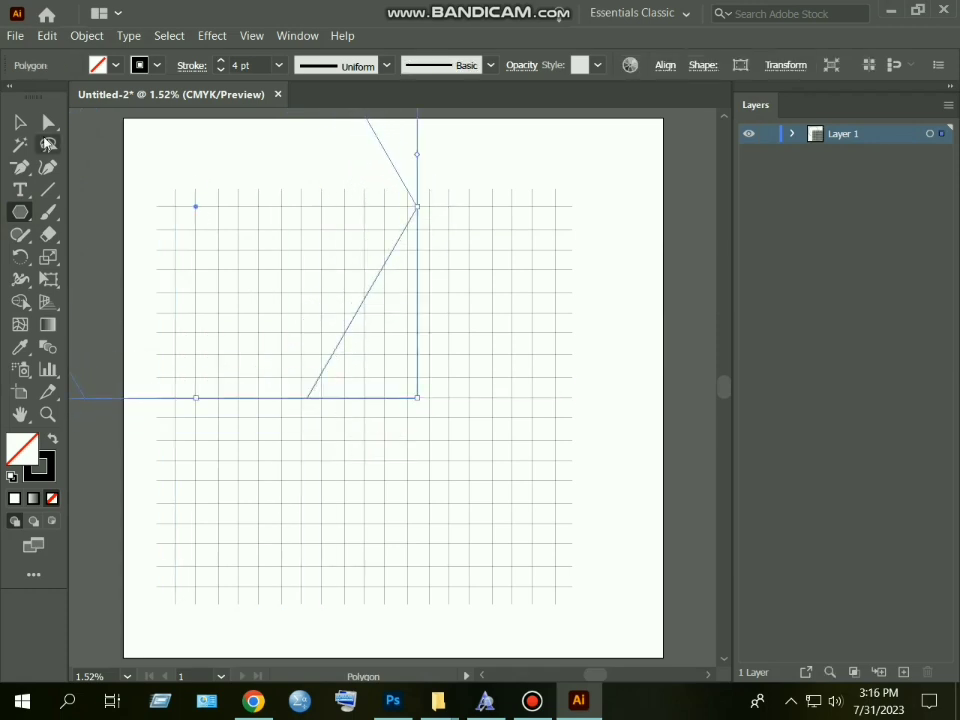
pyautogui.click(20, 122)
pyautogui.moveTo(365, 295); pyautogui.dragTo(405, 344)
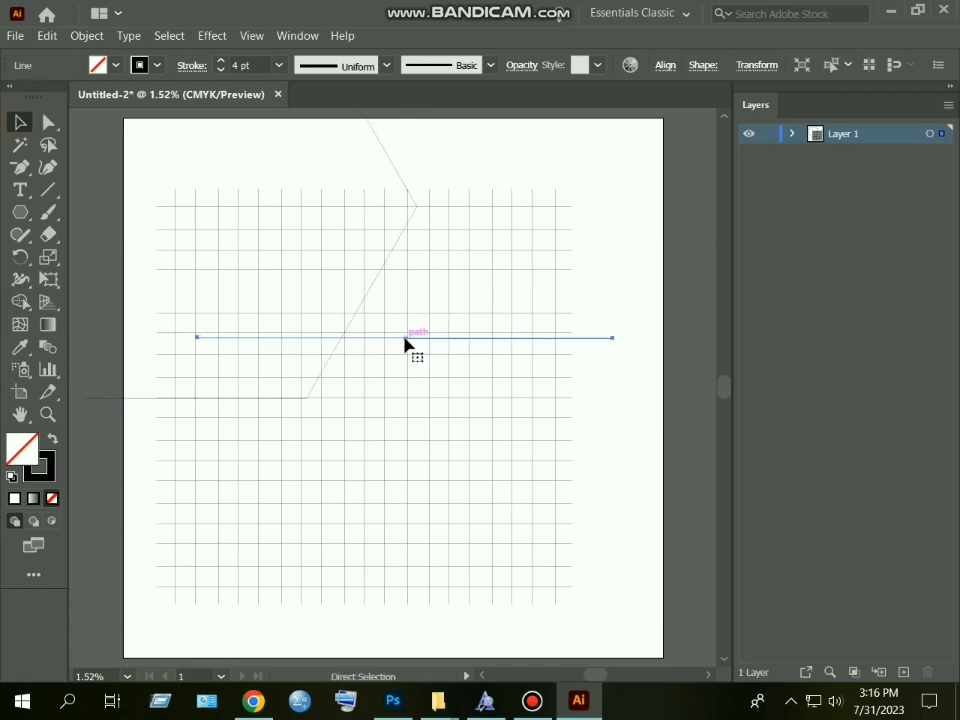
pyautogui.hotkey('ctrl', 'z')
pyautogui.doubleClick(357, 311)
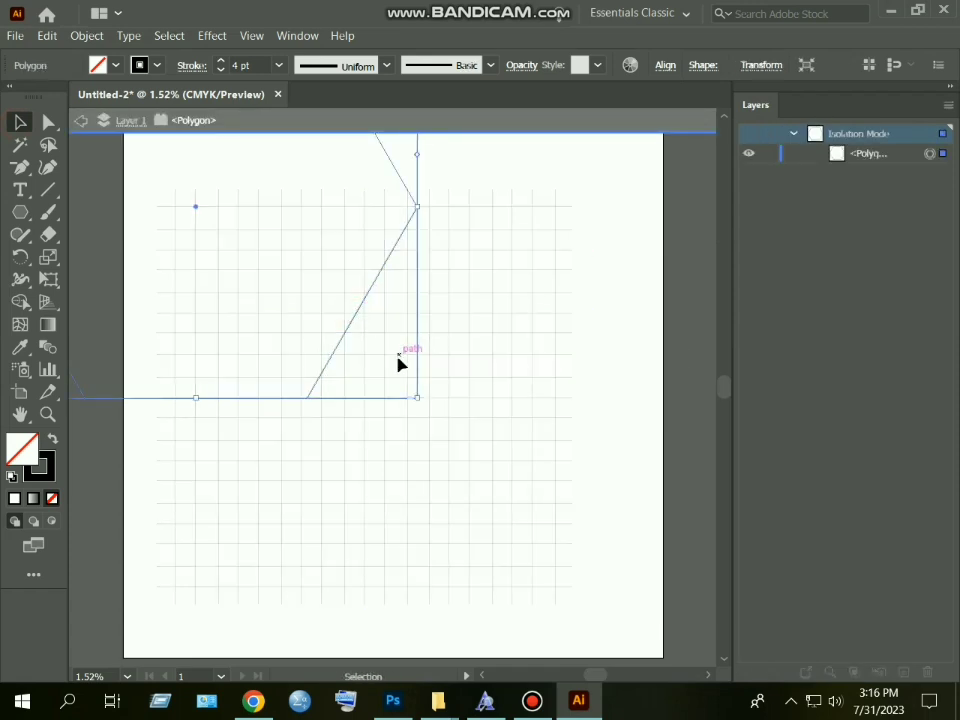
# Rotate the hexagon so that one vertex points straight up and move it over the middle of the grid.
pyautogui.moveTo(425, 404); pyautogui.dragTo(362, 99)
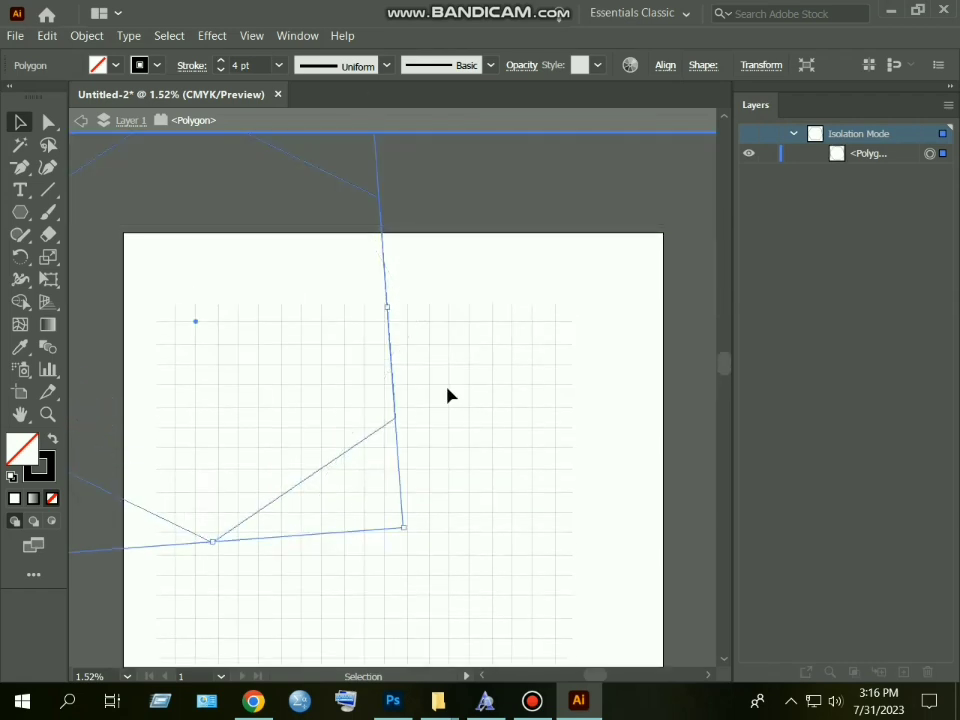
pyautogui.moveTo(411, 531); pyautogui.dragTo(399, 561)
pyautogui.scroll(-2, 370, 420)
pyautogui.moveTo(377, 371); pyautogui.dragTo(542, 549)
pyautogui.scroll(-4, 478, 518)
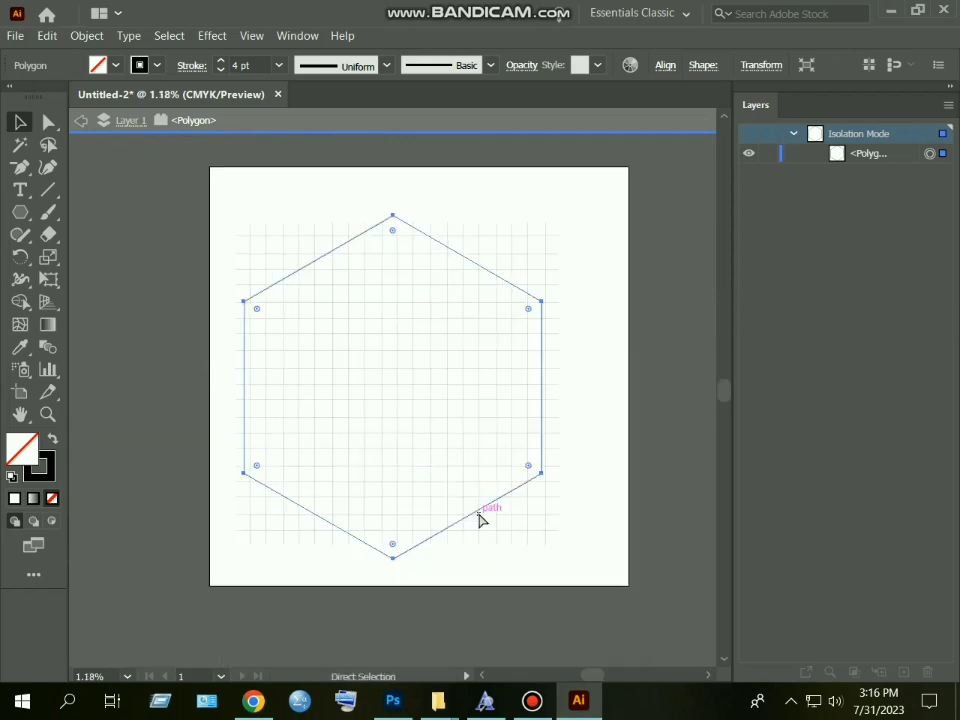
# Scale the hexagon down slightly and reposition it so its upper vertex sits on the uppermost horizontal grid line.
pyautogui.moveTo(493, 503); pyautogui.dragTo(483, 483)
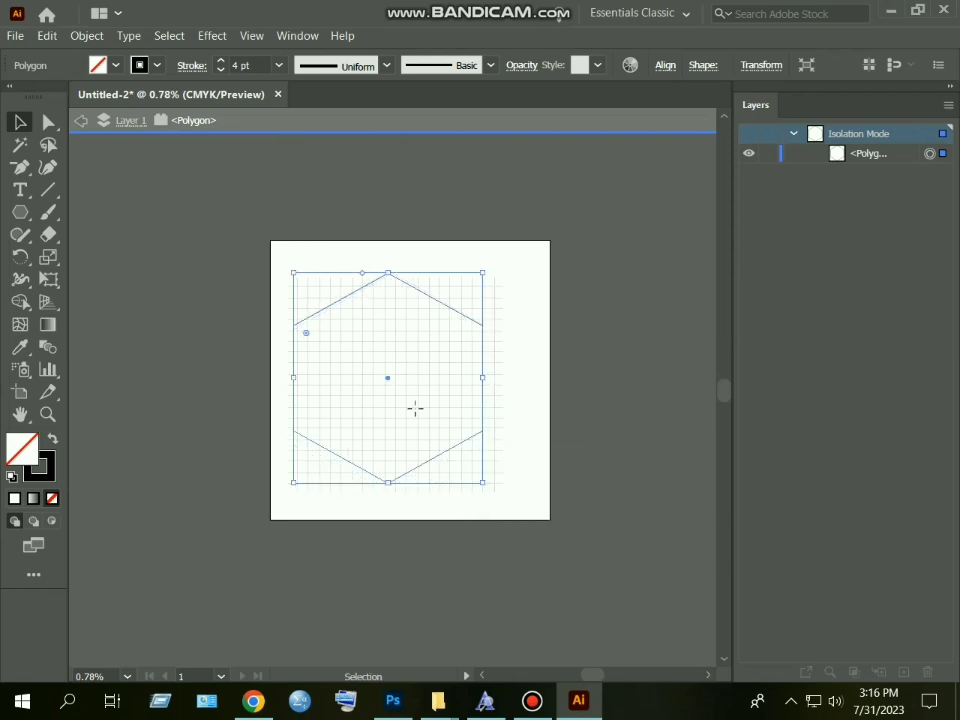
pyautogui.press('Return')
pyautogui.click(574, 493)
pyautogui.keyDown('ctrl'); pyautogui.click(405, 296); pyautogui.keyUp('ctrl')
pyautogui.moveTo(405, 330); pyautogui.dragTo(423, 204)
pyautogui.keyDown('ctrl'); pyautogui.click(403, 252); pyautogui.keyUp('ctrl')
pyautogui.moveTo(443, 299); pyautogui.dragTo(458, 326)
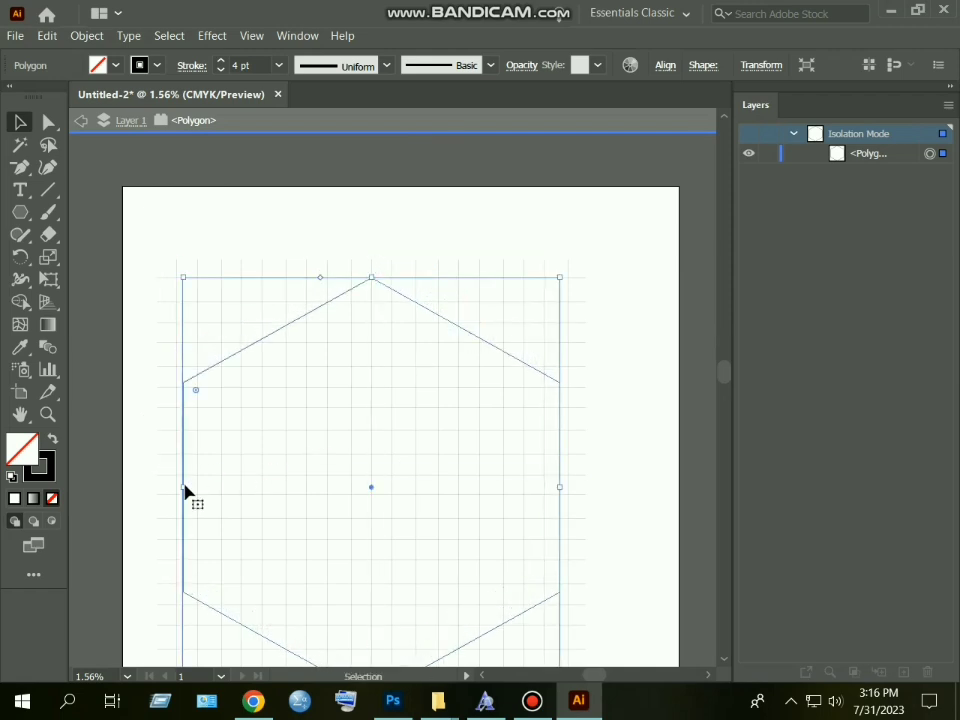
# Stretch the hexagon's sides to the outermost vertical grid lines and align its upper vertex with the uppermost horizontal line.
pyautogui.moveTo(563, 487); pyautogui.dragTo(565, 484)
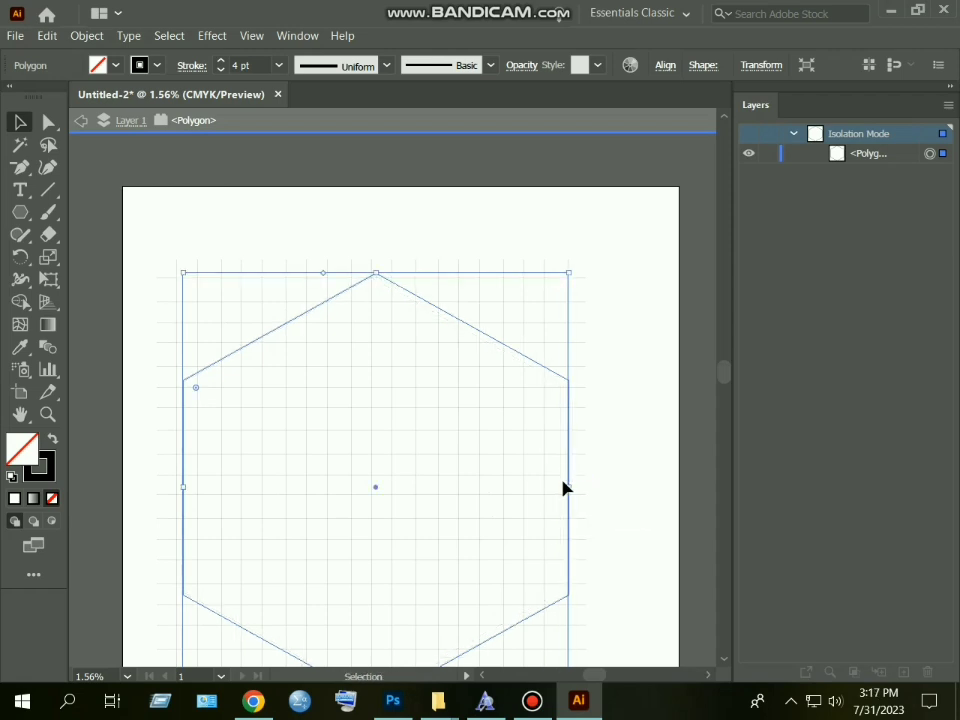
pyautogui.moveTo(182, 485); pyautogui.dragTo(176, 490)
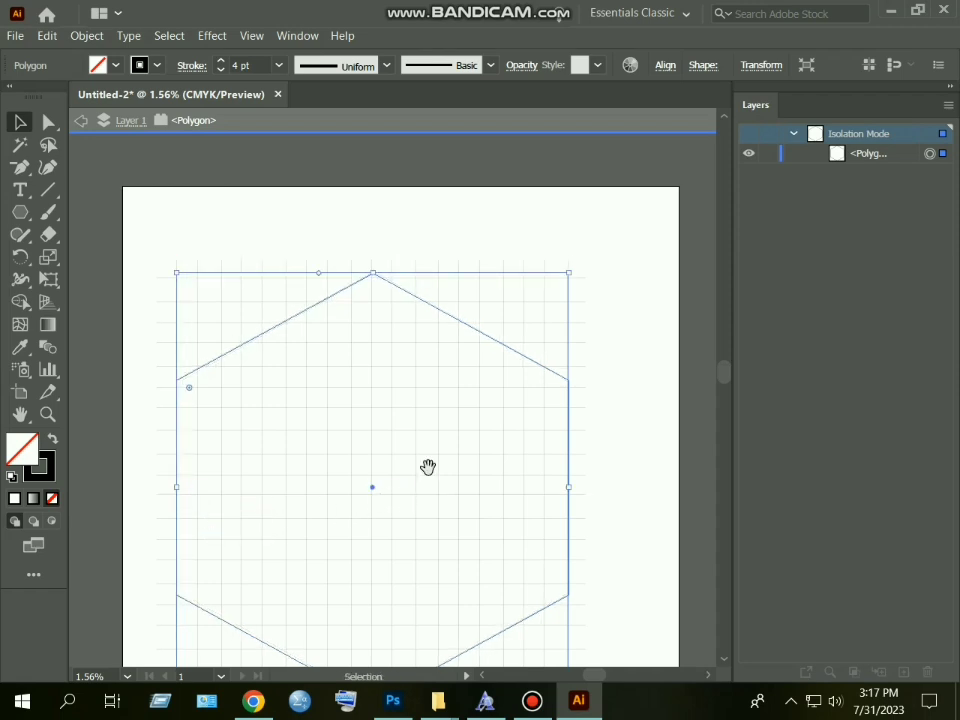
pyautogui.moveTo(428, 467); pyautogui.dragTo(423, 415)
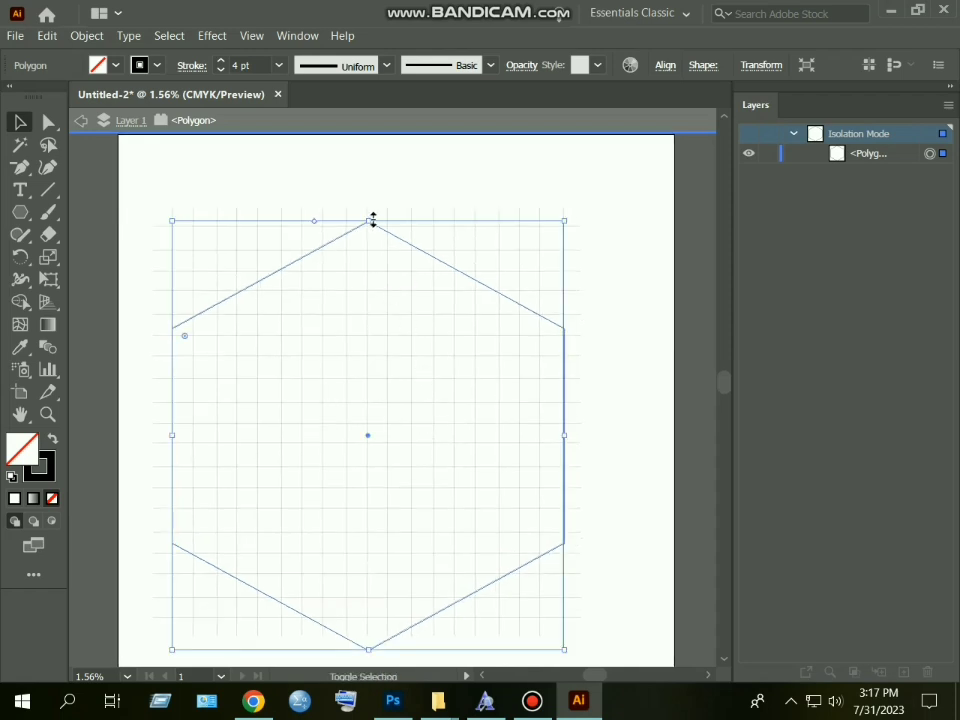
pyautogui.moveTo(372, 219); pyautogui.dragTo(368, 226)
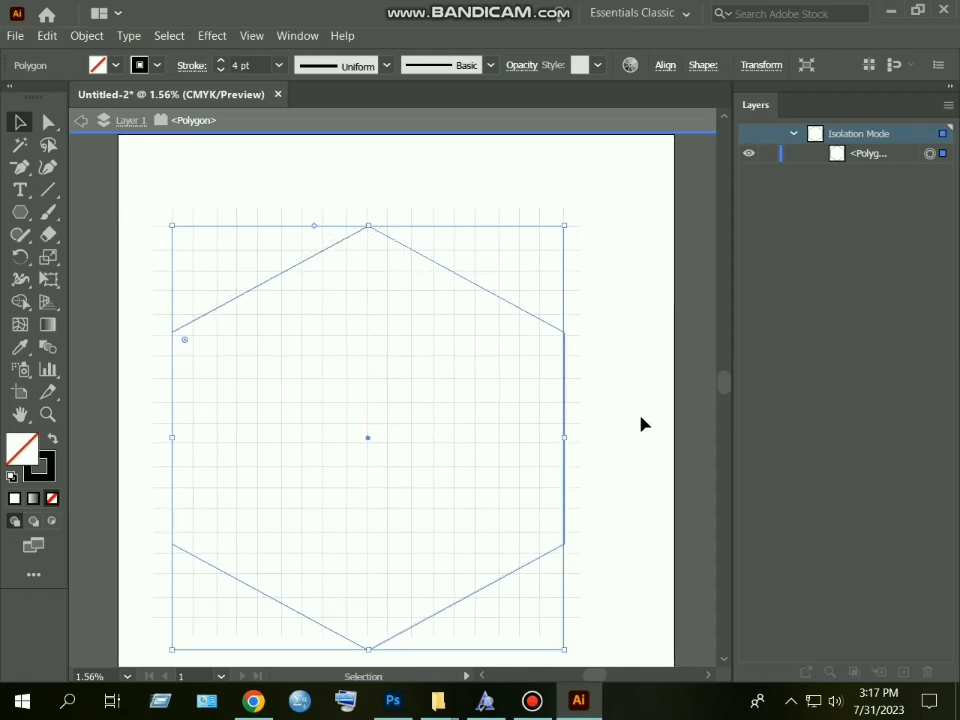
pyautogui.click(611, 407)
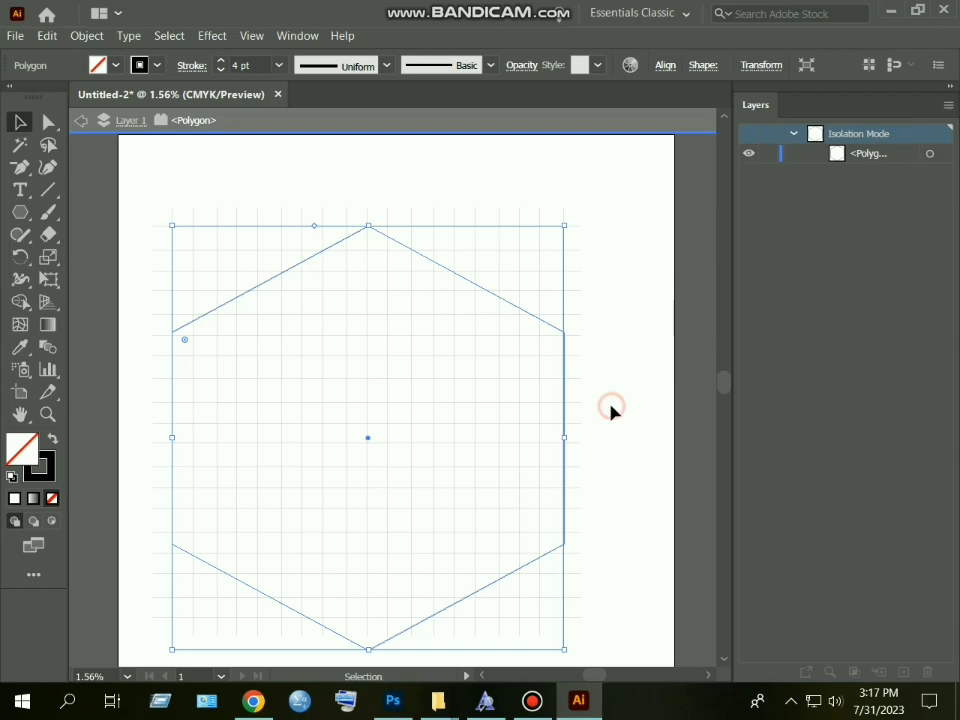
# Duplicate the hexagon, scale the copy down, and place it centred horizontally inside the original.
pyautogui.click(455, 275)
pyautogui.hotkey('ctrl', 'c')
pyautogui.hotkey('ctrl', 'v')
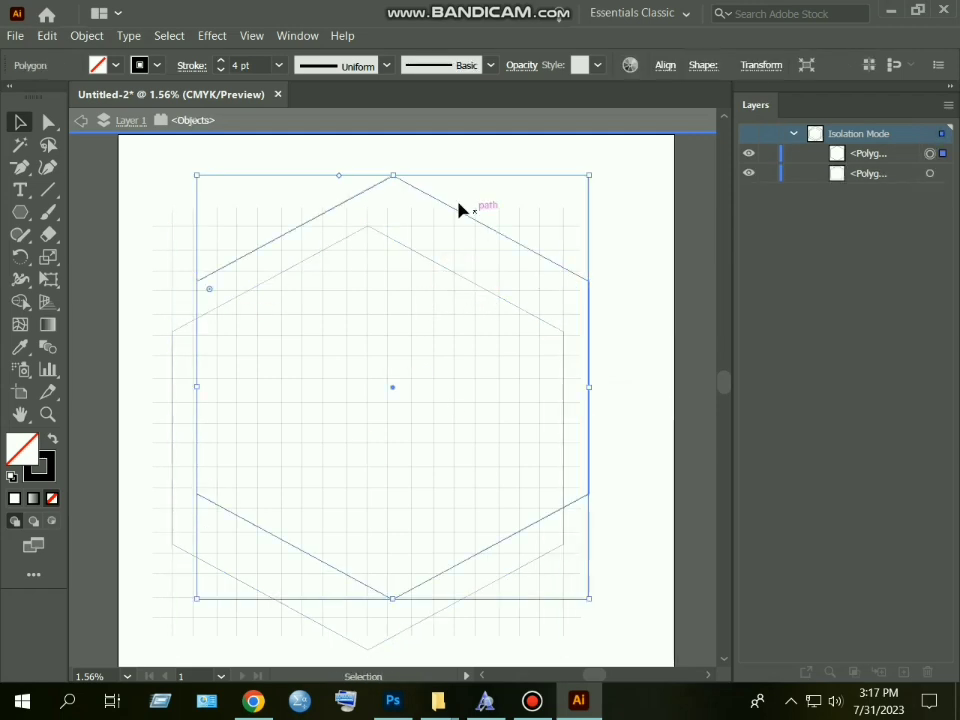
pyautogui.moveTo(589, 175); pyautogui.dragTo(537, 262)
pyautogui.click(427, 262)
pyautogui.moveTo(427, 262); pyautogui.dragTo(410, 285)
pyautogui.hotkey('ctrl', 'z')
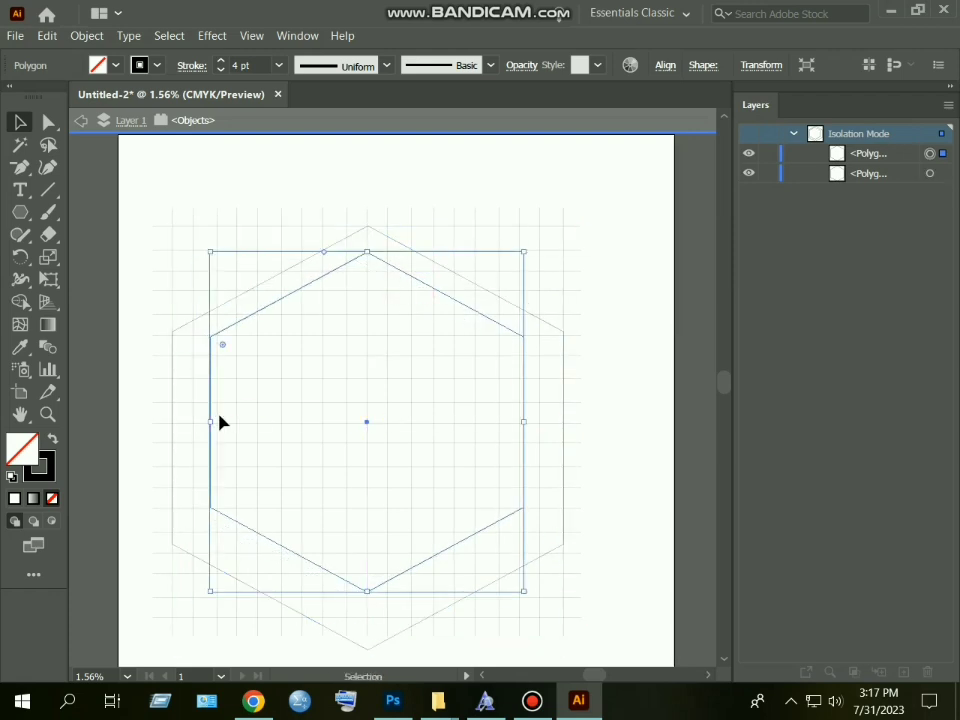
# Stretch the inner hexagon towards the second vertical line from each side and lower its bottom vertex to the lowest horizontal line.
pyautogui.moveTo(209, 422); pyautogui.dragTo(193, 422)
pyautogui.moveTo(528, 423); pyautogui.dragTo(540, 423)
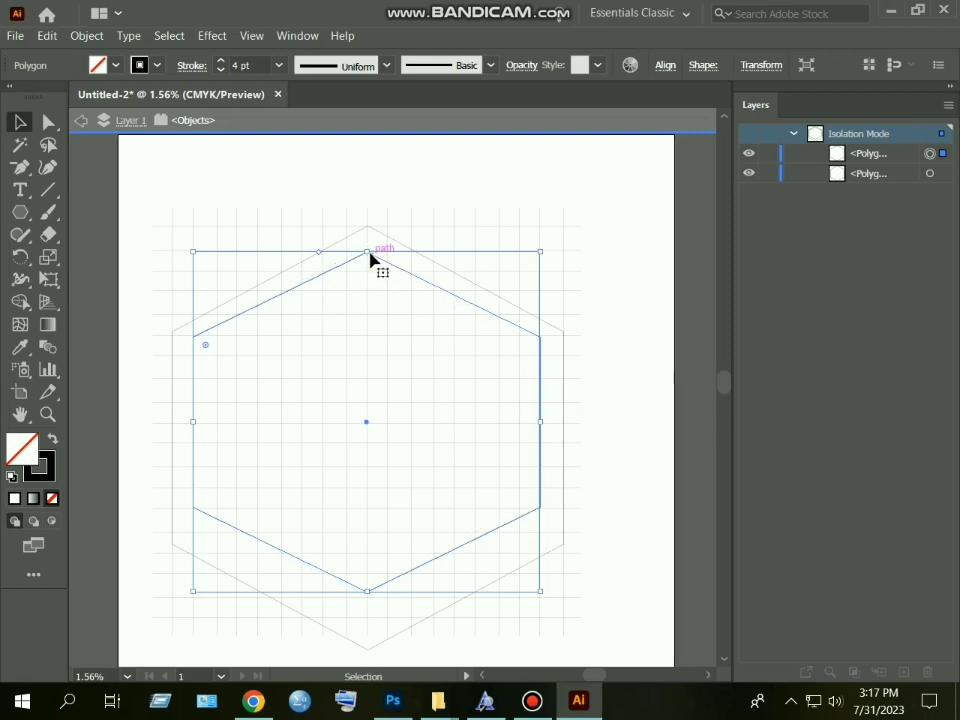
pyautogui.click(367, 591)
pyautogui.moveTo(368, 592)
pyautogui.mouseDown()
pyautogui.moveTo(365, 601)
pyautogui.moveTo(366, 585)
pyautogui.mouseUp()
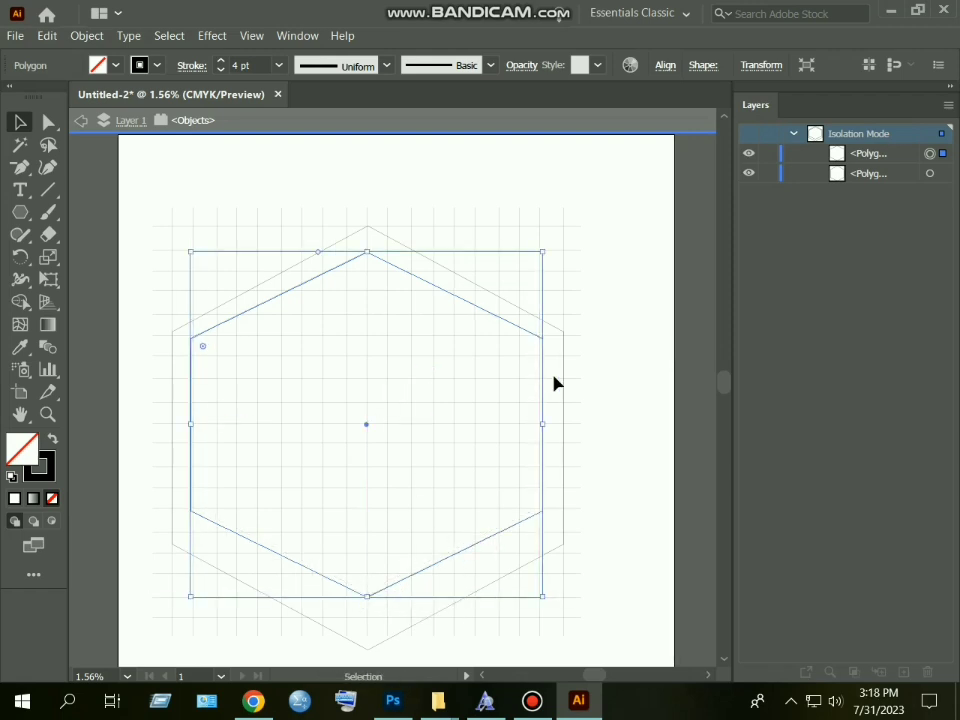
pyautogui.moveTo(368, 251); pyautogui.dragTo(369, 246)
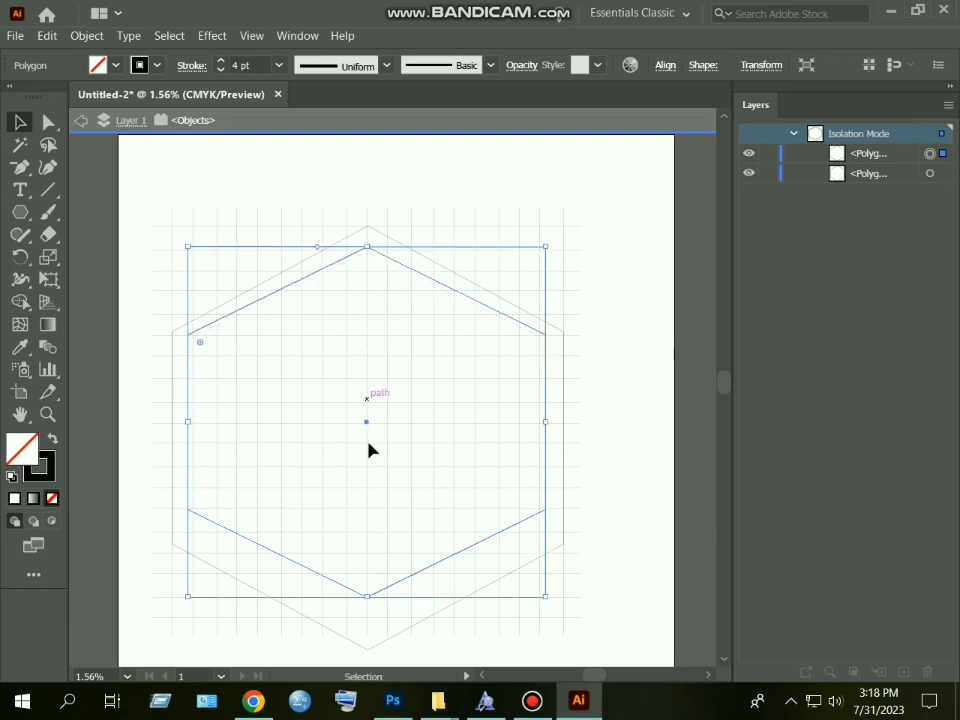
pyautogui.moveTo(368, 600); pyautogui.dragTo(369, 617)
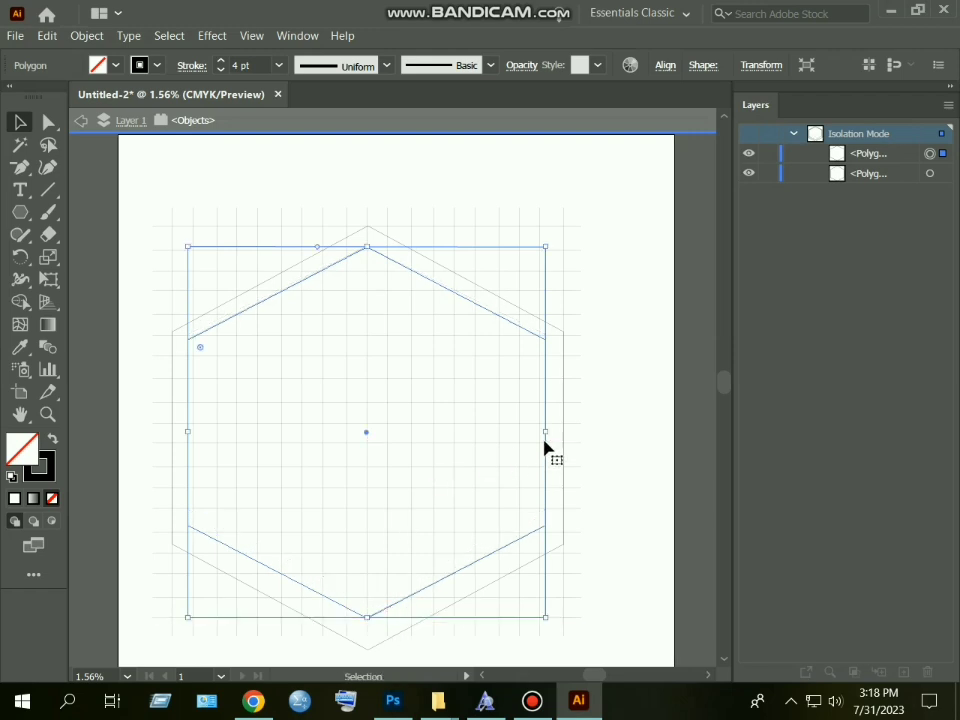
pyautogui.moveTo(543, 437); pyautogui.dragTo(546, 431)
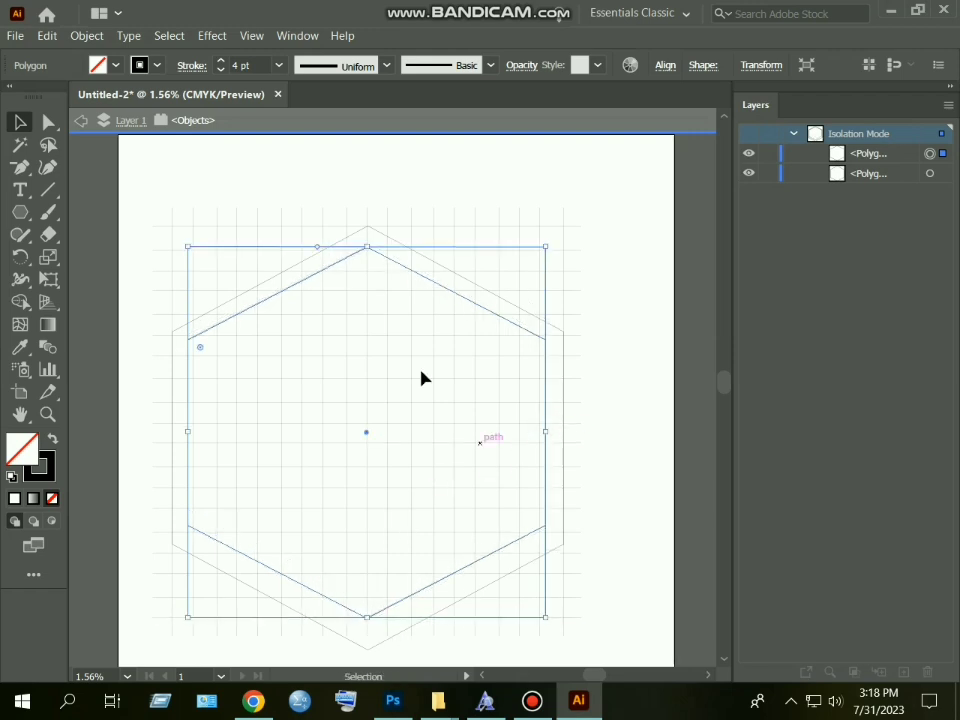
# Raise the outer hexagon's bottom vertex slightly to narrow the gap to the inner hexagon.
pyautogui.click(369, 649)
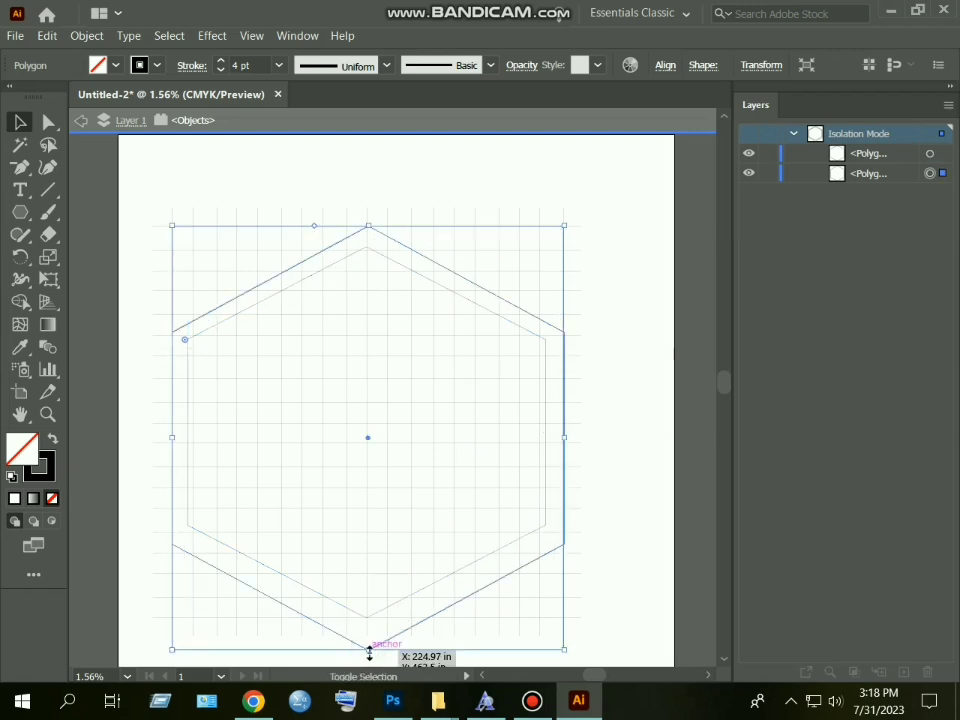
pyautogui.keyDown('shift'); pyautogui.click(370, 649); pyautogui.keyUp('shift')
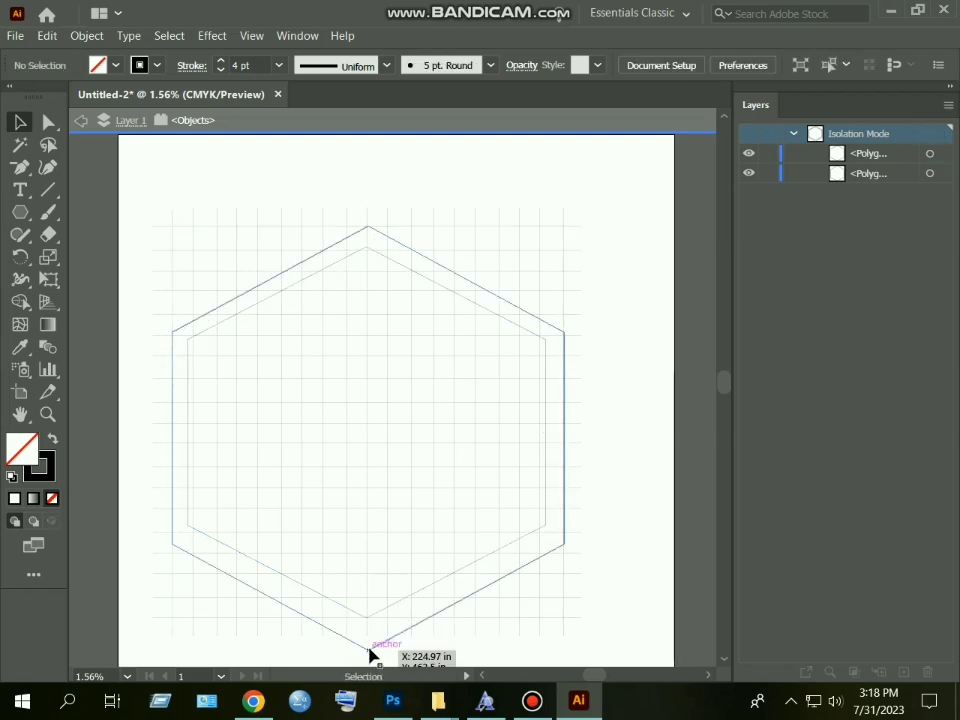
pyautogui.click(369, 647)
pyautogui.moveTo(369, 647); pyautogui.dragTo(371, 642)
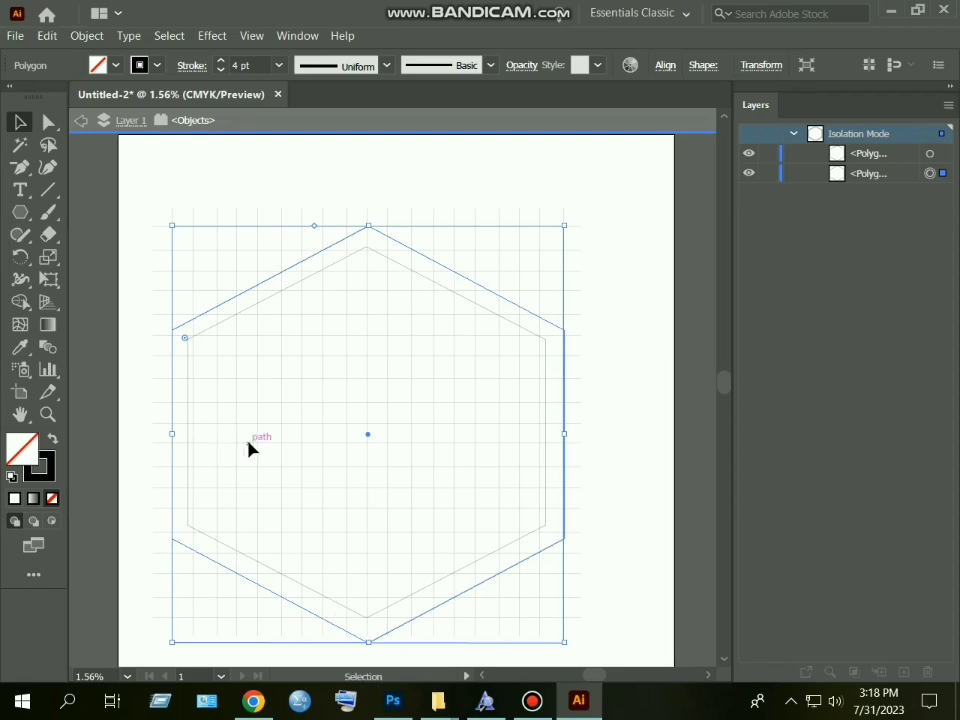
# Align the inner hexagon's left side with the second vertical grid line and clear the selection.
pyautogui.click(189, 428)
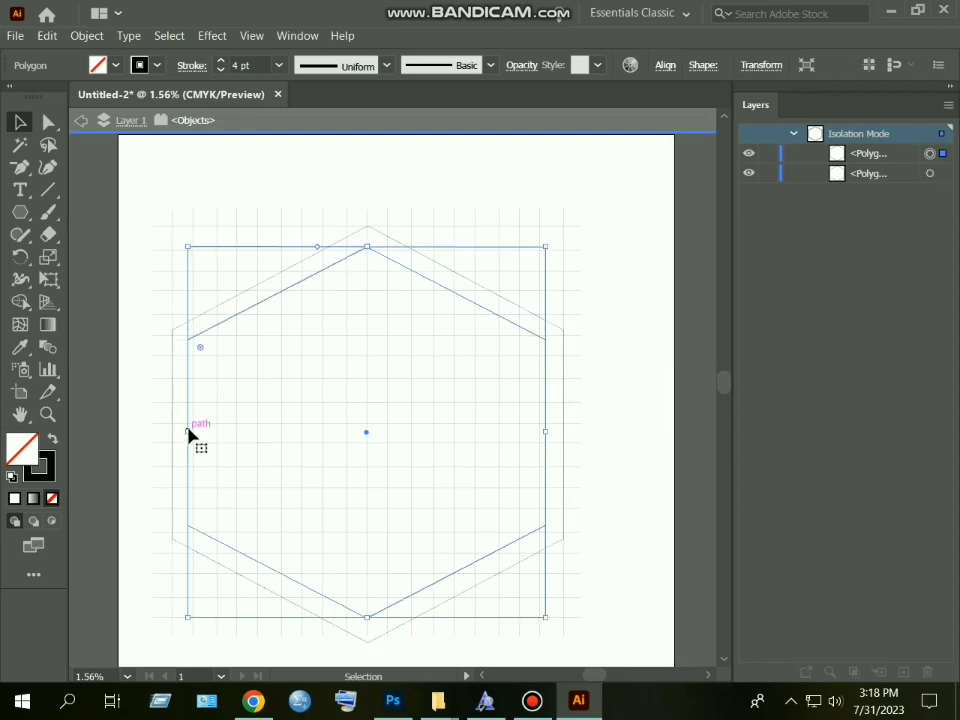
pyautogui.moveTo(187, 430); pyautogui.dragTo(193, 432)
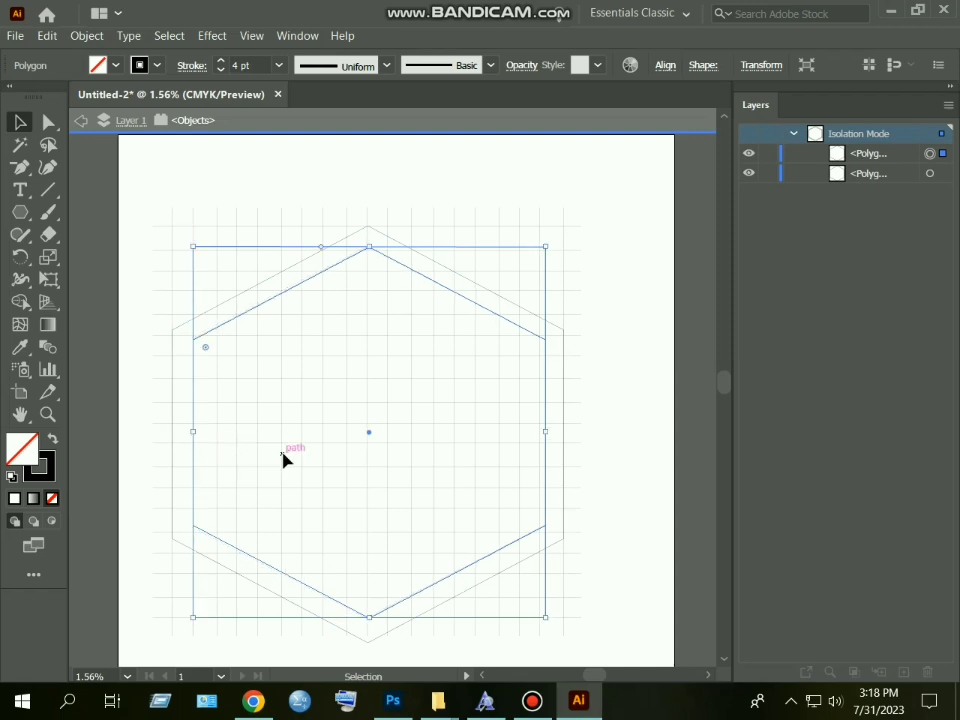
pyautogui.moveTo(546, 431); pyautogui.dragTo(546, 433)
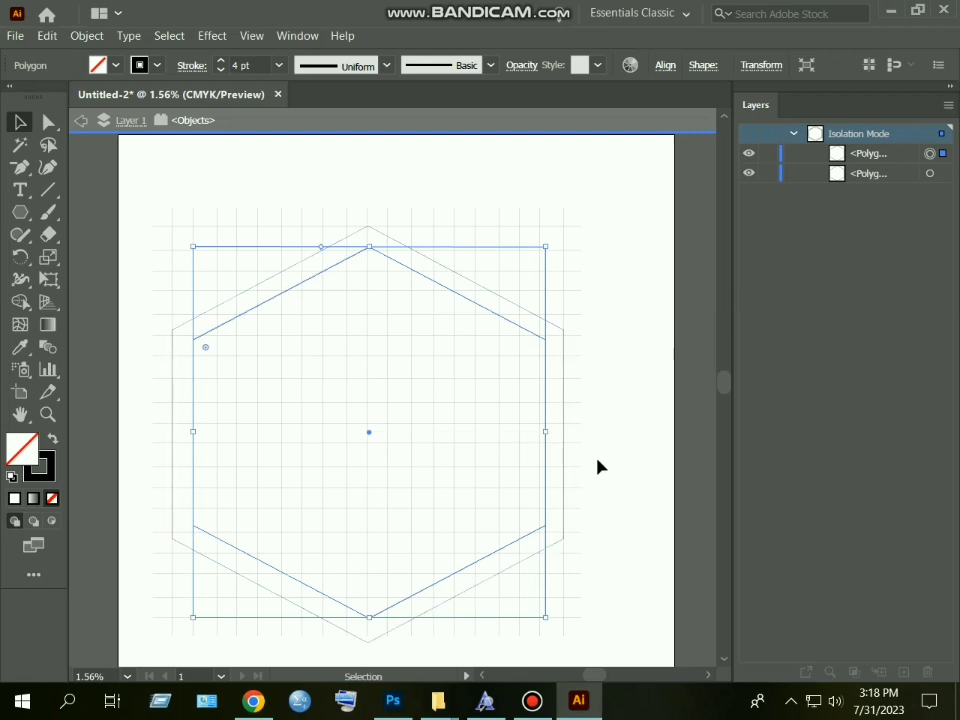
pyautogui.click(227, 180)
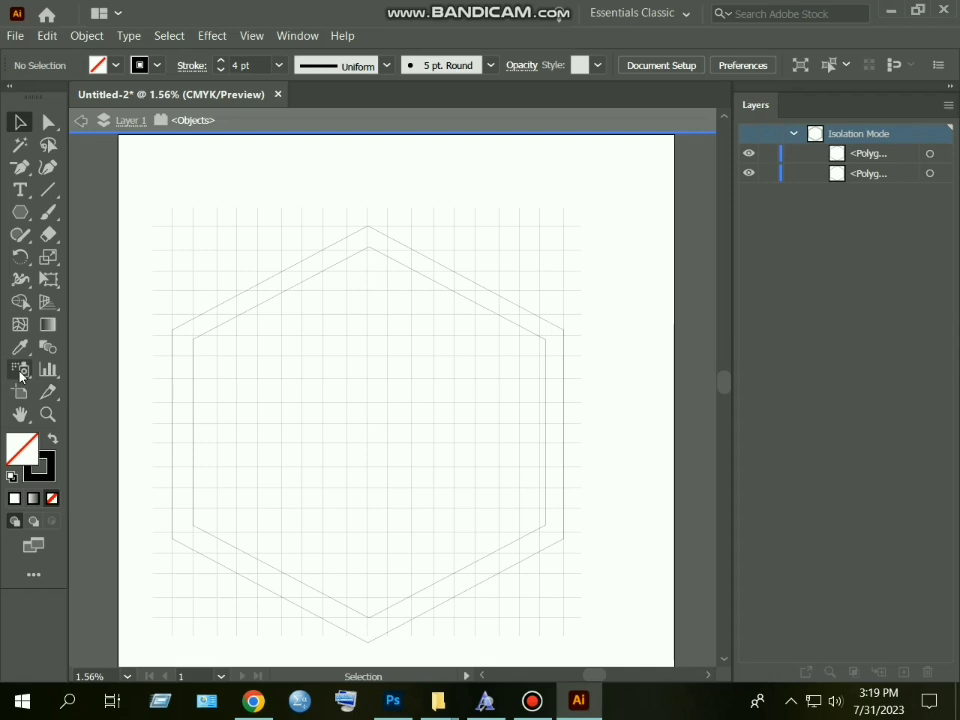
# Activate the Shape Builder tool and set the fill to a bright, fully saturated yellow.
pyautogui.click(20, 301)
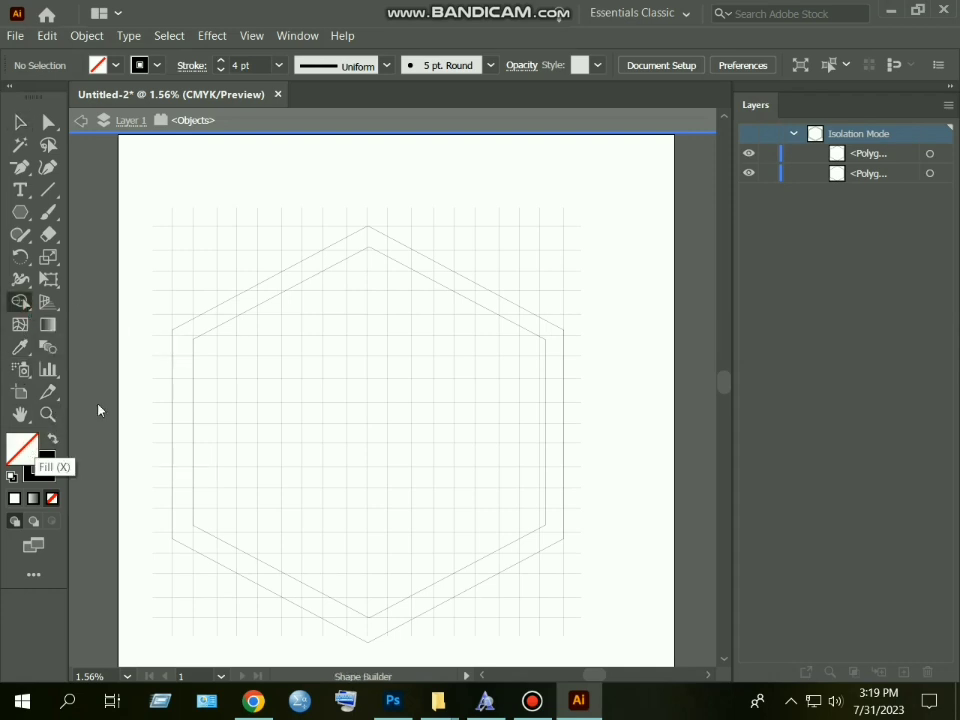
pyautogui.doubleClick(22, 448)
pyautogui.moveTo(513, 345); pyautogui.dragTo(596, 341)
pyautogui.moveTo(699, 490); pyautogui.dragTo(699, 467)
pyautogui.click(651, 289)
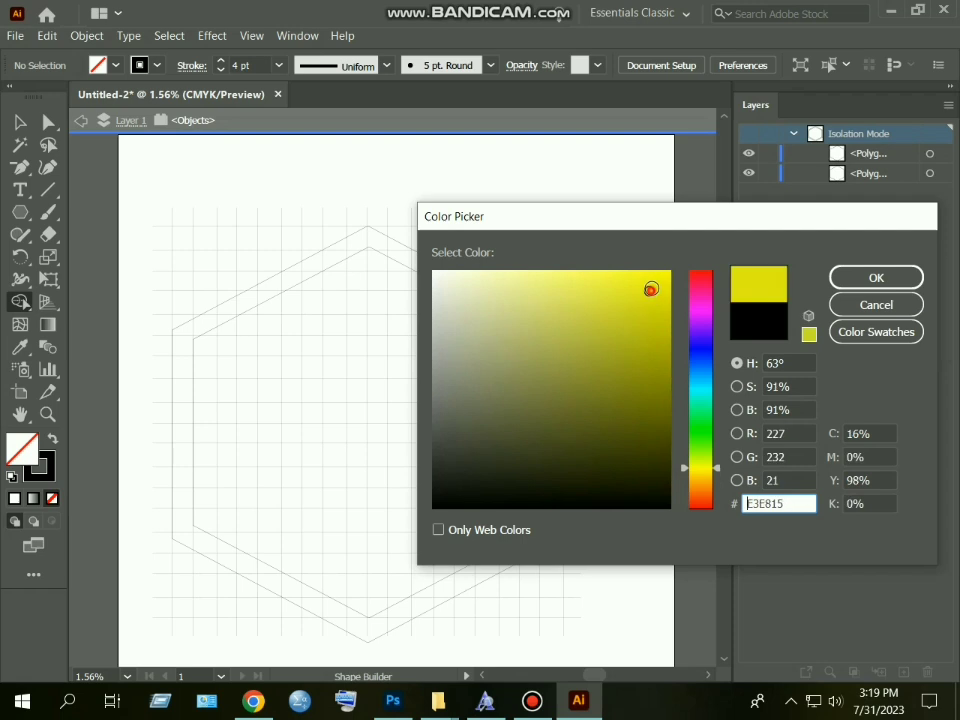
pyautogui.moveTo(651, 289); pyautogui.dragTo(669, 271)
pyautogui.click(870, 277)
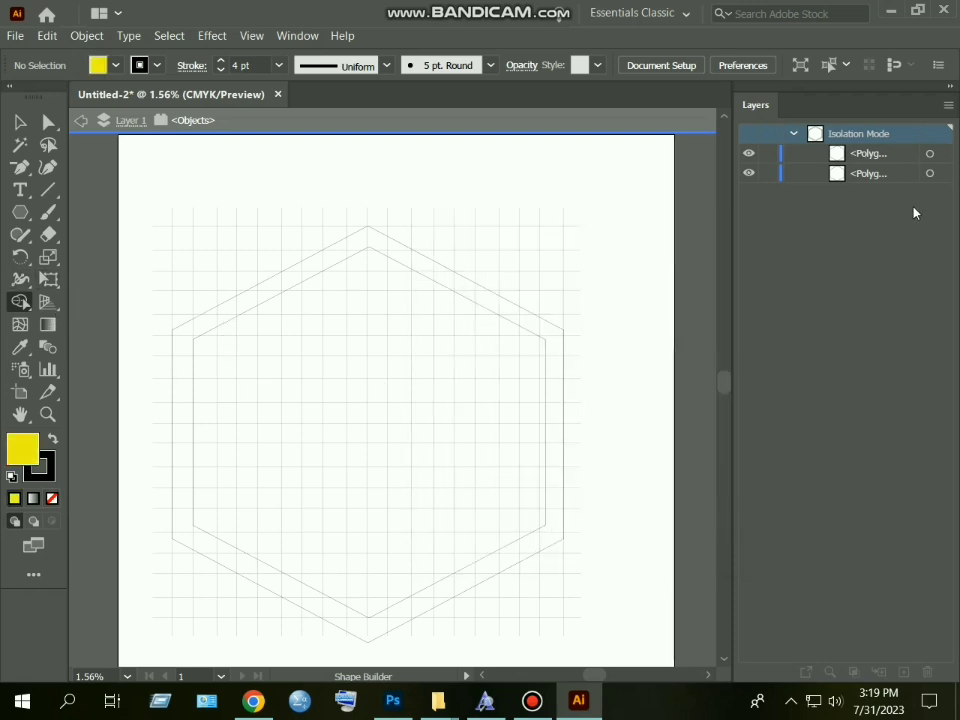
# Leave isolation mode and select all the lines and both hexagons on Layer 1.
pyautogui.click(790, 134)
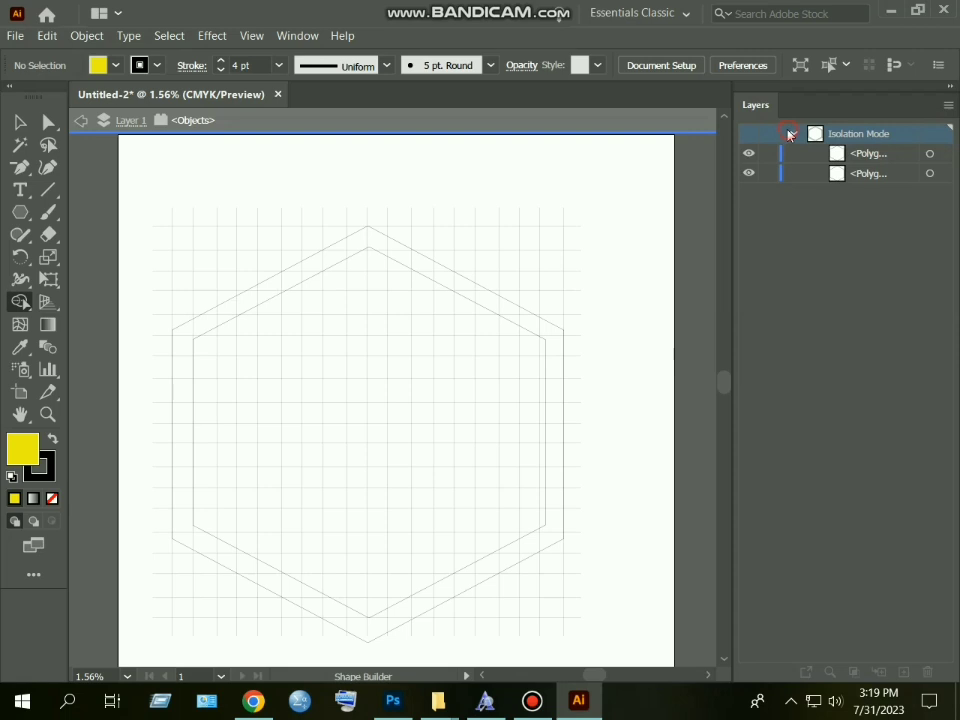
pyautogui.click(929, 153)
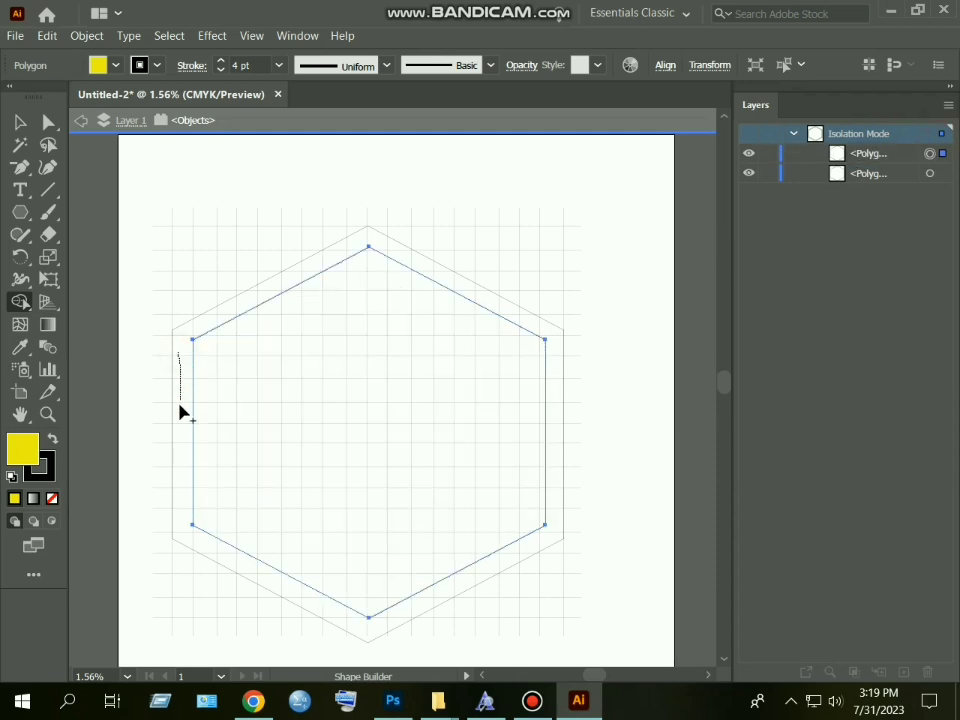
pyautogui.click(83, 121)
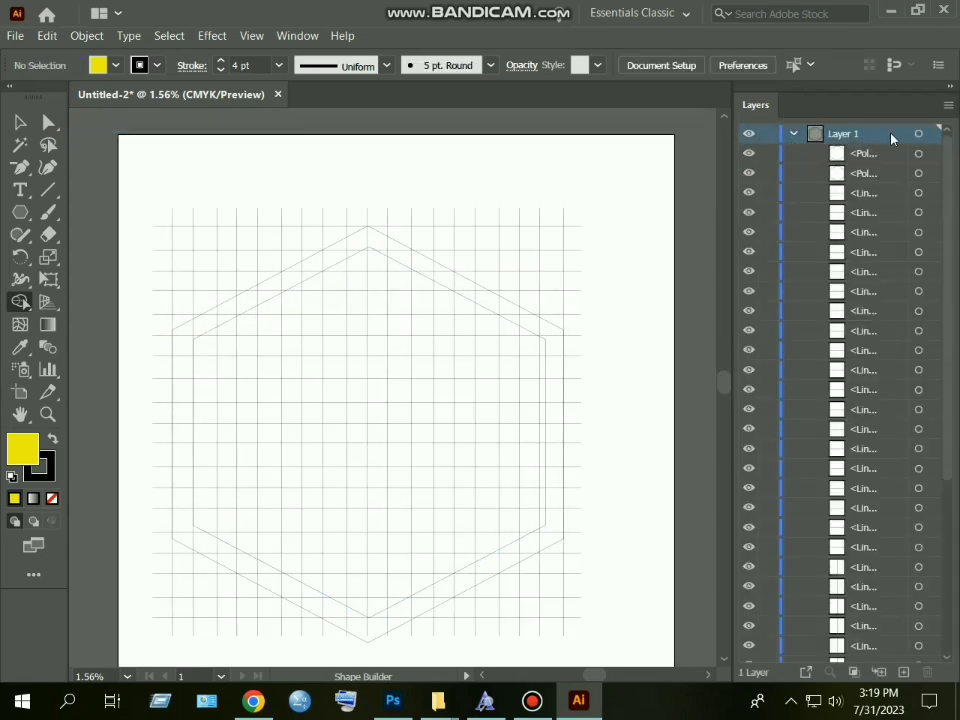
pyautogui.click(918, 133)
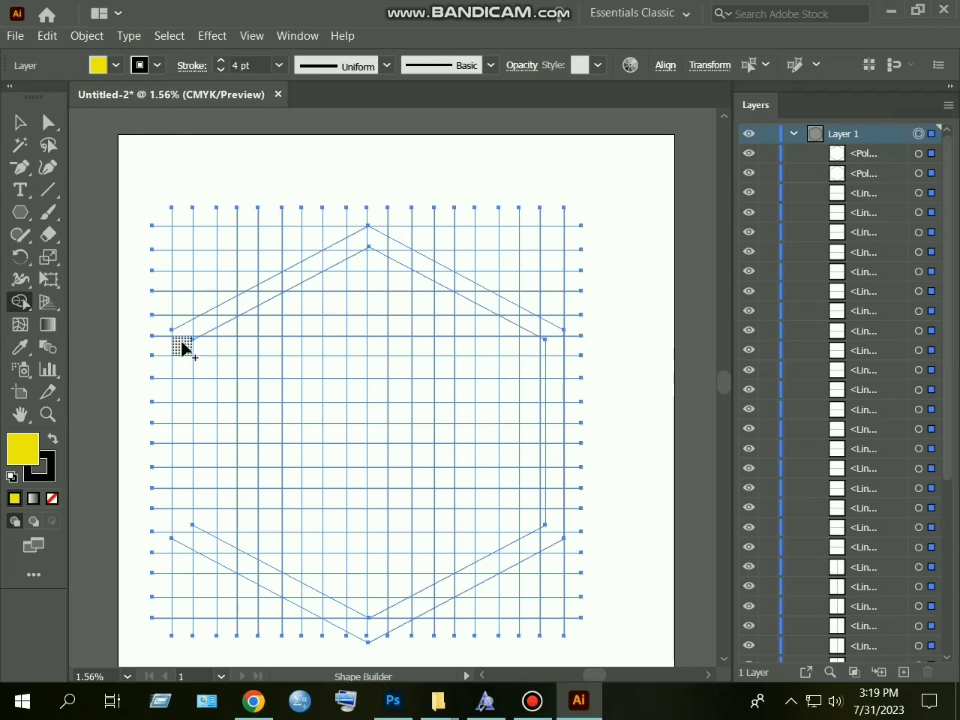
# Merge grid cells with Shape Builder into yellow letters M, M and H, following the hexagon's upper edges and ending on one horizontal line.
pyautogui.moveTo(182, 335)
pyautogui.mouseDown()
pyautogui.moveTo(175, 531)
pyautogui.moveTo(189, 335)
pyautogui.moveTo(225, 314)
pyautogui.moveTo(216, 312)
pyautogui.moveTo(230, 367)
pyautogui.moveTo(227, 528)
pyautogui.mouseUp()
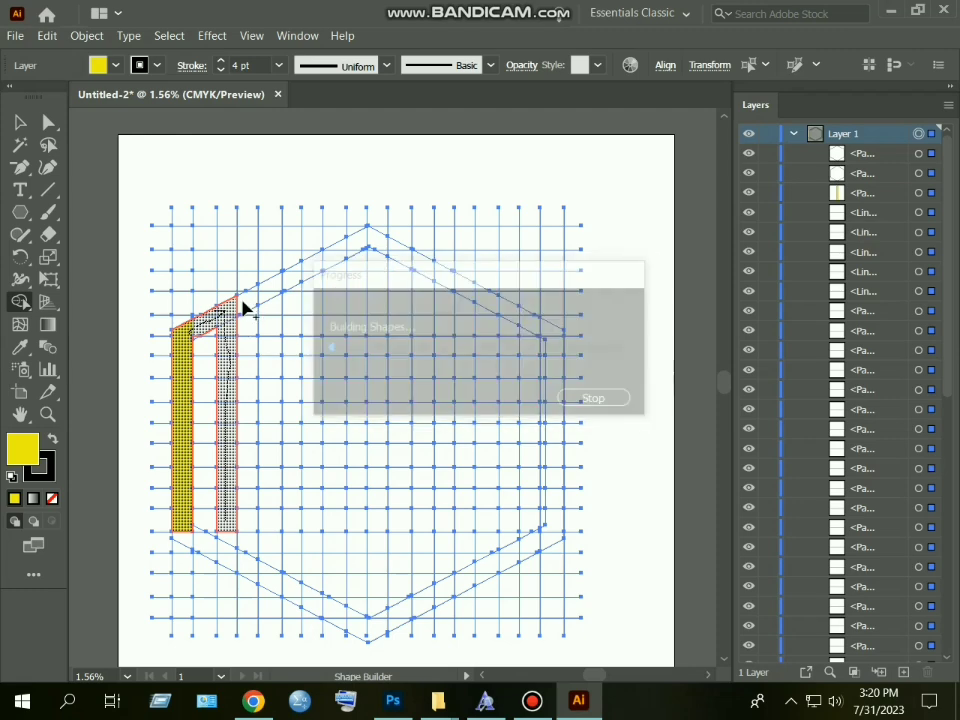
pyautogui.moveTo(236, 311)
pyautogui.mouseDown()
pyautogui.moveTo(266, 302)
pyautogui.moveTo(271, 529)
pyautogui.mouseUp()
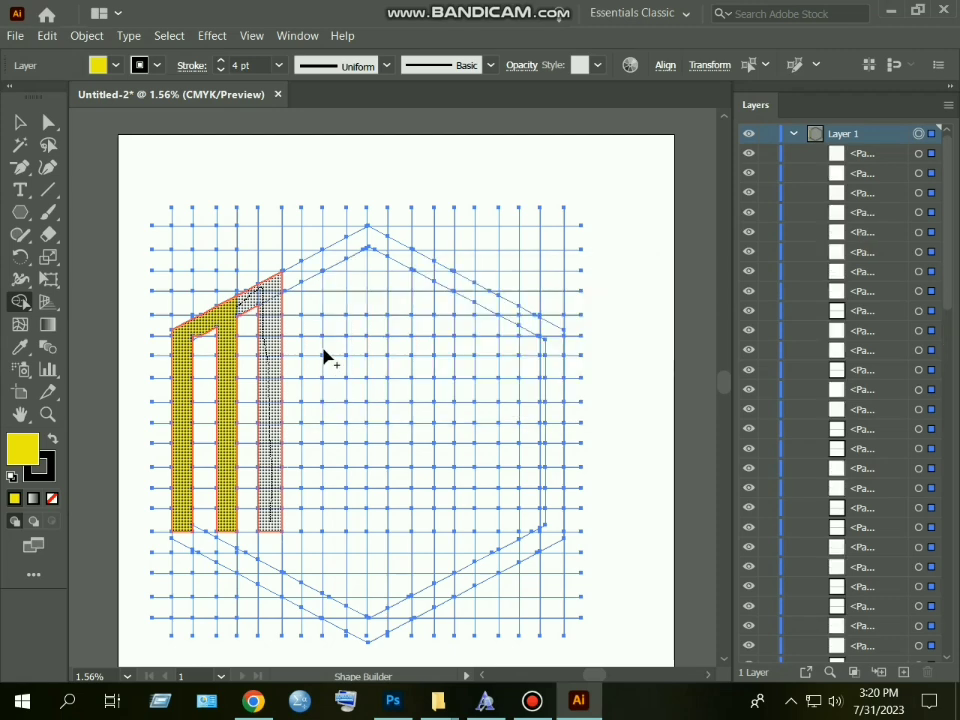
pyautogui.moveTo(313, 272)
pyautogui.mouseDown()
pyautogui.moveTo(321, 336)
pyautogui.moveTo(313, 527)
pyautogui.mouseUp()
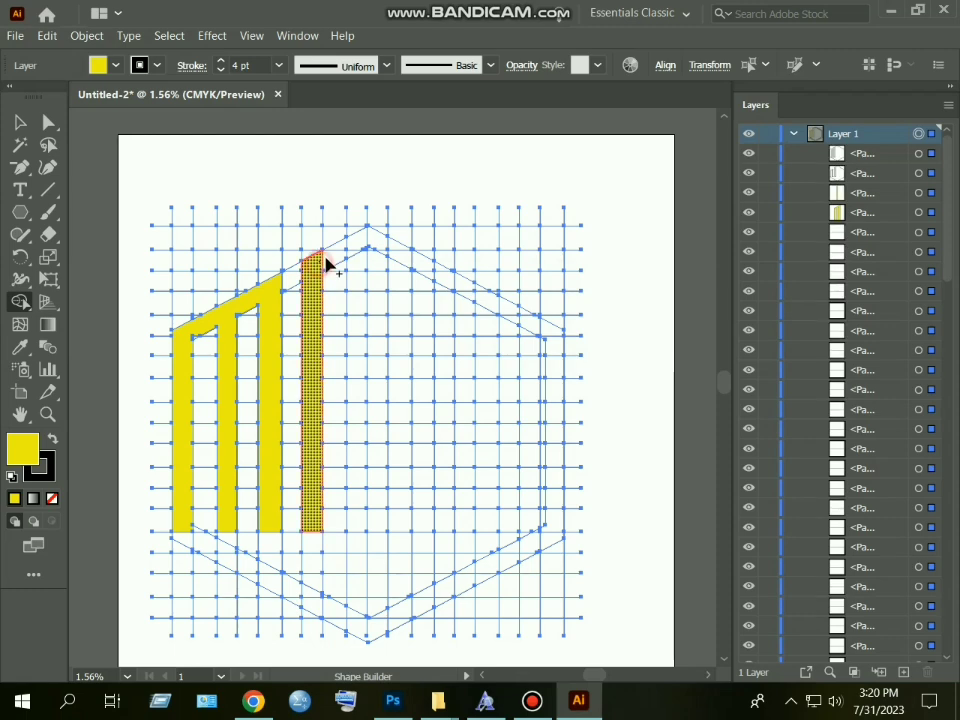
pyautogui.moveTo(327, 263)
pyautogui.mouseDown()
pyautogui.moveTo(351, 244)
pyautogui.moveTo(355, 522)
pyautogui.moveTo(356, 512)
pyautogui.mouseUp()
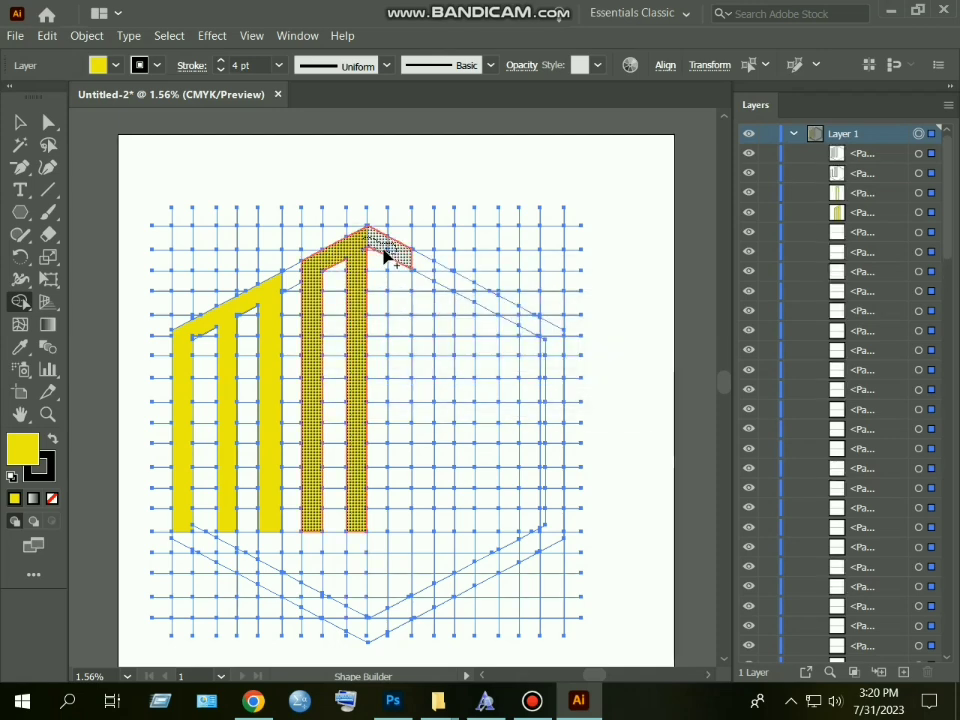
pyautogui.moveTo(385, 256)
pyautogui.mouseDown()
pyautogui.moveTo(399, 259)
pyautogui.moveTo(396, 514)
pyautogui.moveTo(405, 489)
pyautogui.mouseUp()
pyautogui.moveTo(440, 272)
pyautogui.mouseDown()
pyautogui.moveTo(446, 499)
pyautogui.moveTo(461, 456)
pyautogui.moveTo(451, 382)
pyautogui.moveTo(487, 394)
pyautogui.moveTo(499, 314)
pyautogui.moveTo(484, 514)
pyautogui.mouseUp()
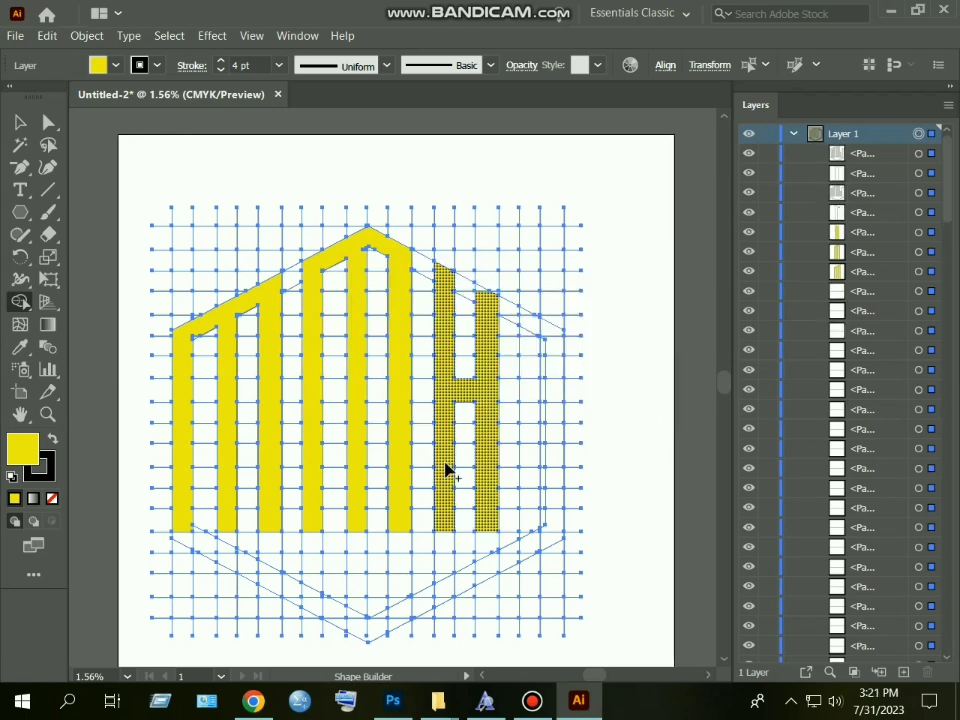
pyautogui.click(19, 122)
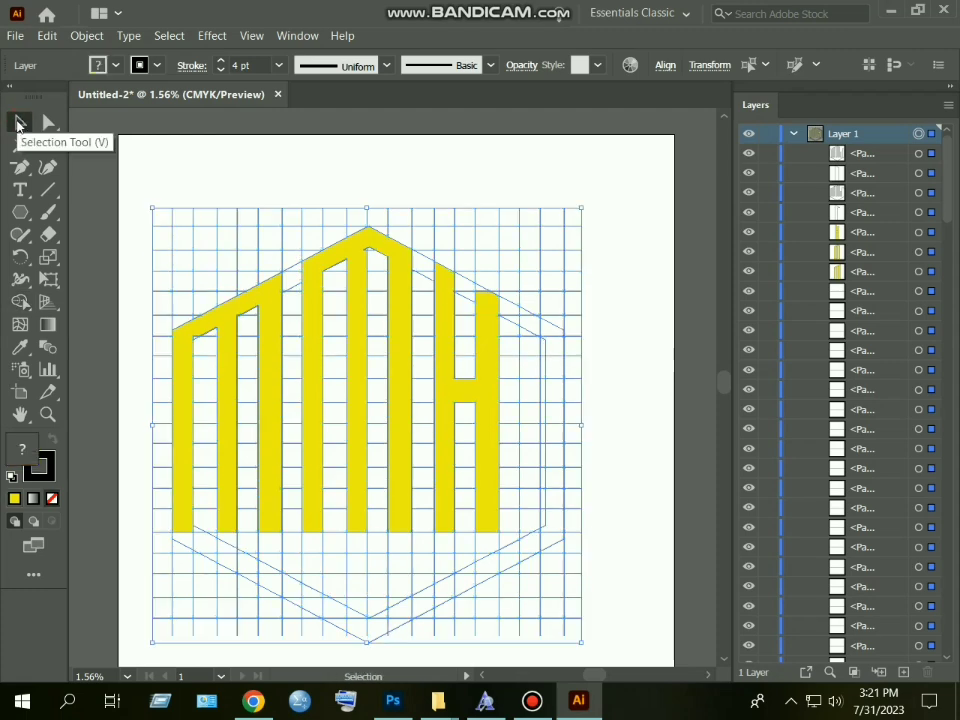
pyautogui.keyDown('shift'); pyautogui.click(222, 318); pyautogui.keyUp('shift')
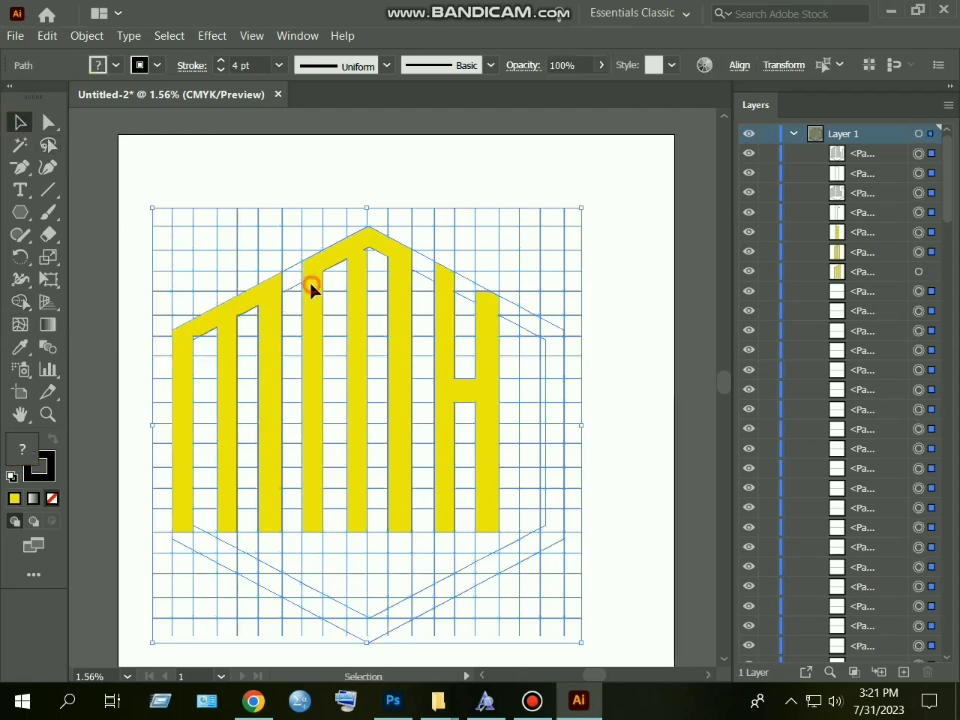
pyautogui.keyDown('shift'); pyautogui.click(403, 303); pyautogui.keyUp('shift')
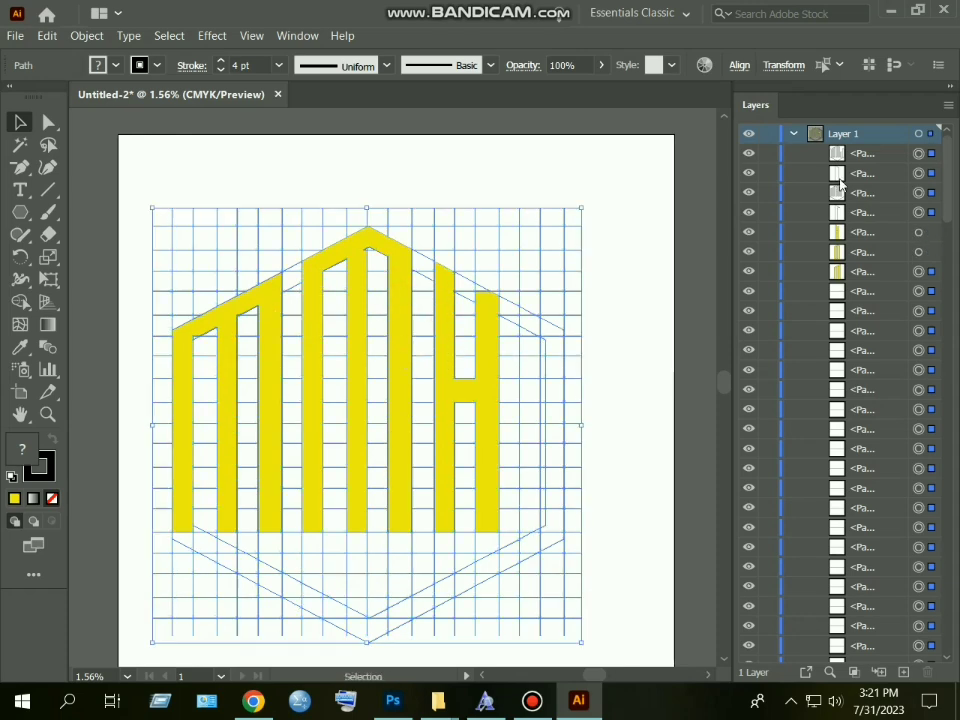
pyautogui.click(919, 137)
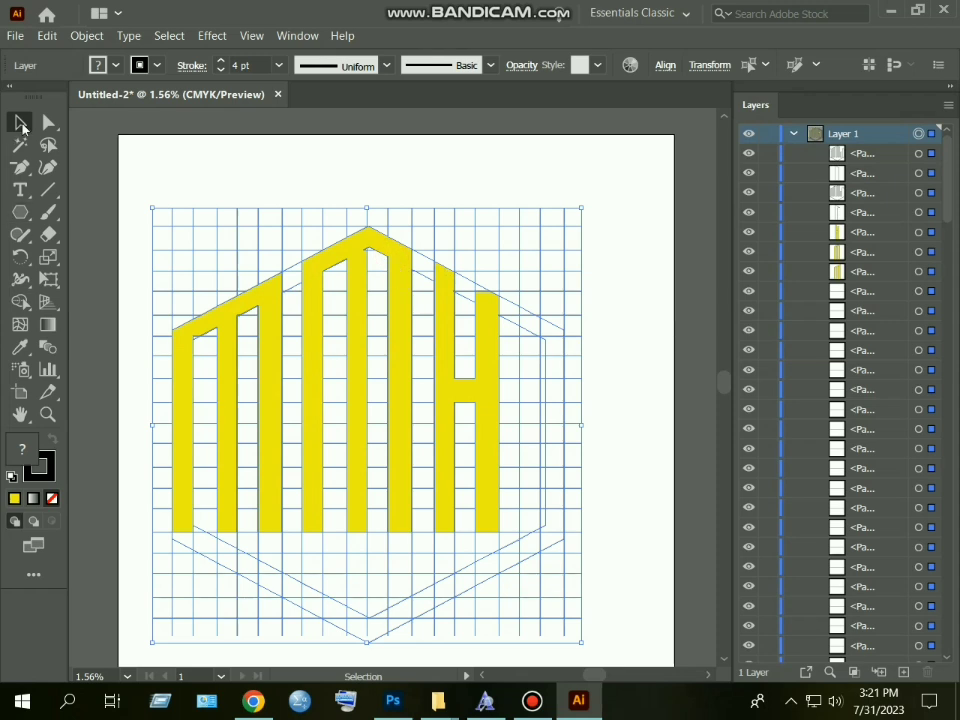
pyautogui.keyDown('shift'); pyautogui.click(272, 318); pyautogui.keyUp('shift')
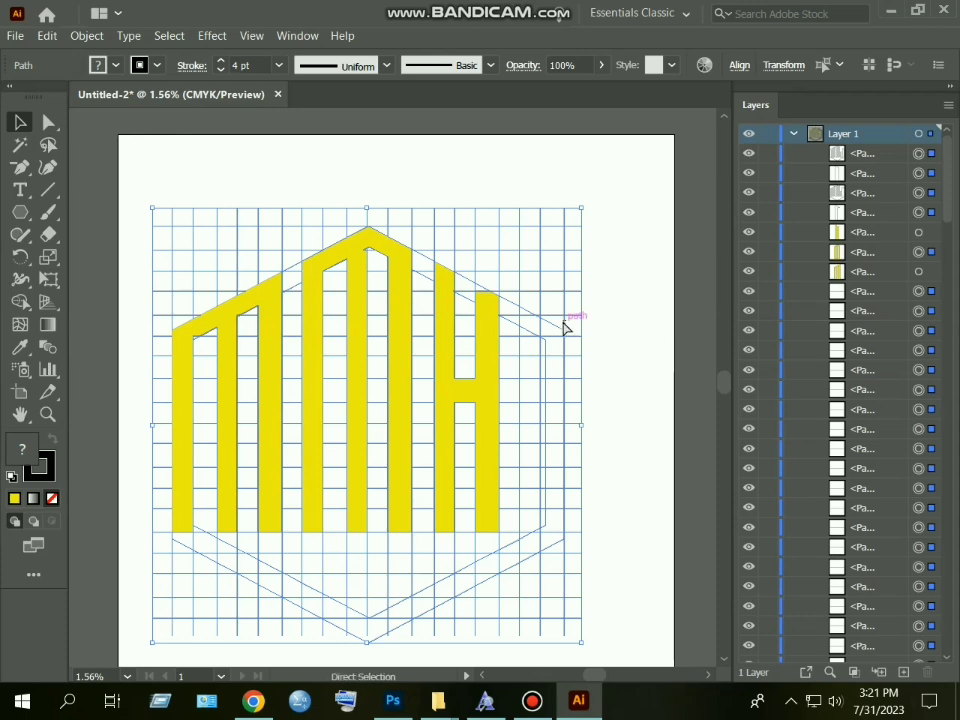
pyautogui.press('Delete')
pyautogui.hotkey('ctrl', 'z')
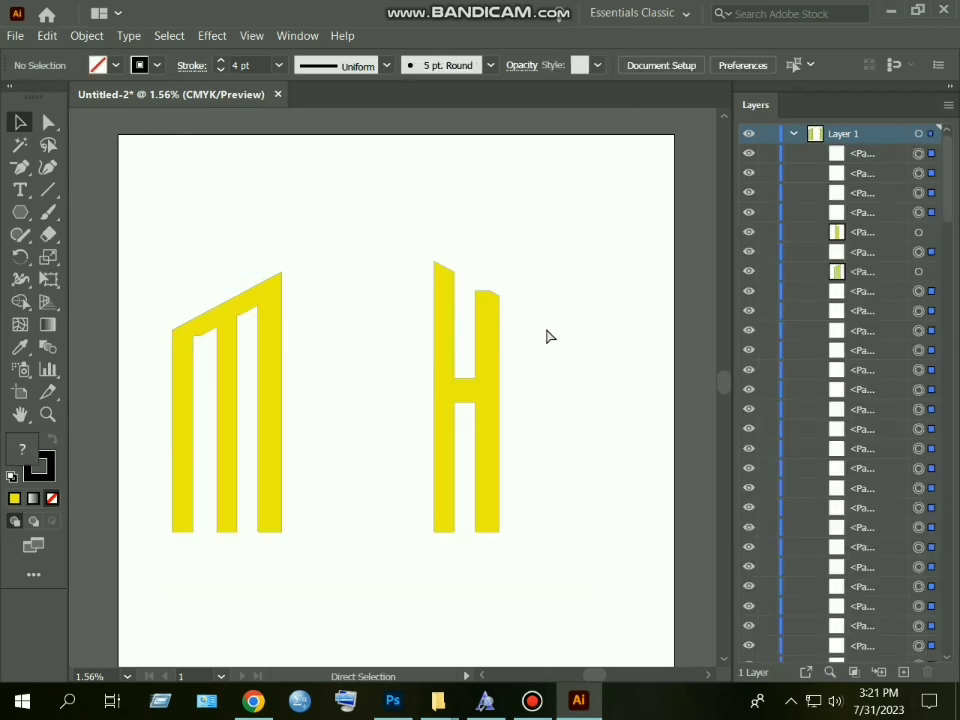
# Select only the three yellow letters M, M and H and cut them from the artboard.
pyautogui.click(605, 245)
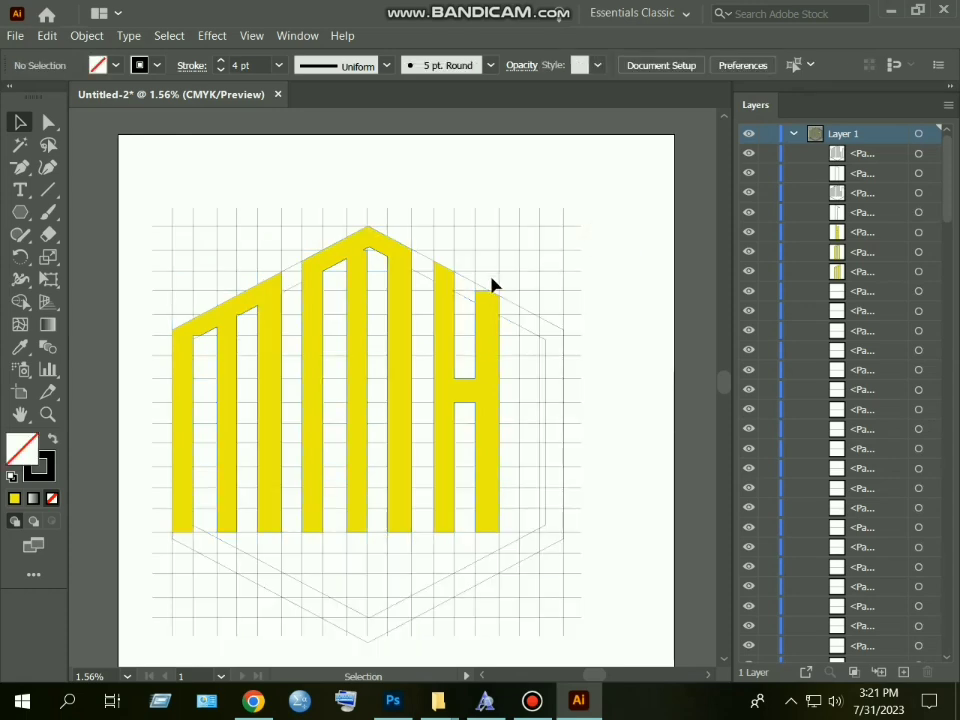
pyautogui.keyDown('shift'); pyautogui.click(443, 320); pyautogui.keyUp('shift')
pyautogui.keyDown('shift'); pyautogui.click(403, 353); pyautogui.keyUp('shift')
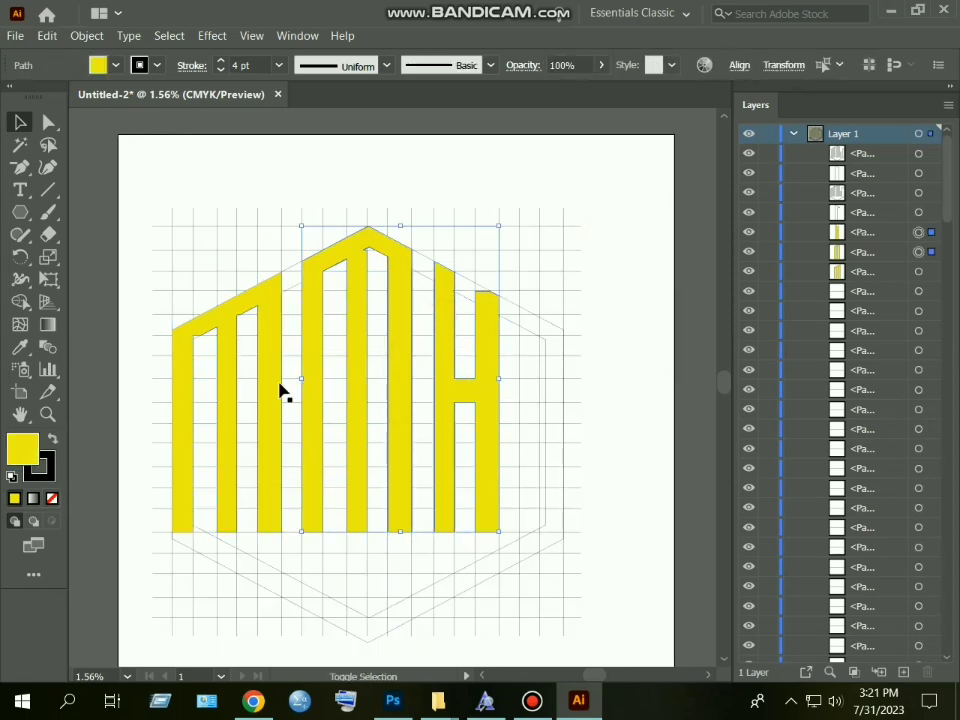
pyautogui.keyDown('shift'); pyautogui.click(273, 388); pyautogui.keyUp('shift')
pyautogui.hotkey('ctrl', 'x')
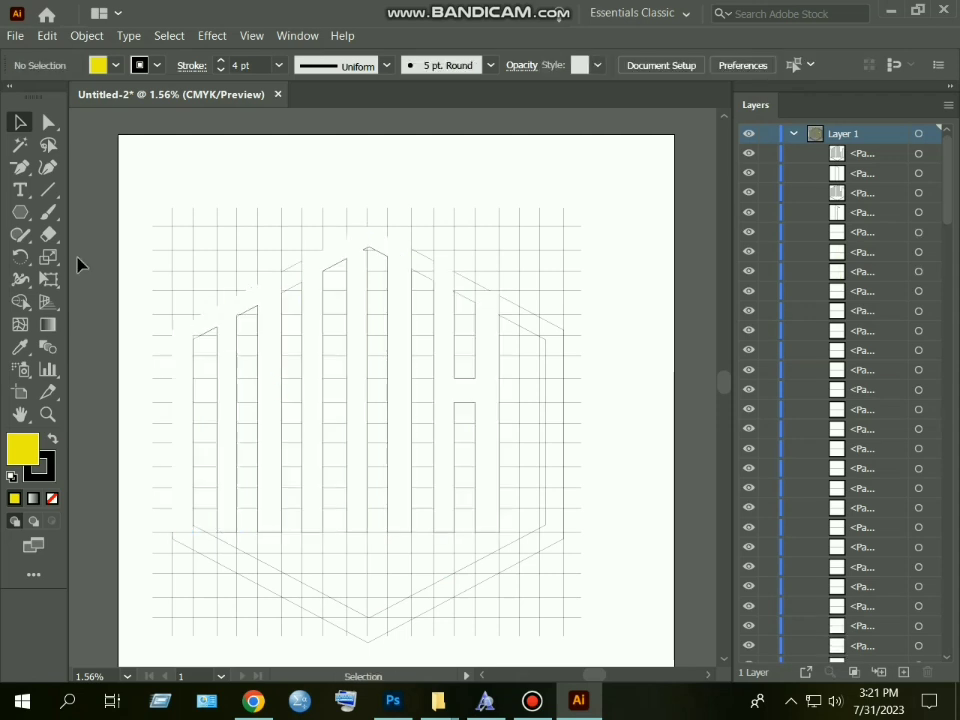
# Erase the remaining grid lines and hexagons with the Eraser tool and paste the yellow letters back onto the artboard.
pyautogui.click(48, 234)
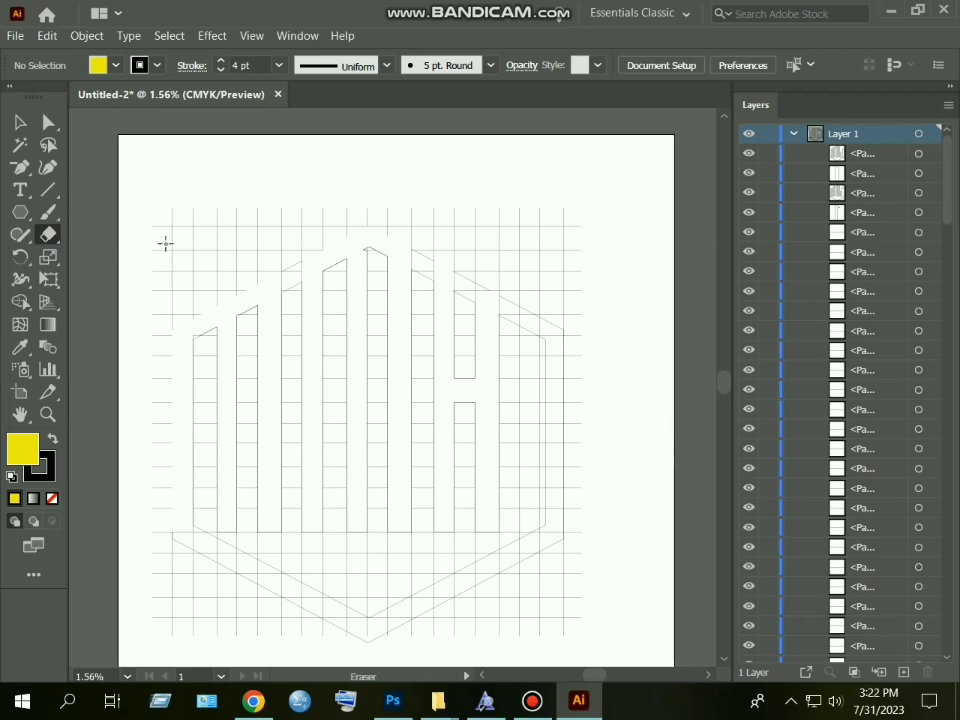
pyautogui.moveTo(167, 231)
pyautogui.mouseDown()
pyautogui.moveTo(182, 600)
pyautogui.moveTo(437, 574)
pyautogui.mouseUp()
pyautogui.click(16, 127)
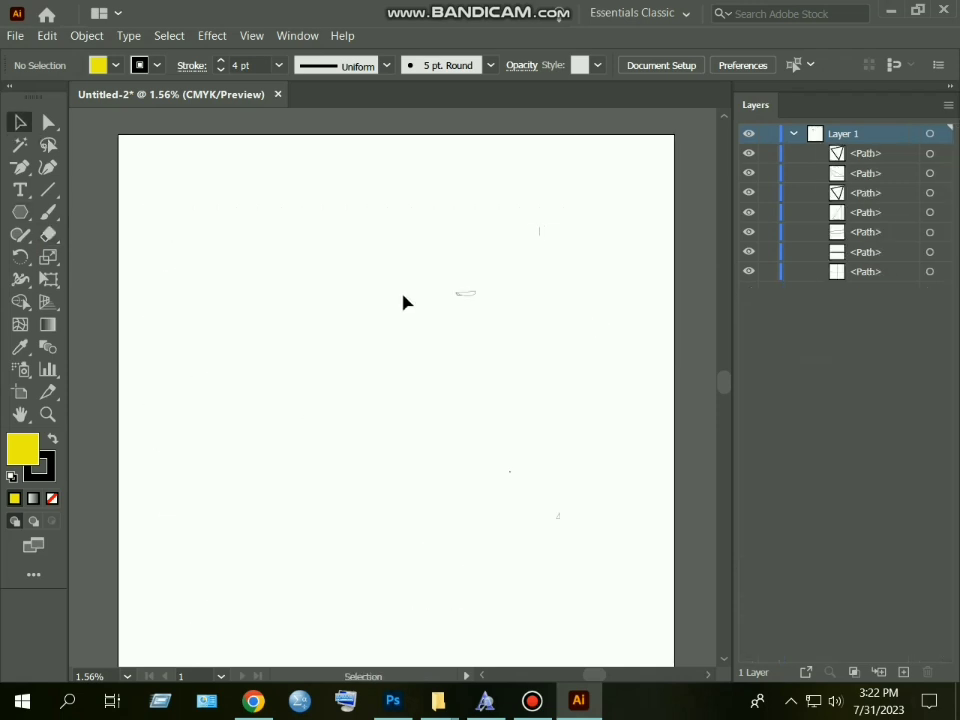
pyautogui.hotkey('ctrl', 'v')
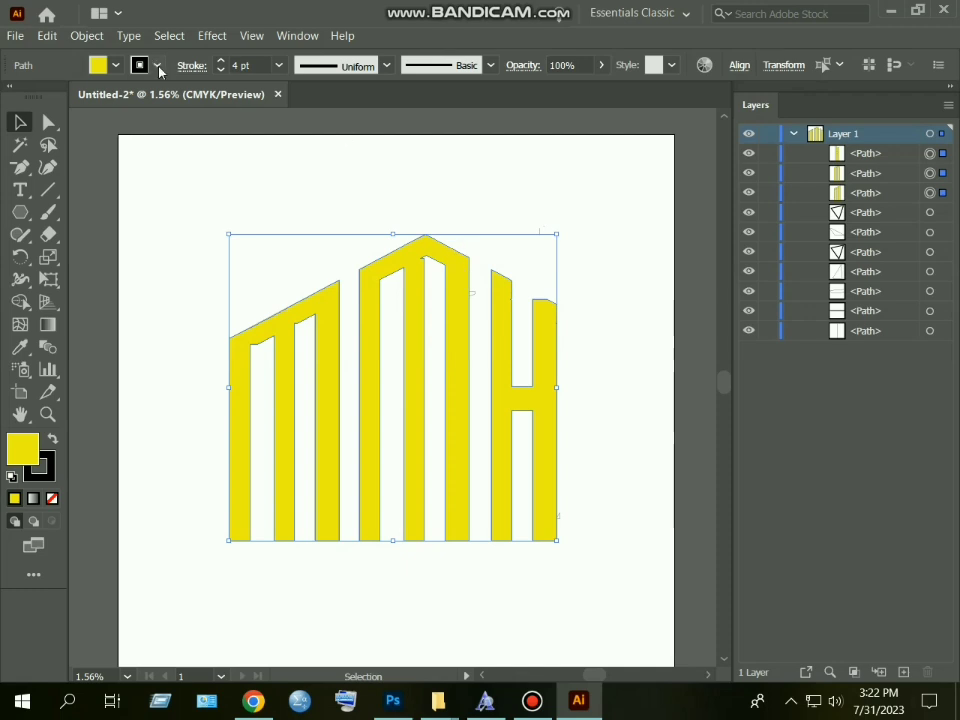
# Set the pasted letters' stroke to None, keep their yellow fill, and clear the selection.
pyautogui.click(116, 65)
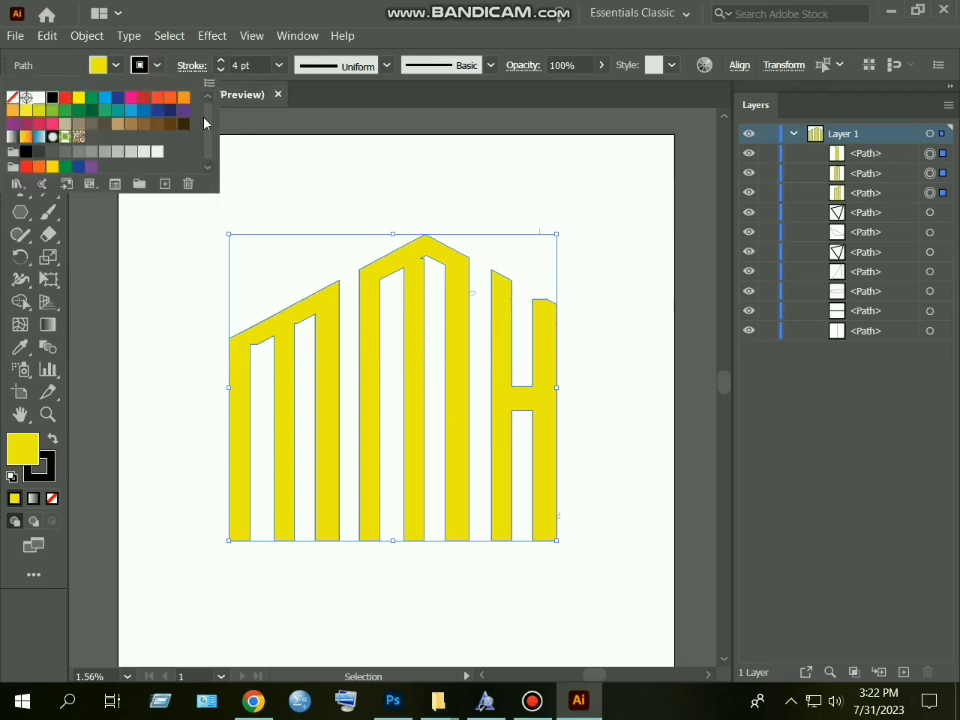
pyautogui.click(12, 98)
pyautogui.click(603, 204)
pyautogui.click(252, 180)
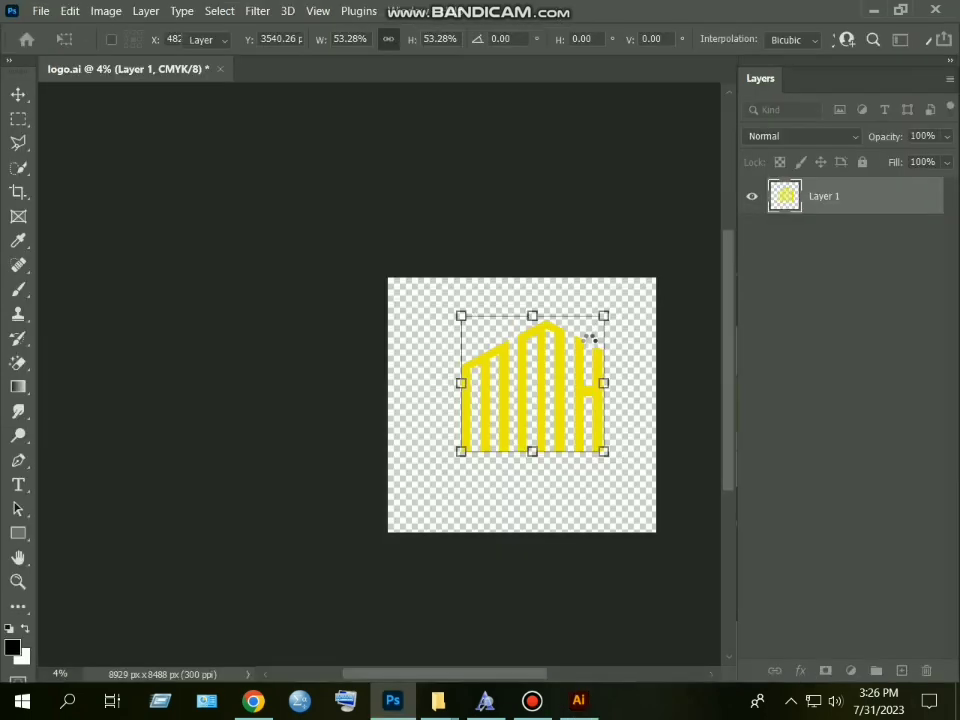
# In Photoshop, commit the lettermark's transform in logo.ai and add a gold-to-orange Gradient Overlay to Layer 1.
pyautogui.press('Return')
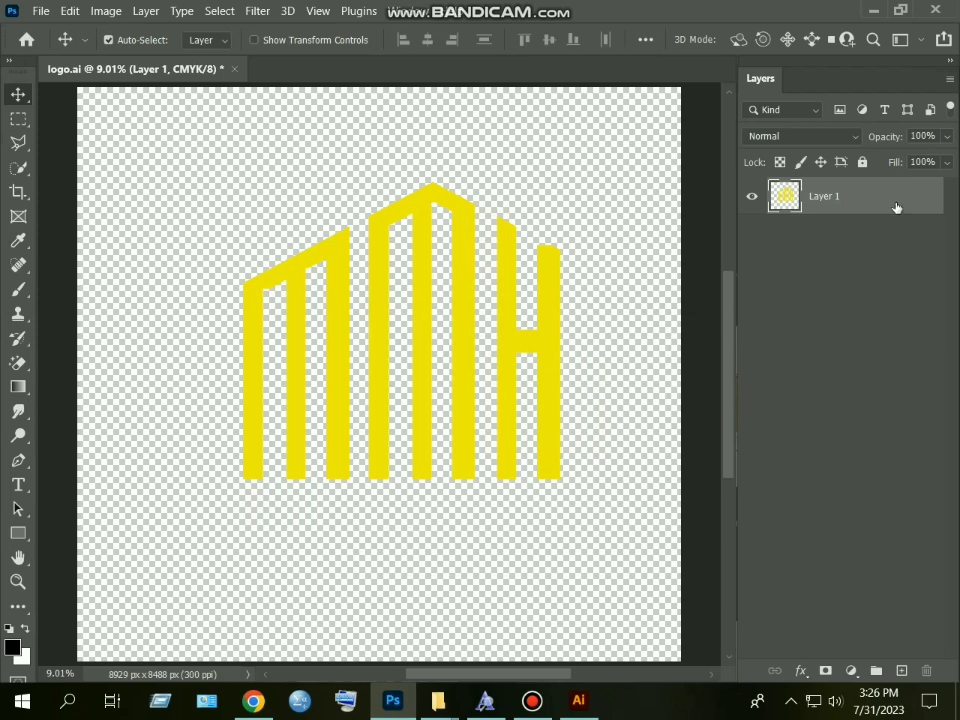
pyautogui.doubleClick(826, 196)
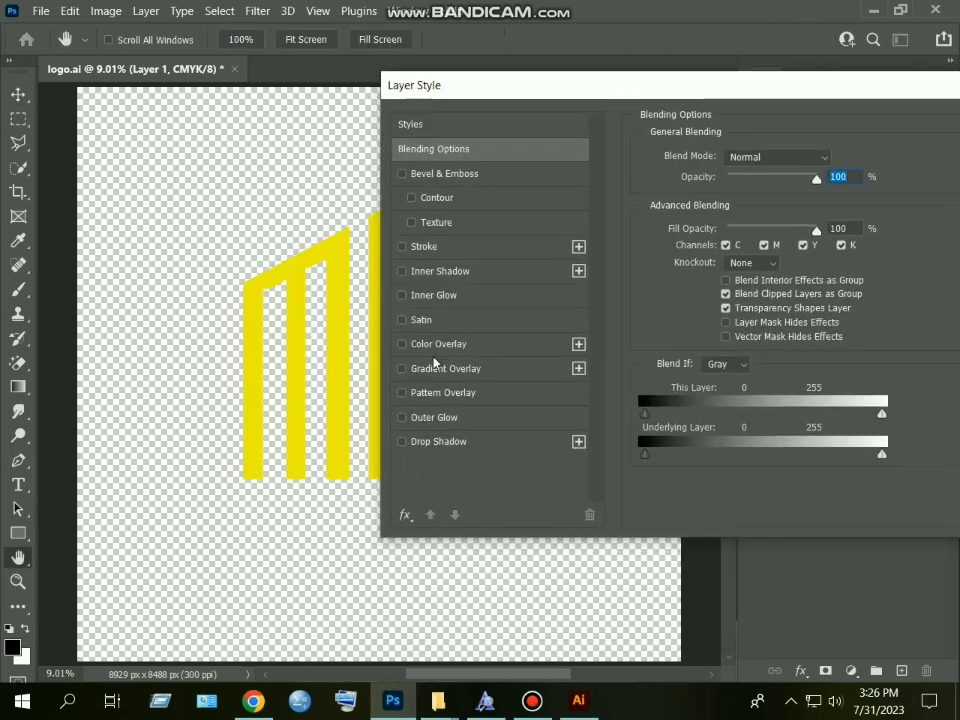
pyautogui.click(435, 368)
pyautogui.moveTo(705, 92); pyautogui.dragTo(867, 105)
# Add a brown Multiply Drop Shadow to Layer 1 with angle -2°, distance 51 px, spread 32% and size 84 px, and apply the layer style.
pyautogui.click(628, 452)
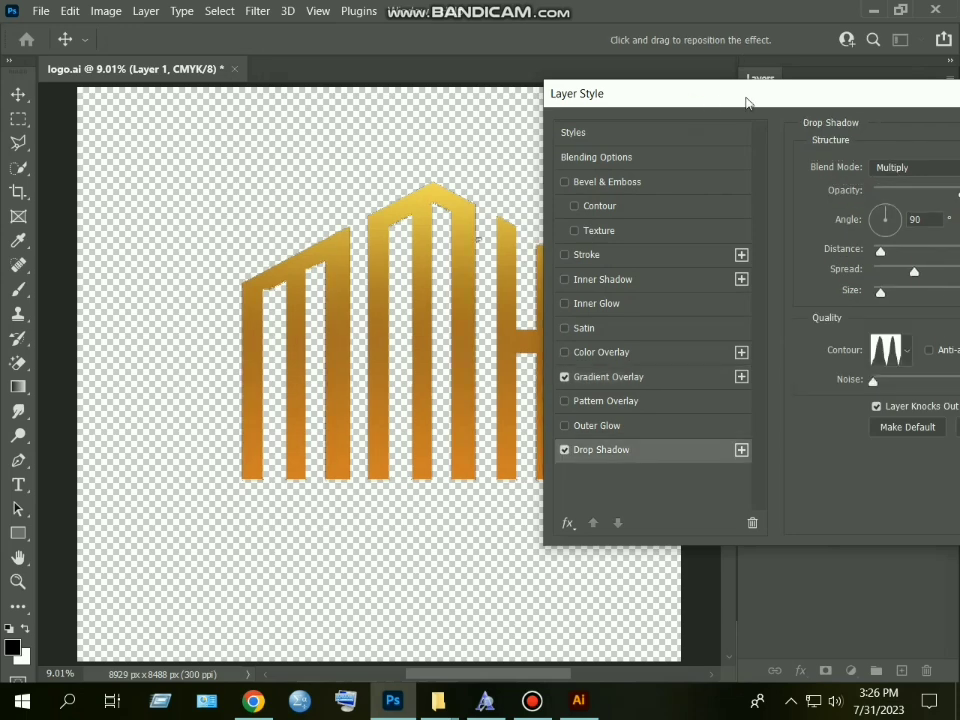
pyautogui.moveTo(712, 100); pyautogui.dragTo(680, 141)
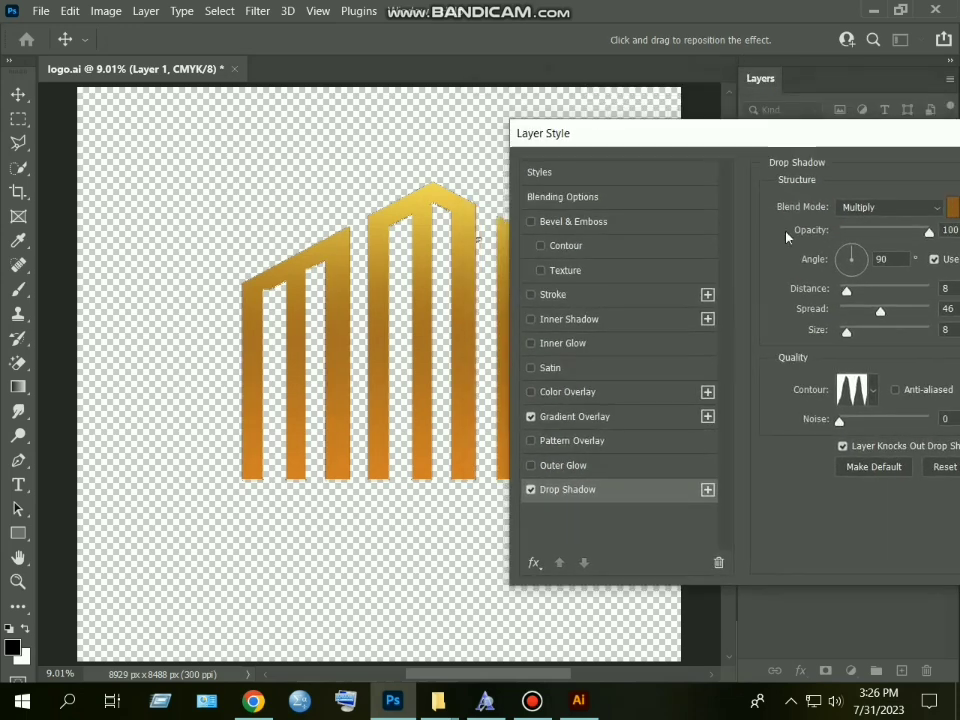
pyautogui.moveTo(847, 290); pyautogui.dragTo(863, 312)
pyautogui.moveTo(828, 140); pyautogui.dragTo(787, 41)
pyautogui.moveTo(812, 161); pyautogui.dragTo(826, 164)
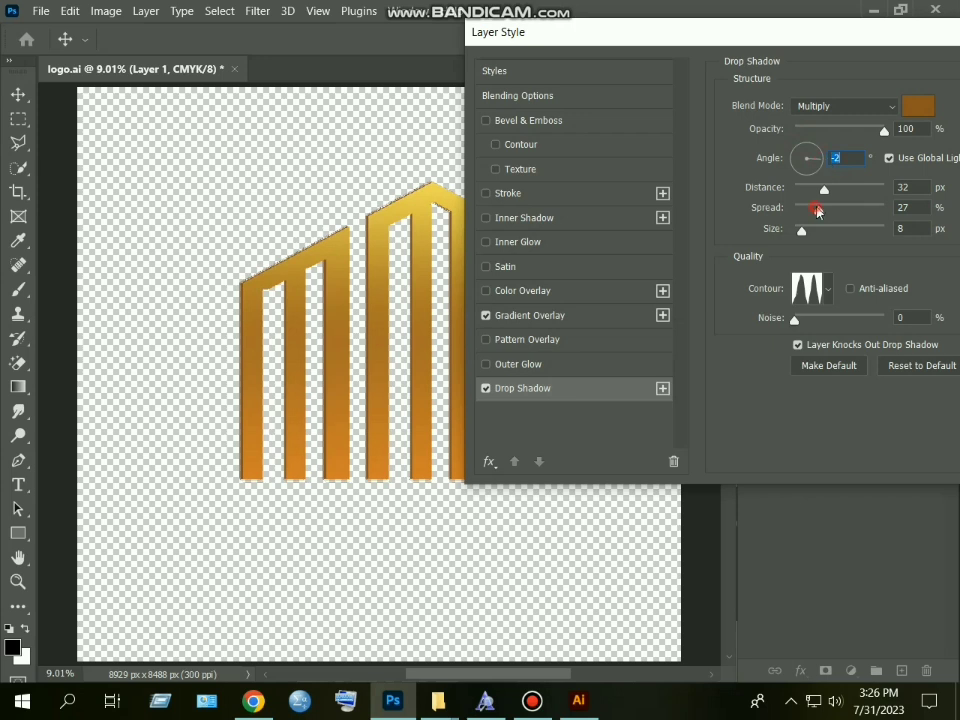
pyautogui.moveTo(810, 240); pyautogui.dragTo(842, 197)
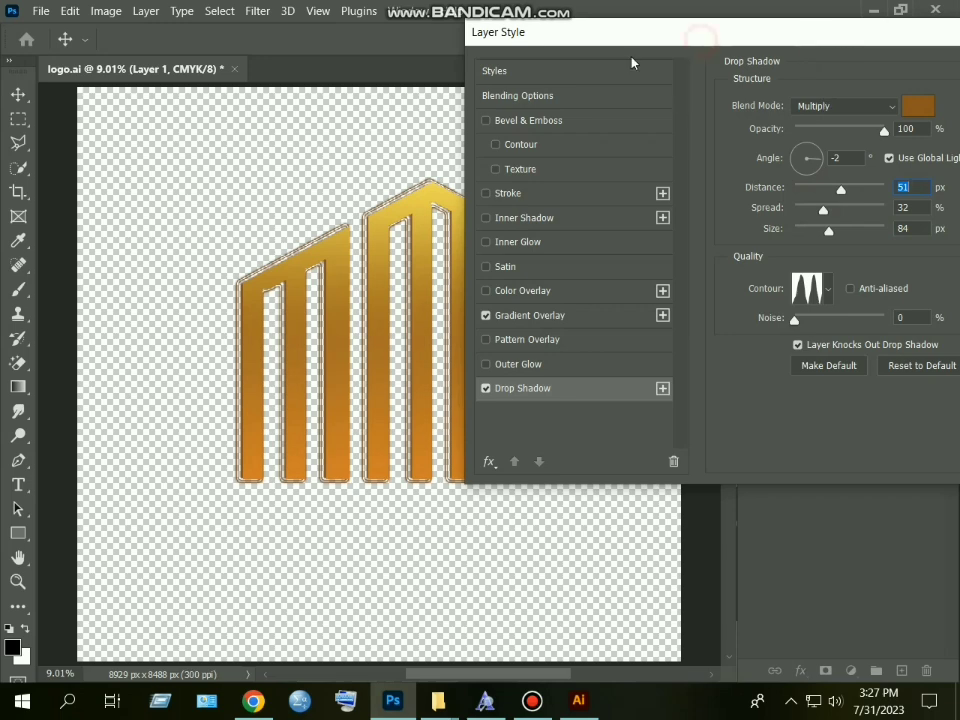
pyautogui.moveTo(631, 63); pyautogui.dragTo(395, 73)
pyautogui.click(845, 76)
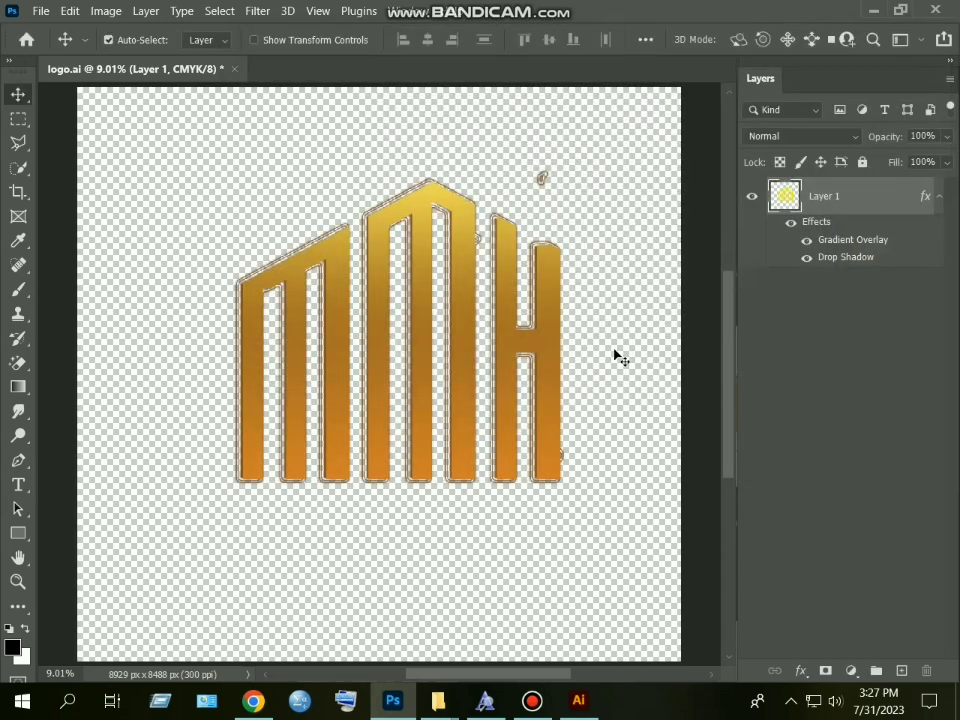
# Shift the lettermark slightly up and left, and add the horizontal text DIGITALS in a text box beneath it.
pyautogui.moveTo(402, 165); pyautogui.dragTo(378, 148)
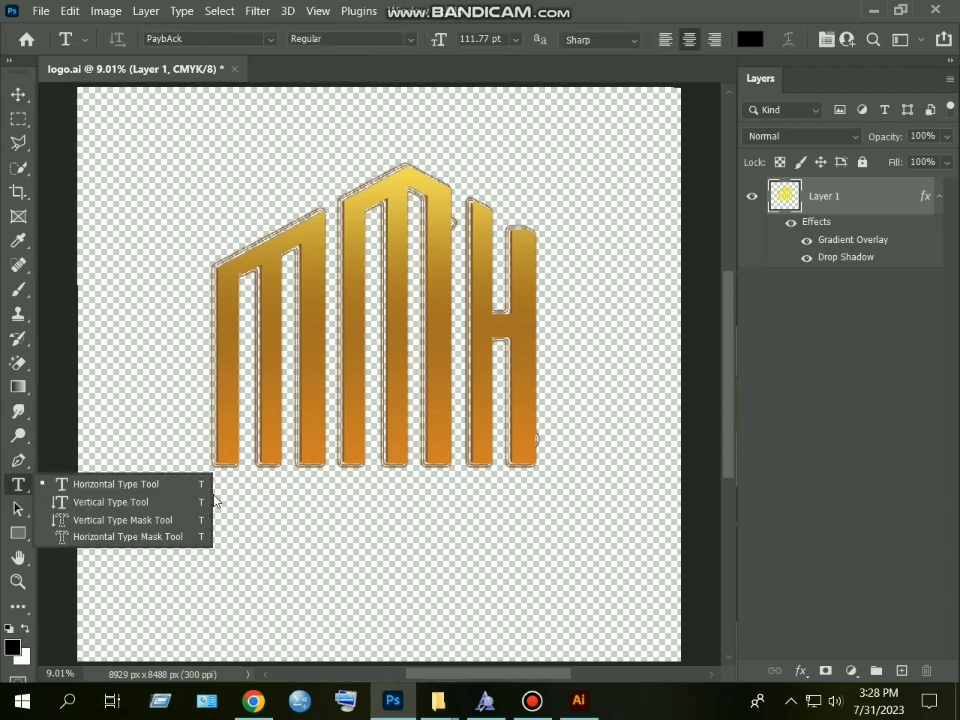
pyautogui.moveTo(214, 492)
pyautogui.mouseDown()
pyautogui.moveTo(529, 592)
pyautogui.moveTo(443, 563)
pyautogui.mouseUp()
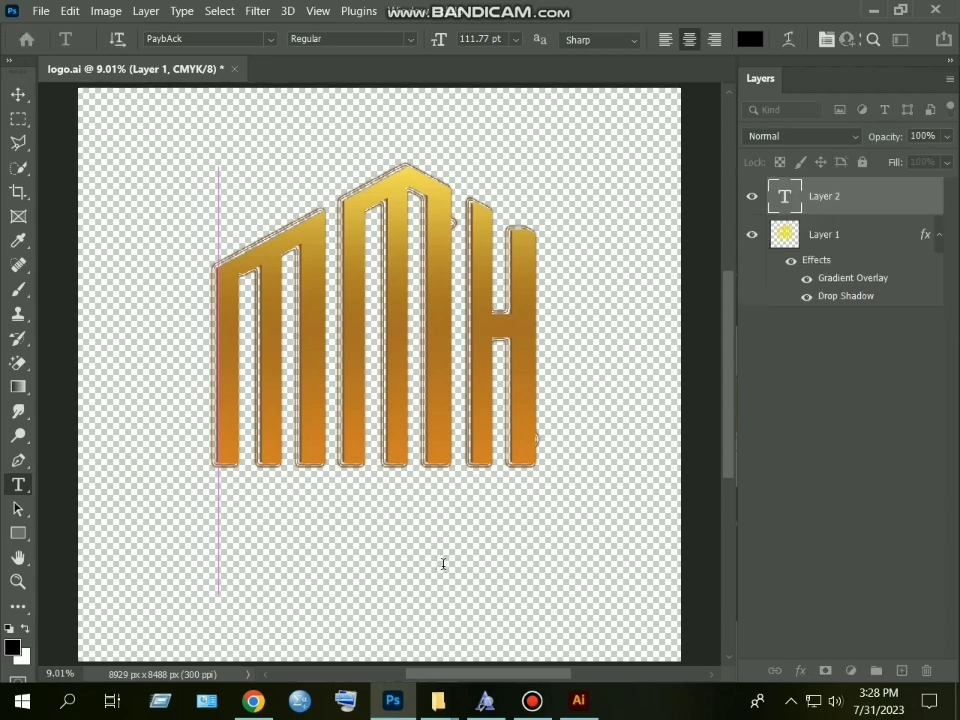
pyautogui.press('BackSpace')
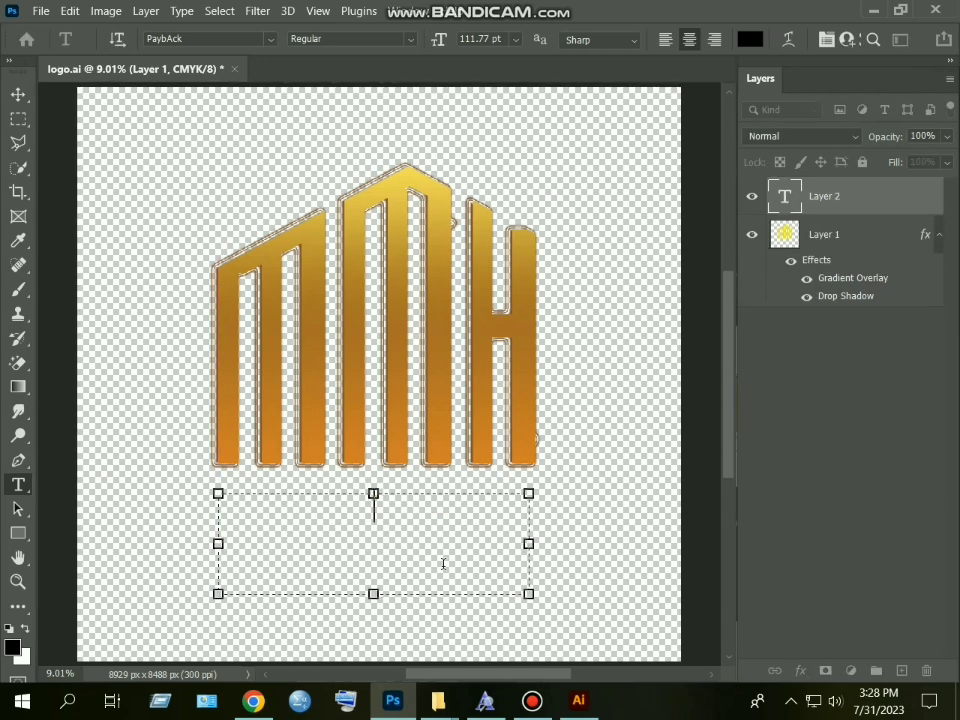
pyautogui.write('DIG')
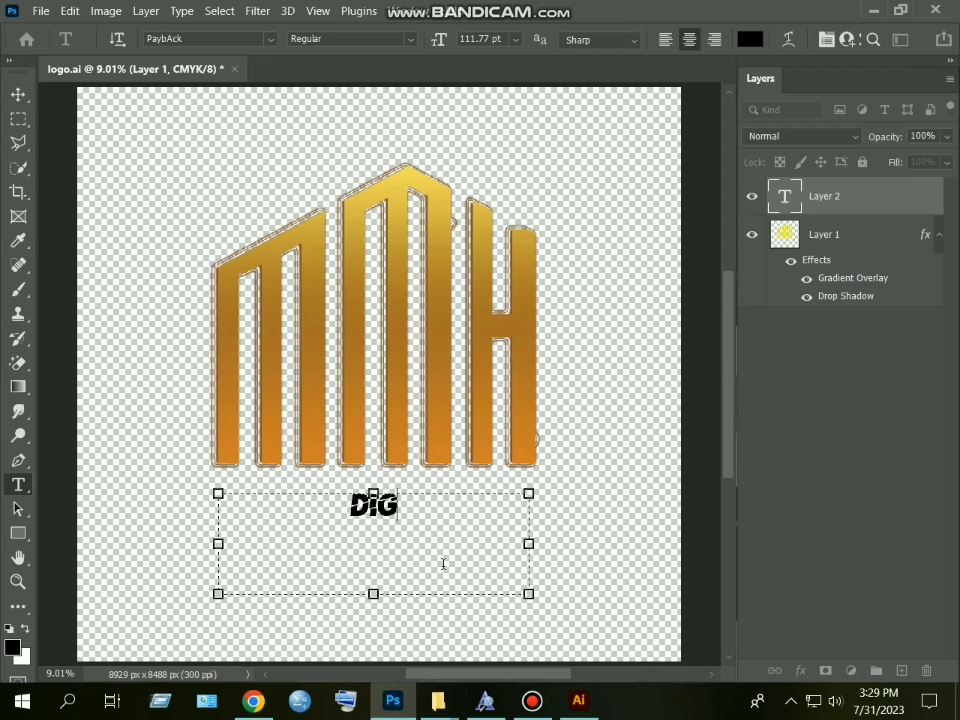
pyautogui.write('ITALS')
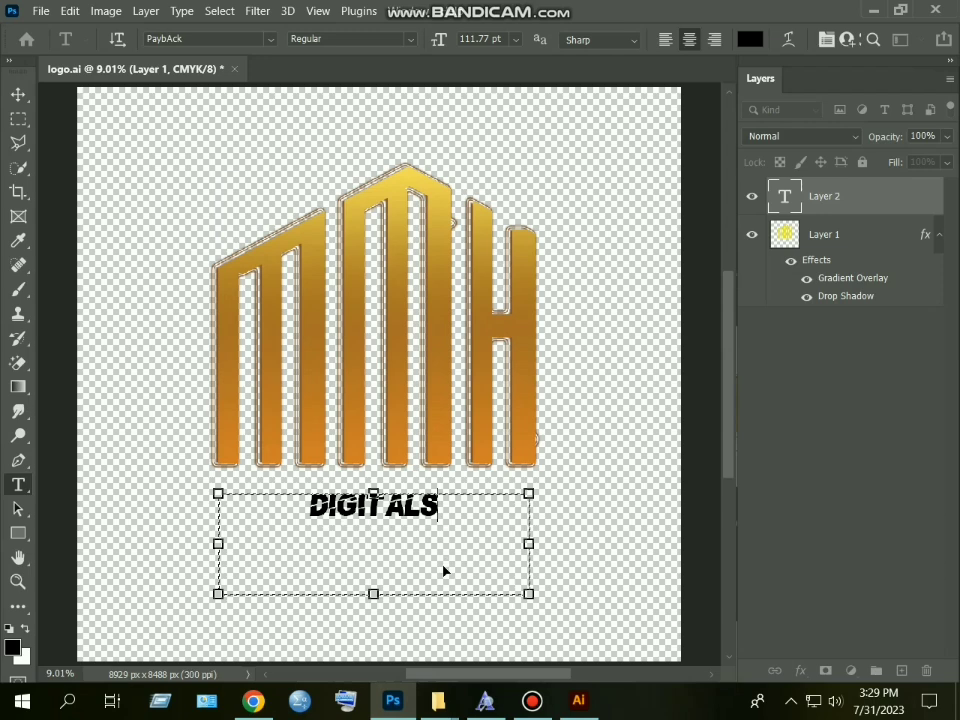
# Enlarge all of the DIGITALS text to 254.77 pt and commit the text layer.
pyautogui.hotkey('ctrl', 'a')
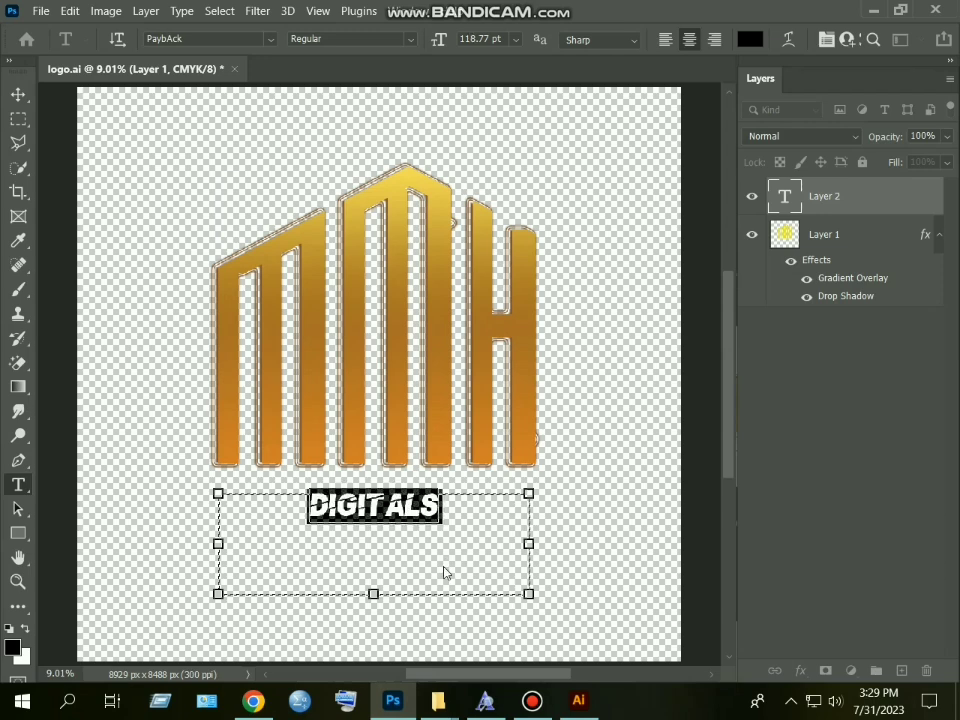
pyautogui.hotkey('ctrl', 'shift', '.')
pyautogui.hotkey('ctrl', 'shift', '.')
pyautogui.hotkey('ctrl', 'shift', '.')
pyautogui.hotkey('ctrl', 'shift', '.')
pyautogui.hotkey('ctrl', 'shift', '.')
pyautogui.hotkey('ctrl', 'shift', '.')
pyautogui.hotkey('ctrl', 'shift', '.')
pyautogui.hotkey('ctrl', 'shift', '.')
pyautogui.hotkey('ctrl', 'shift', '.')
pyautogui.hotkey('ctrl', 'shift', '.')
pyautogui.hotkey('ctrl', 'shift', '.')
pyautogui.hotkey('ctrl', 'shift', '.')
pyautogui.hotkey('ctrl', 'shift', '.')
pyautogui.hotkey('ctrl', 'shift', '.')
pyautogui.hotkey('ctrl', 'shift', '.')
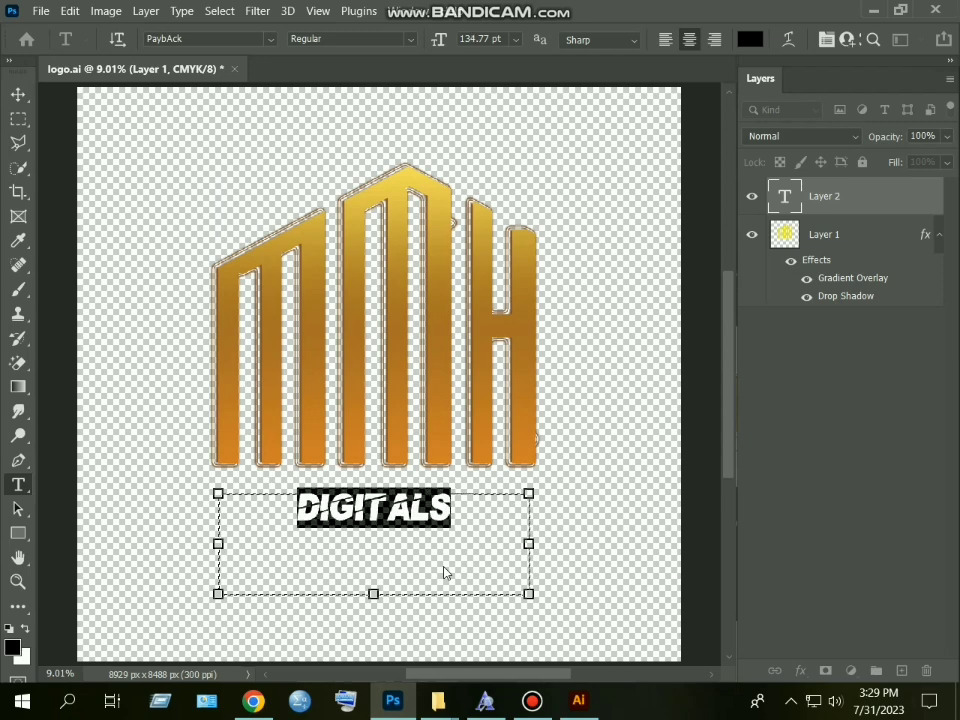
pyautogui.hotkey('ctrl', 'shift', '.')
pyautogui.hotkey('ctrl', 'shift', '.')
pyautogui.hotkey('ctrl', 'shift', '.')
pyautogui.hotkey('ctrl', 'shift', '.')
pyautogui.hotkey('ctrl', 'shift', '.')
pyautogui.hotkey('ctrl', 'shift', '.')
pyautogui.hotkey('ctrl', 'shift', '.')
pyautogui.hotkey('ctrl', 'shift', '.')
pyautogui.hotkey('ctrl', 'shift', '.')
pyautogui.hotkey('ctrl', 'shift', '.')
pyautogui.hotkey('ctrl', 'shift', '.')
pyautogui.hotkey('ctrl', 'shift', '.')
pyautogui.hotkey('ctrl', 'shift', '.')
pyautogui.hotkey('ctrl', 'shift', '.')
pyautogui.hotkey('ctrl', 'shift', '.')
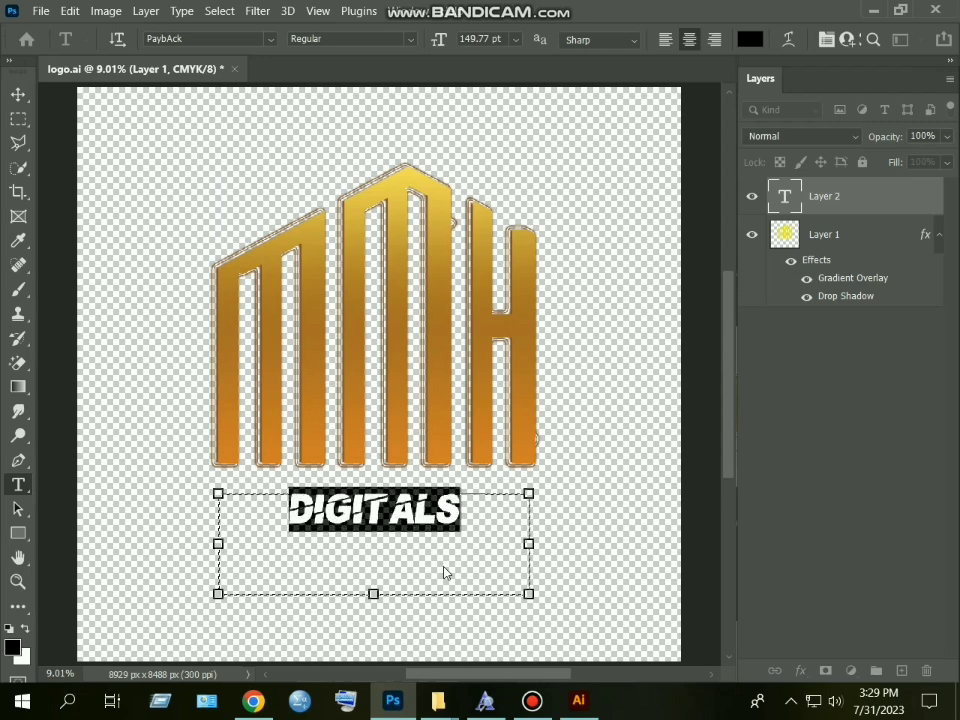
pyautogui.hotkey('ctrl', 'shift', '.')
pyautogui.hotkey('ctrl', 'shift', '.')
pyautogui.hotkey('ctrl', 'shift', '.')
pyautogui.hotkey('ctrl', 'shift', '.')
pyautogui.hotkey('ctrl', 'shift', '.')
pyautogui.hotkey('ctrl', 'shift', '.')
pyautogui.hotkey('ctrl', 'shift', '.')
pyautogui.hotkey('ctrl', 'shift', '.')
pyautogui.hotkey('ctrl', 'shift', '.')
pyautogui.hotkey('ctrl', 'shift', '.')
pyautogui.hotkey('ctrl', 'shift', '.')
pyautogui.hotkey('ctrl', 'shift', '.')
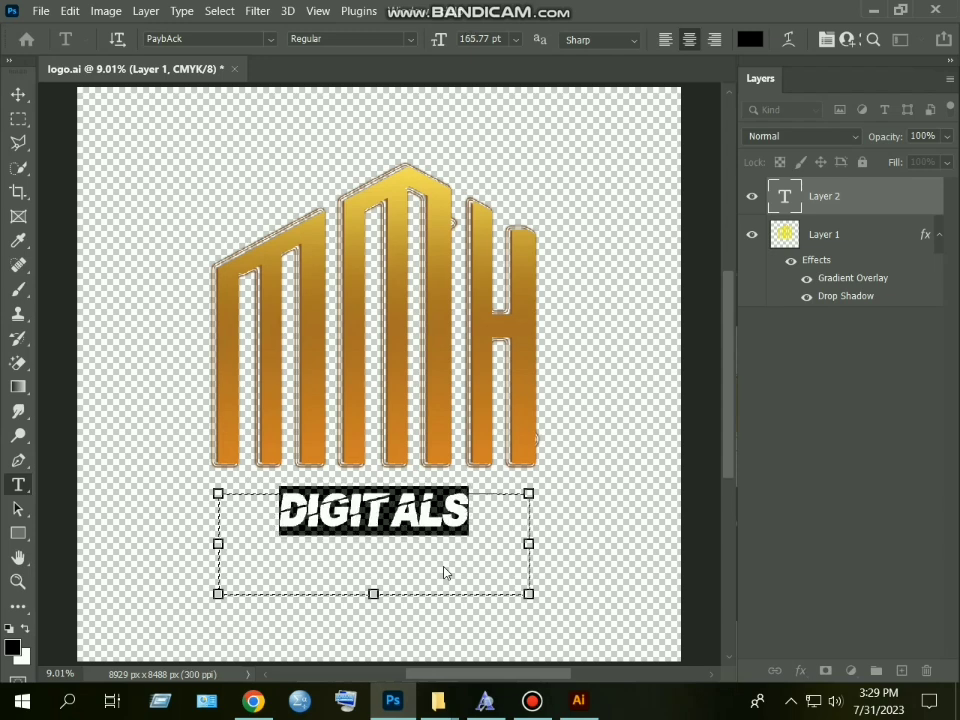
pyautogui.hotkey('ctrl', 'shift', '.')
pyautogui.hotkey('ctrl', 'shift', '.')
pyautogui.hotkey('ctrl', 'shift', '.')
pyautogui.hotkey('ctrl', 'shift', '.')
pyautogui.hotkey('ctrl', 'shift', '.')
pyautogui.hotkey('ctrl', 'shift', '.')
pyautogui.hotkey('ctrl', 'shift', '.')
pyautogui.hotkey('ctrl', 'shift', '.')
pyautogui.hotkey('ctrl', 'shift', '.')
pyautogui.hotkey('ctrl', 'shift', '.')
pyautogui.hotkey('ctrl', 'shift', '.')
pyautogui.hotkey('ctrl', 'shift', '.')
pyautogui.hotkey('ctrl', 'shift', '.')
pyautogui.hotkey('ctrl', 'shift', '.')
pyautogui.hotkey('ctrl', 'shift', '.')
pyautogui.hotkey('ctrl', 'shift', '.')
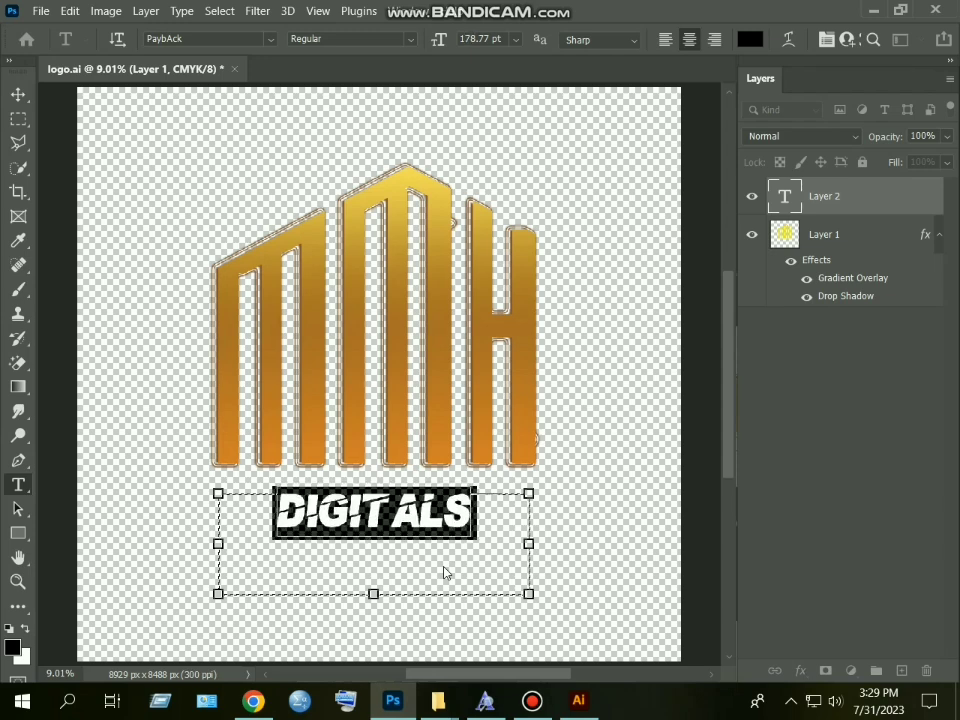
pyautogui.hotkey('ctrl', 'shift', '.')
pyautogui.hotkey('ctrl', 'shift', '.')
pyautogui.hotkey('ctrl', 'shift', '.')
pyautogui.hotkey('ctrl', 'shift', '.')
pyautogui.hotkey('ctrl', 'shift', '.')
pyautogui.hotkey('ctrl', 'shift', '.')
pyautogui.hotkey('ctrl', 'shift', '.')
pyautogui.hotkey('ctrl', 'shift', '.')
pyautogui.hotkey('ctrl', 'shift', '.')
pyautogui.hotkey('ctrl', 'shift', '.')
pyautogui.hotkey('ctrl', 'shift', '.')
pyautogui.hotkey('ctrl', 'shift', '.')
pyautogui.hotkey('ctrl', 'shift', '.')
pyautogui.hotkey('ctrl', 'shift', '.')
pyautogui.hotkey('ctrl', 'shift', '.')
pyautogui.hotkey('ctrl', 'shift', '.')
pyautogui.hotkey('ctrl', 'shift', '.')
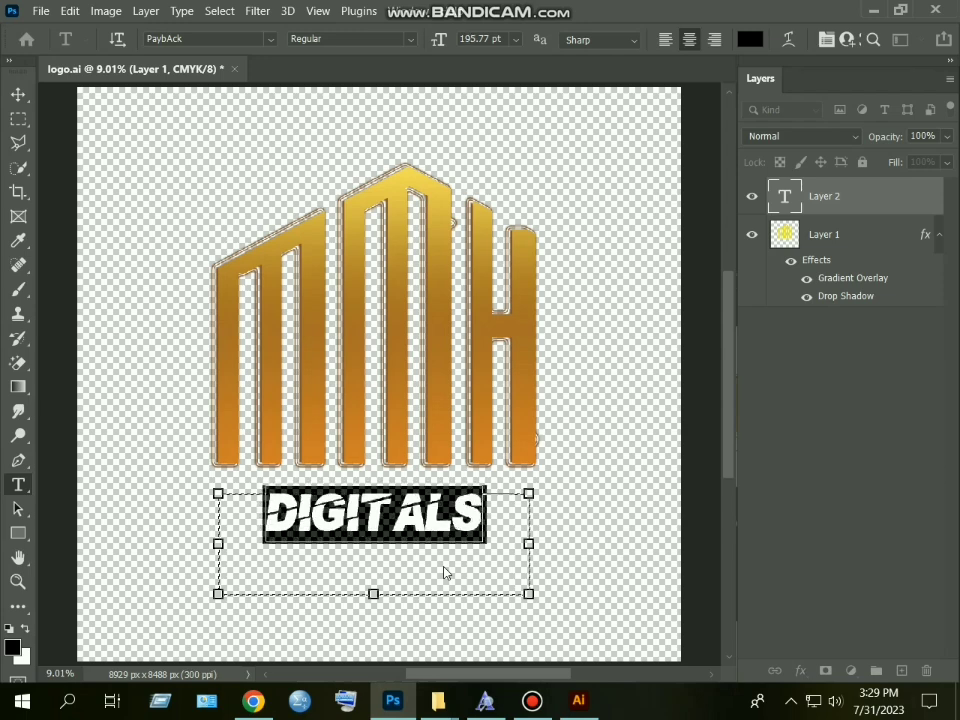
pyautogui.hotkey('ctrl', 'shift', '.')
pyautogui.hotkey('ctrl', 'shift', '.')
pyautogui.hotkey('ctrl', 'shift', '.')
pyautogui.hotkey('ctrl', 'shift', '.')
pyautogui.hotkey('ctrl', 'shift', '.')
pyautogui.hotkey('ctrl', 'shift', '.')
pyautogui.hotkey('ctrl', 'shift', '.')
pyautogui.hotkey('ctrl', 'shift', '.')
pyautogui.hotkey('ctrl', 'shift', '.')
pyautogui.hotkey('ctrl', 'shift', '.')
pyautogui.hotkey('ctrl', 'shift', '.')
pyautogui.hotkey('ctrl', 'shift', '.')
pyautogui.hotkey('ctrl', 'shift', '.')
pyautogui.hotkey('ctrl', 'shift', '.')
pyautogui.hotkey('ctrl', 'shift', '.')
pyautogui.hotkey('ctrl', 'shift', '.')
pyautogui.hotkey('ctrl', 'shift', '.')
pyautogui.hotkey('ctrl', 'shift', '.')
pyautogui.hotkey('ctrl', 'shift', '.')
pyautogui.hotkey('ctrl', 'shift', '.')
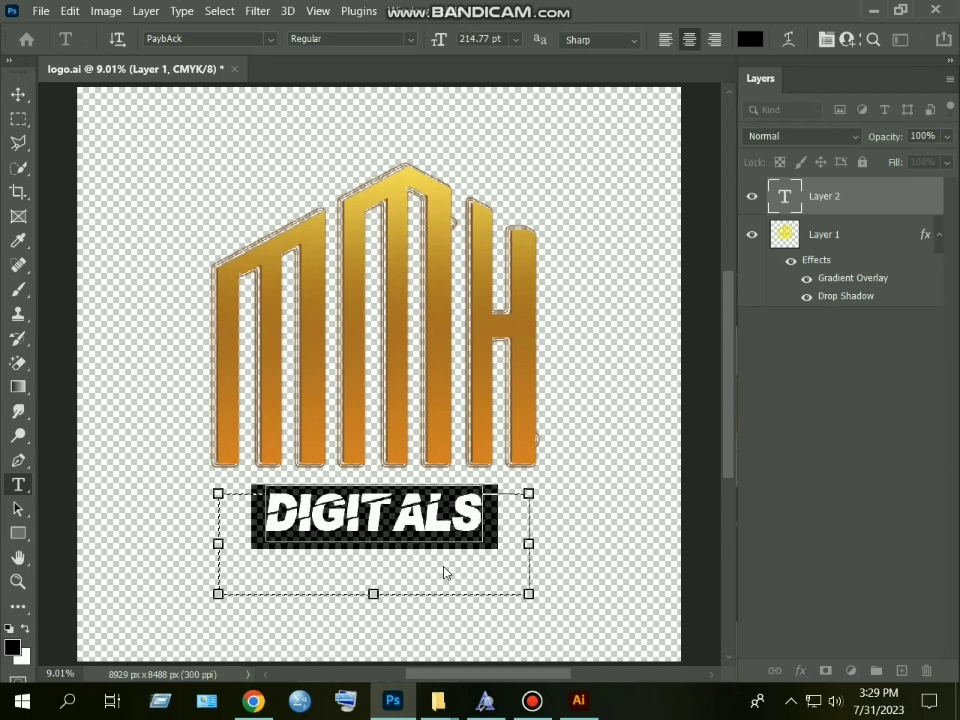
pyautogui.hotkey('ctrl', 'shift', '.')
pyautogui.hotkey('ctrl', 'shift', '.')
pyautogui.hotkey('ctrl', 'shift', '.')
pyautogui.hotkey('ctrl', 'shift', '.')
pyautogui.hotkey('ctrl', 'shift', '.')
pyautogui.hotkey('ctrl', 'shift', '.')
pyautogui.hotkey('ctrl', 'shift', '.')
pyautogui.hotkey('ctrl', 'shift', '.')
pyautogui.hotkey('ctrl', 'shift', '.')
pyautogui.hotkey('ctrl', 'shift', '.')
pyautogui.hotkey('ctrl', 'shift', '.')
pyautogui.hotkey('ctrl', 'shift', '.')
pyautogui.hotkey('ctrl', 'shift', '.')
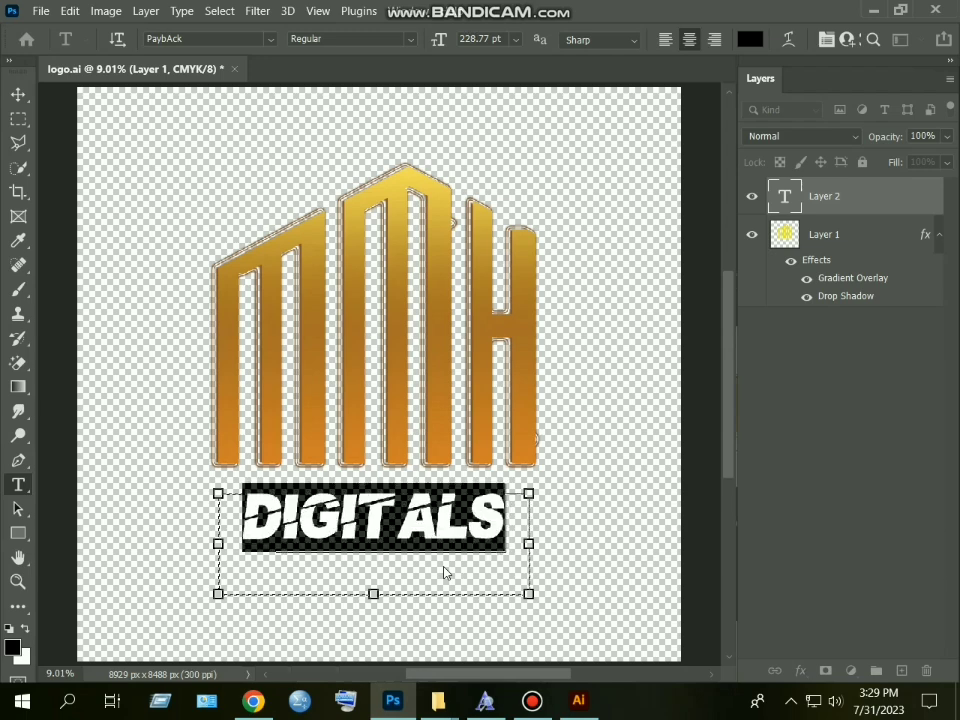
pyautogui.hotkey('ctrl', 'shift', '.')
pyautogui.hotkey('ctrl', 'shift', '.')
pyautogui.hotkey('ctrl', 'shift', '.')
pyautogui.hotkey('ctrl', 'shift', '.')
pyautogui.hotkey('ctrl', 'shift', '.')
pyautogui.hotkey('ctrl', 'shift', '.')
pyautogui.hotkey('ctrl', 'shift', '.')
pyautogui.hotkey('ctrl', 'shift', '.')
pyautogui.hotkey('ctrl', 'shift', '.')
pyautogui.hotkey('ctrl', 'shift', '.')
pyautogui.hotkey('ctrl', 'shift', '.')
pyautogui.hotkey('ctrl', 'shift', '.')
pyautogui.hotkey('ctrl', 'shift', '.')
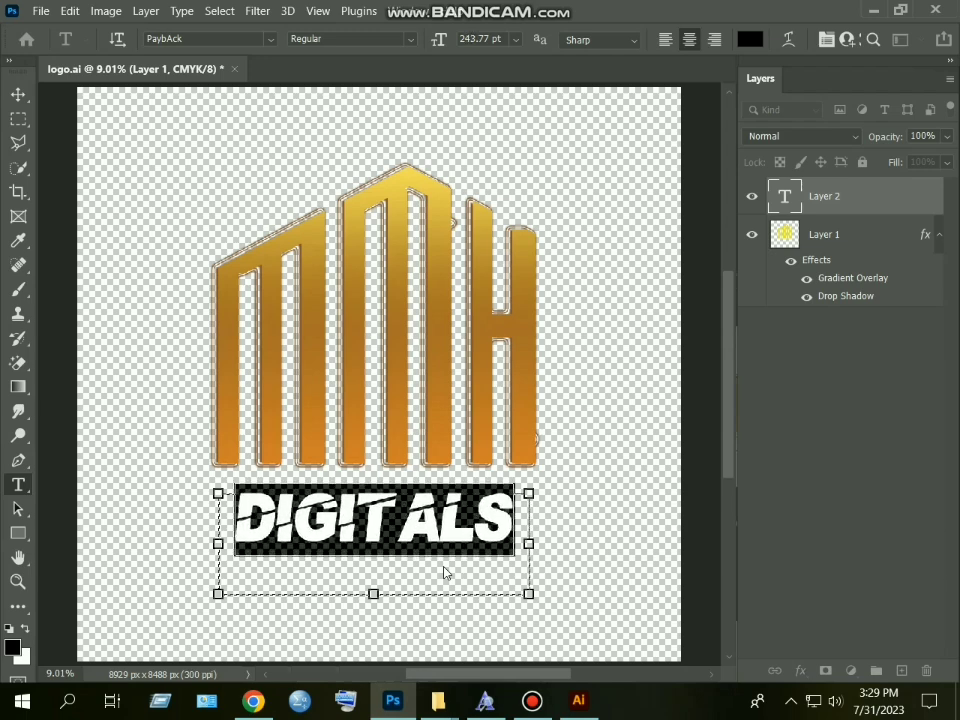
pyautogui.hotkey('ctrl', 'shift', '.')
pyautogui.hotkey('ctrl', 'shift', '.')
pyautogui.hotkey('ctrl', 'shift', '.')
pyautogui.hotkey('ctrl', 'shift', '.')
pyautogui.hotkey('ctrl', 'shift', '.')
pyautogui.hotkey('ctrl', 'shift', '.')
pyautogui.hotkey('ctrl', 'shift', '.')
pyautogui.hotkey('ctrl', 'shift', '.')
pyautogui.hotkey('ctrl', 'shift', '.')
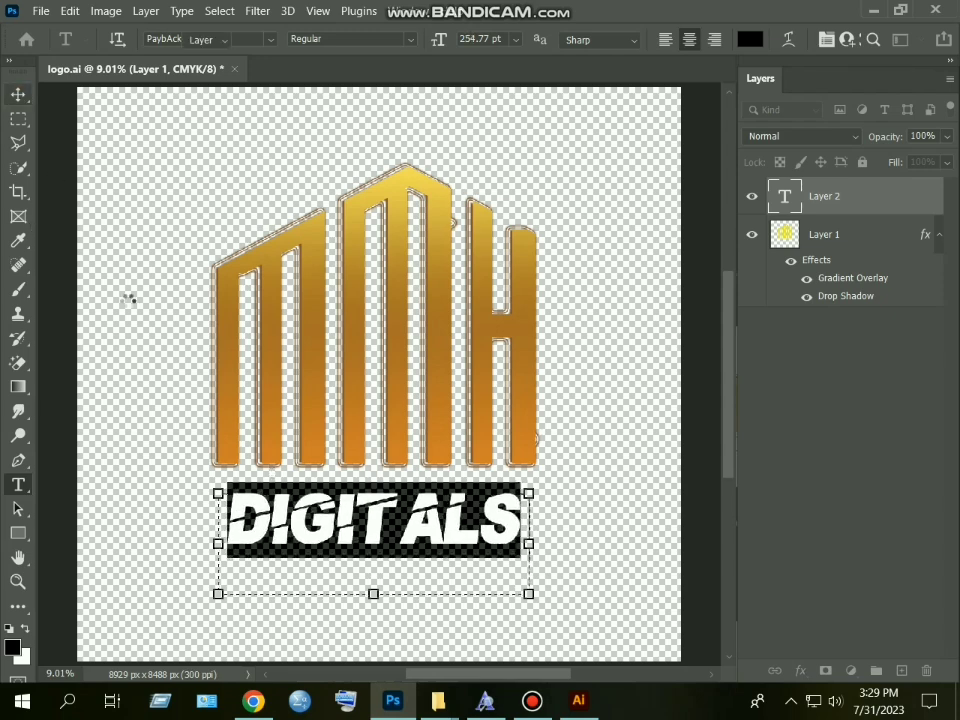
pyautogui.click(18, 94)
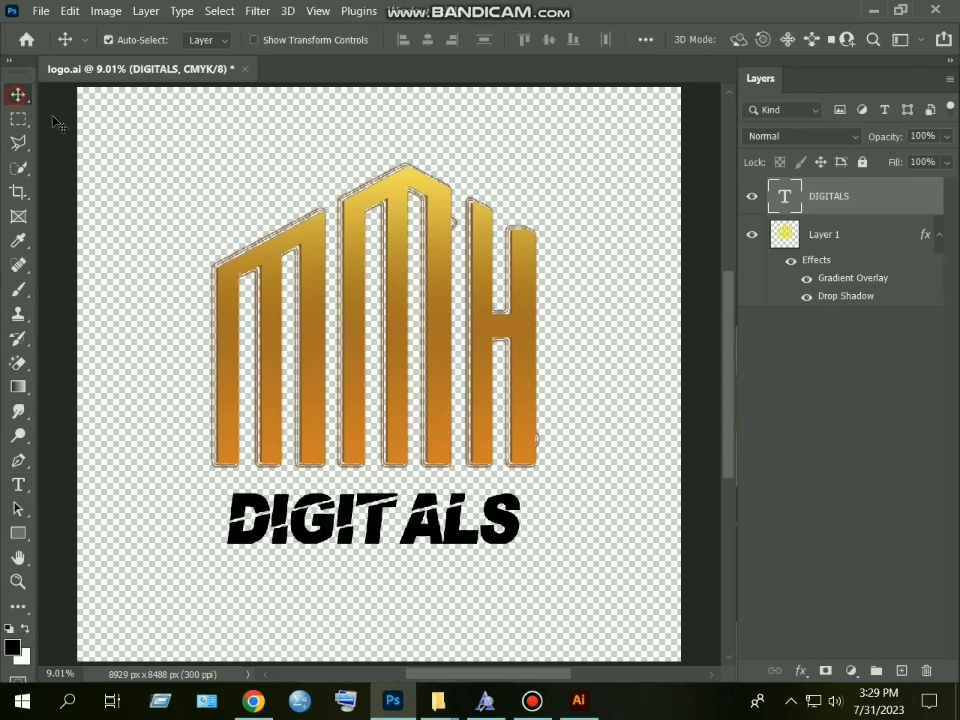
# Change the font of the DIGITALS text to Trajan Color, Concept style, and dismiss the glyph and path panels that open.
pyautogui.moveTo(434, 520); pyautogui.dragTo(441, 509)
pyautogui.doubleClick(441, 509)
pyautogui.click(750, 39)
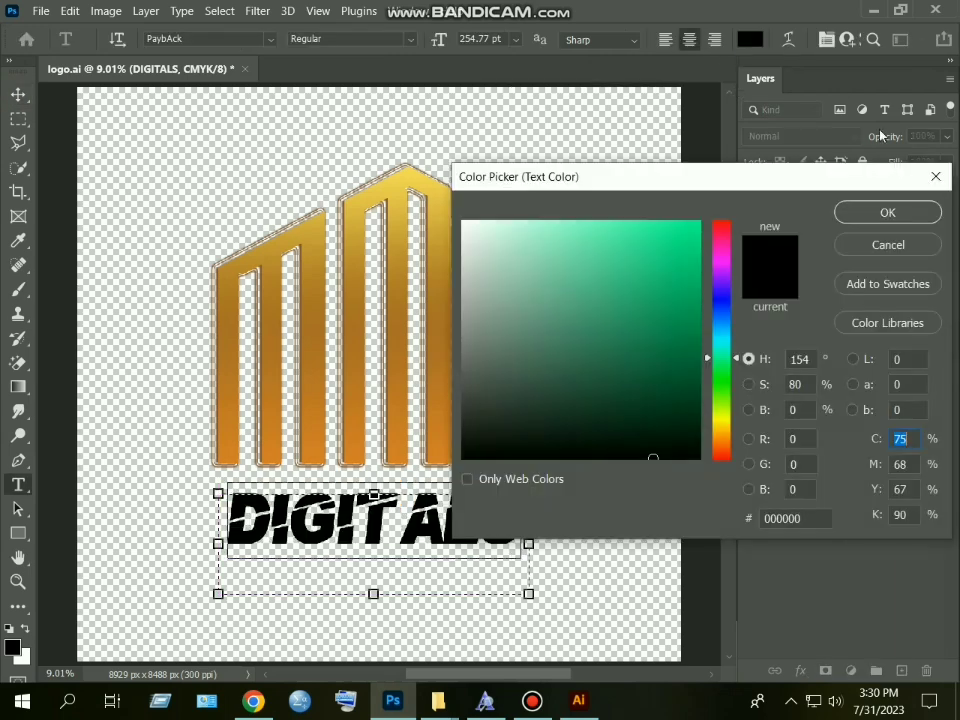
pyautogui.press('Return')
pyautogui.click(410, 40)
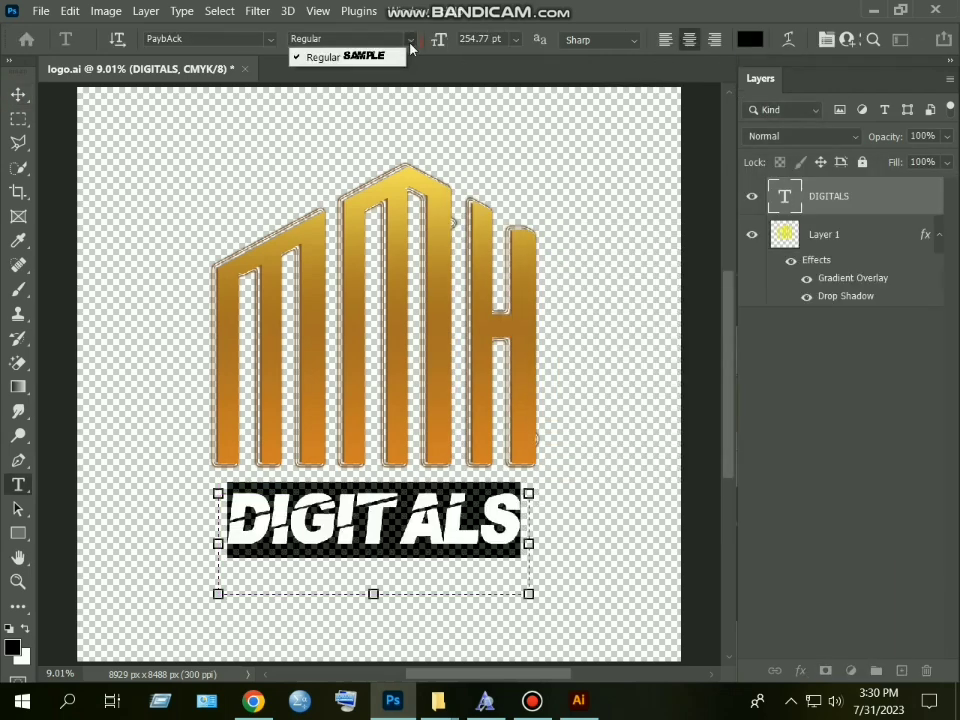
pyautogui.click(262, 36)
pyautogui.click(271, 41)
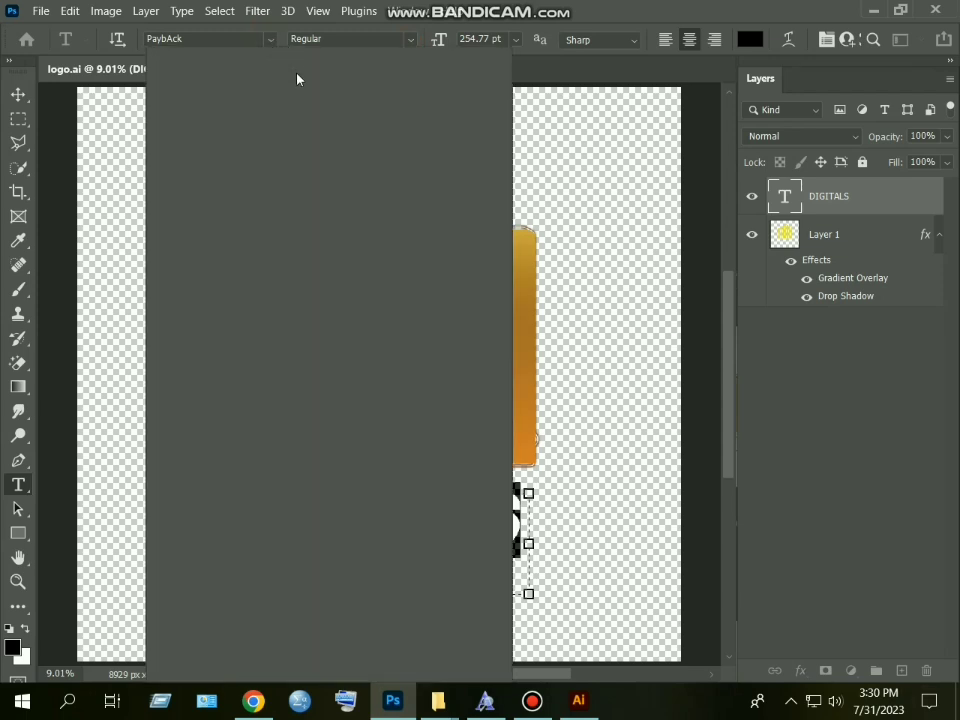
pyautogui.moveTo(504, 162); pyautogui.dragTo(478, 498)
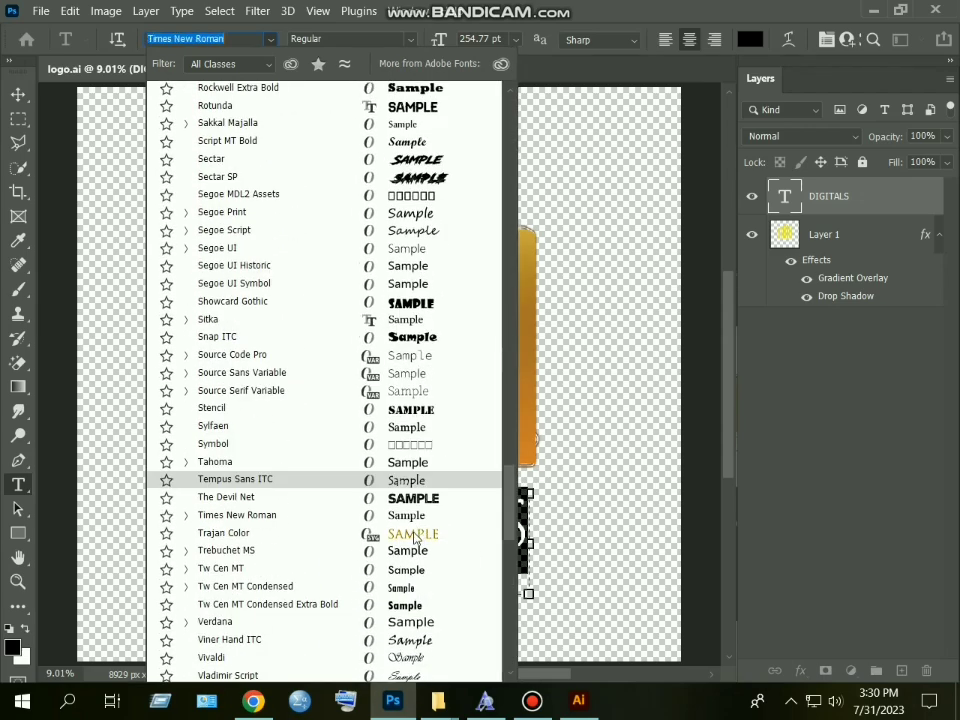
pyautogui.click(414, 532)
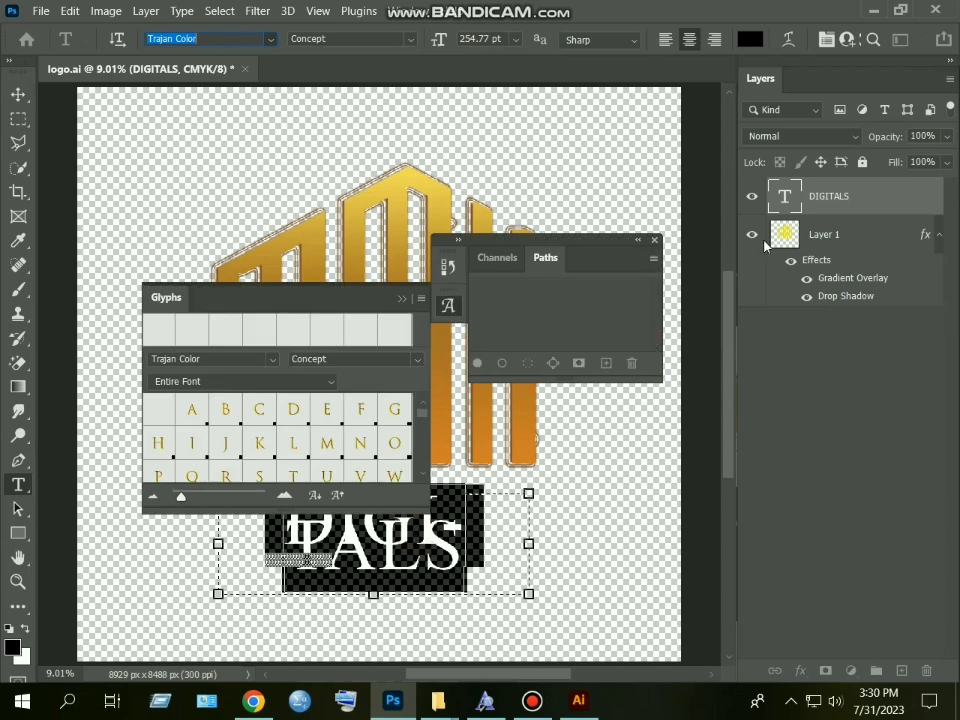
pyautogui.click(654, 240)
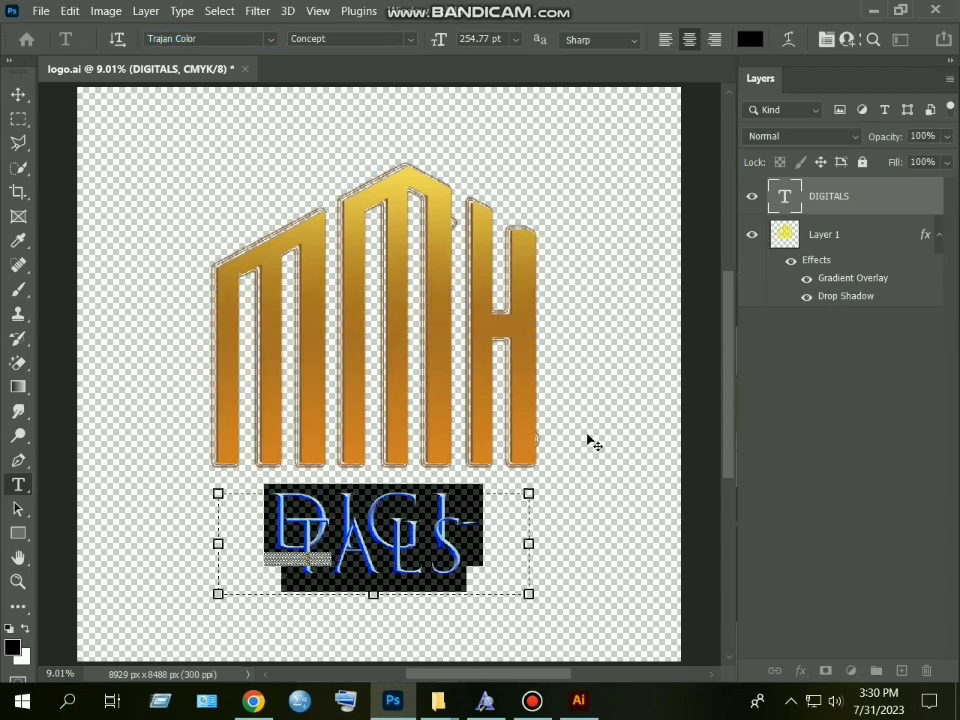
# Widen the DIGITALS text box so the word fits on one line, and reduce the text size to 238.77 pt.
pyautogui.moveTo(538, 544); pyautogui.dragTo(592, 544)
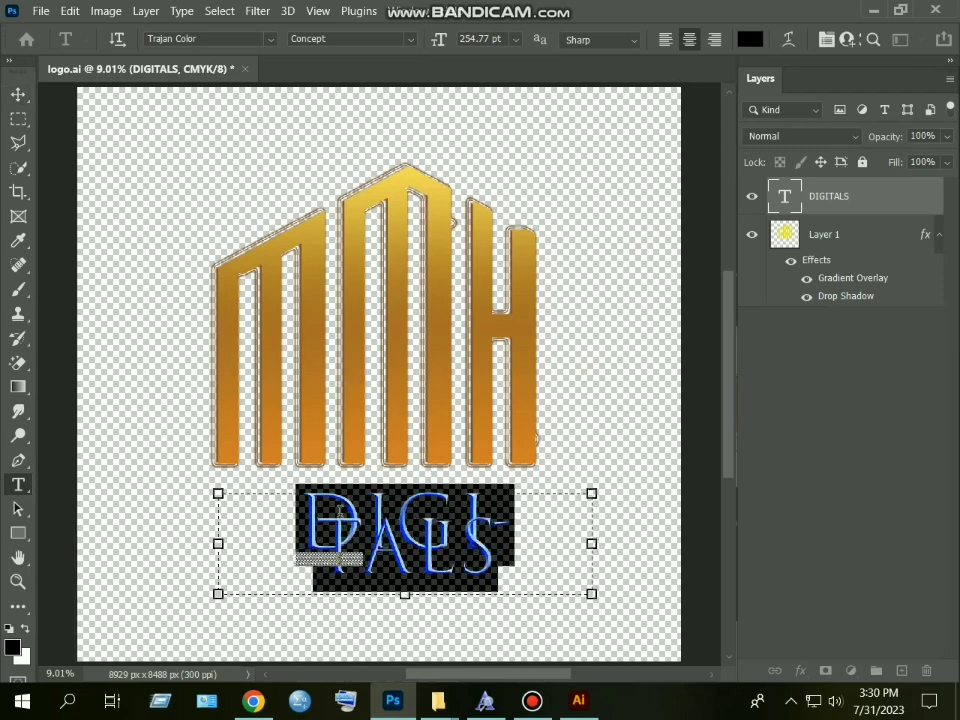
pyautogui.hotkey('ctrl', 'shift', ',')
pyautogui.hotkey('ctrl', 'shift', ',')
pyautogui.hotkey('ctrl', 'shift', ',')
pyautogui.hotkey('ctrl', 'shift', ',')
pyautogui.hotkey('ctrl', 'shift', ',')
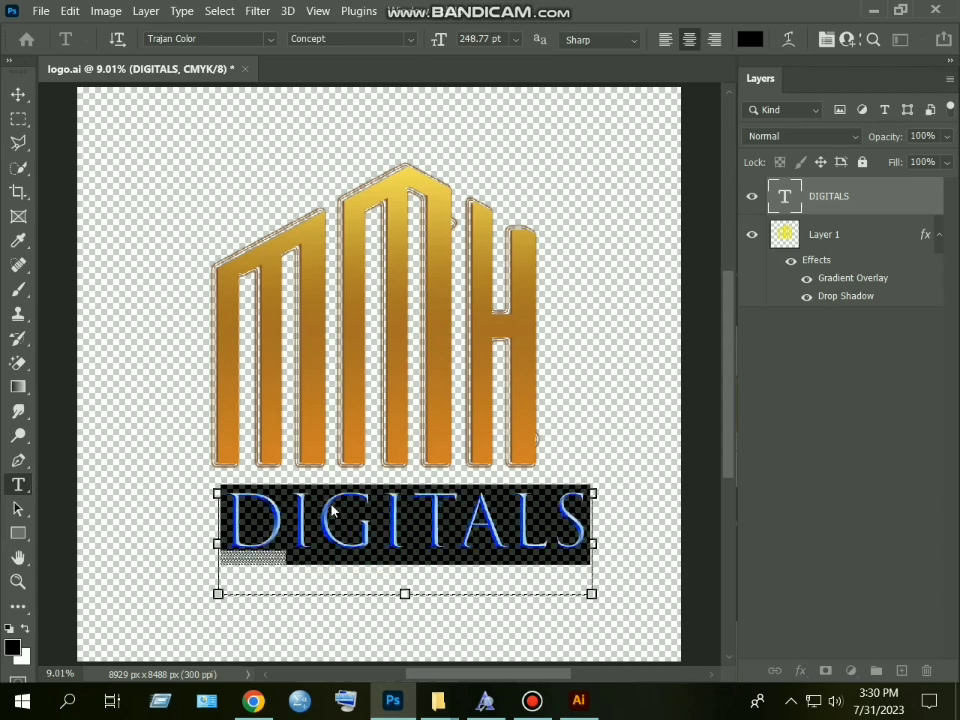
pyautogui.hotkey('ctrl', 'shift', ',')
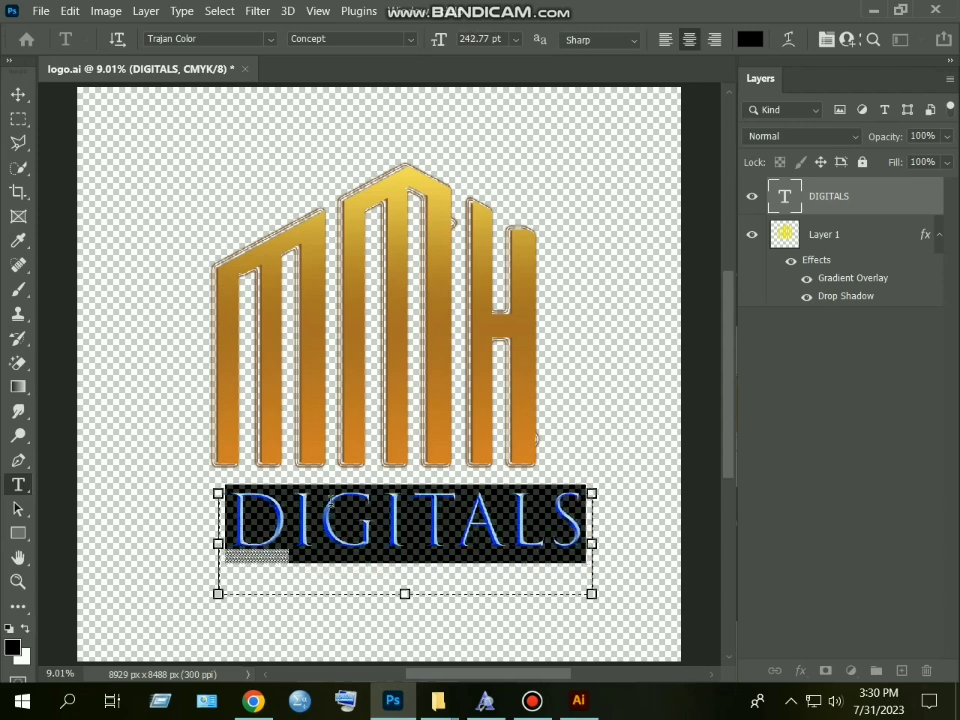
pyautogui.hotkey('ctrl', 'shift', ',')
pyautogui.hotkey('ctrl', 'shift', ',')
pyautogui.hotkey('ctrl', 'shift', ',')
pyautogui.hotkey('ctrl', 'shift', ',')
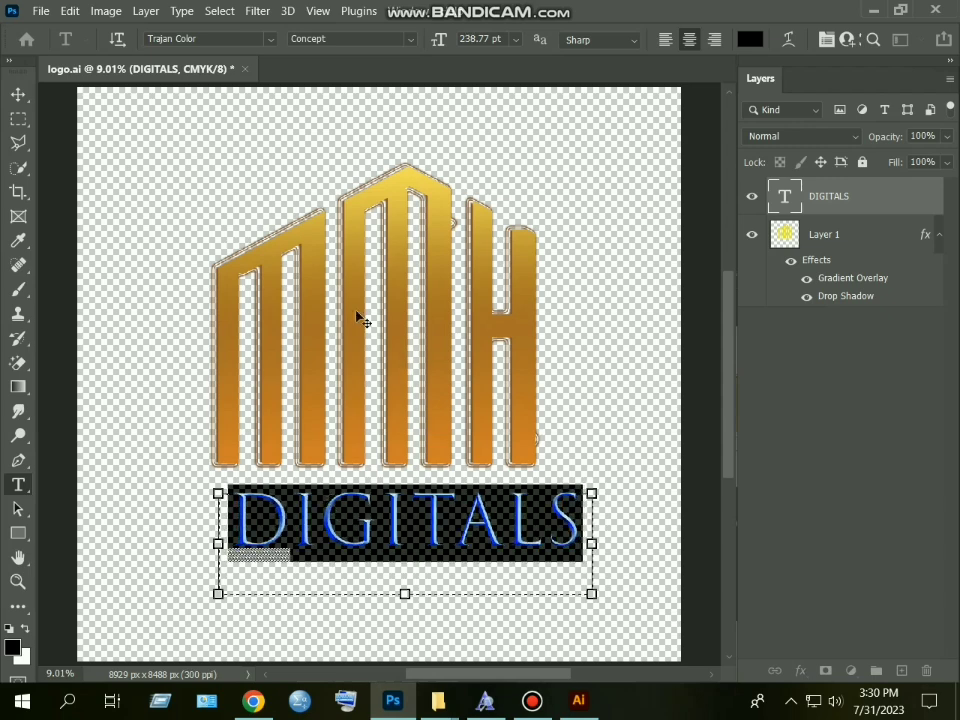
# Move the DIGITALS text slightly up and left so it sits directly beneath the lettermark, and clear the layer selection.
pyautogui.click(18, 93)
pyautogui.moveTo(403, 521); pyautogui.dragTo(372, 511)
pyautogui.click(605, 492)
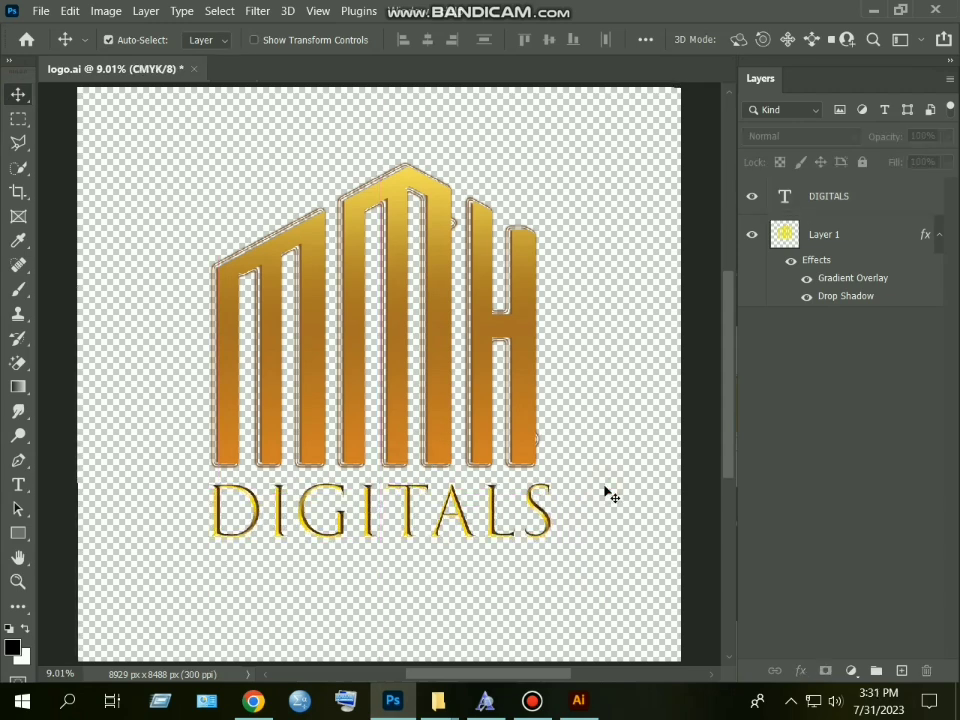
# Merge the DIGITALS text layer and Layer 1 into a single layer.
pyautogui.click(845, 205)
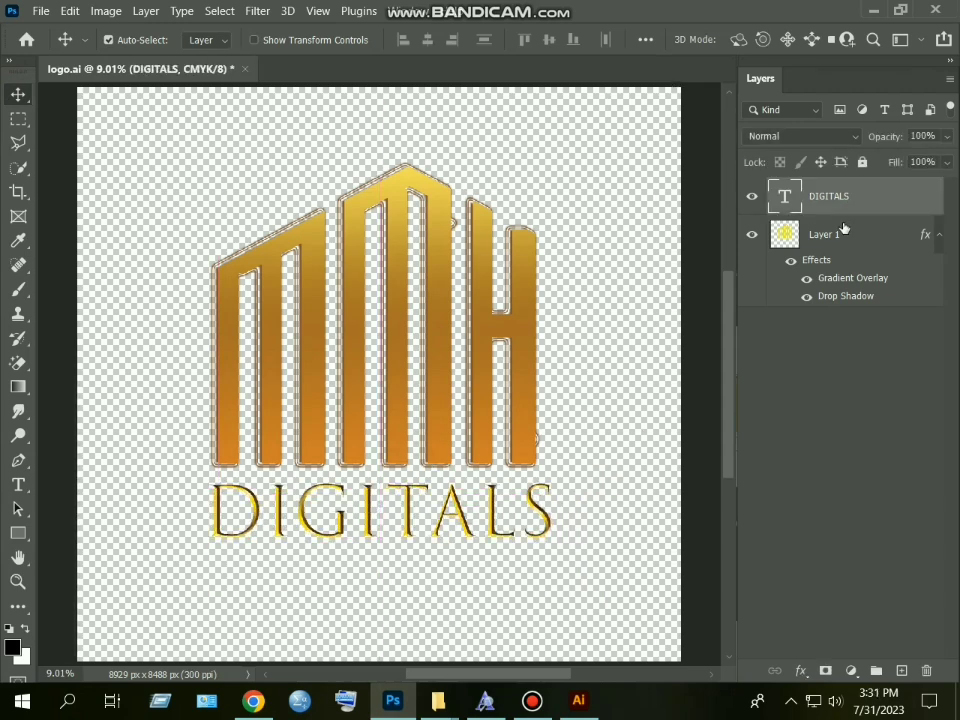
pyautogui.keyDown('shift'); pyautogui.click(842, 231); pyautogui.keyUp('shift')
pyautogui.rightClick(842, 231)
pyautogui.click(679, 551)
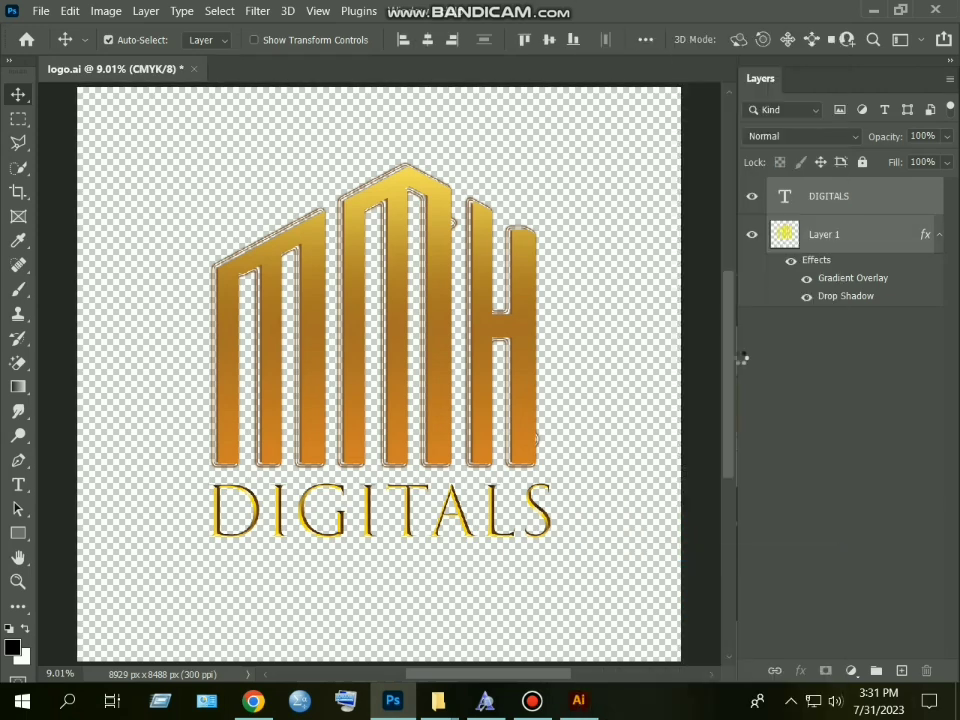
# Open Gold Logo Mockup on grey wall from the MOCKUP folder and open its Place your design here smart object for editing.
pyautogui.hotkey('alt', 'Tab')
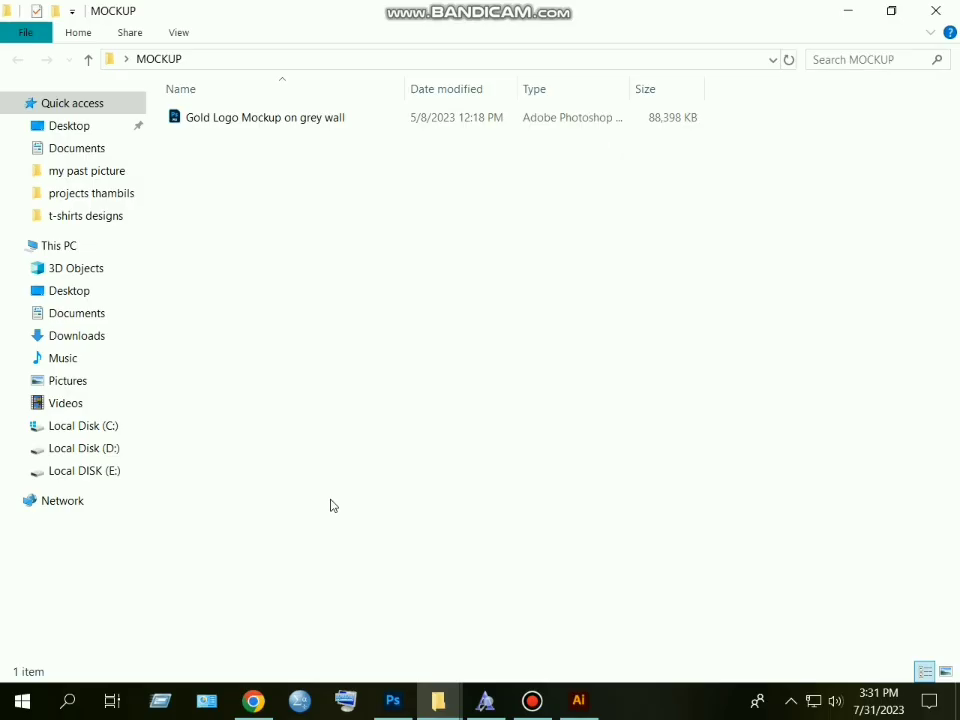
pyautogui.doubleClick(408, 123)
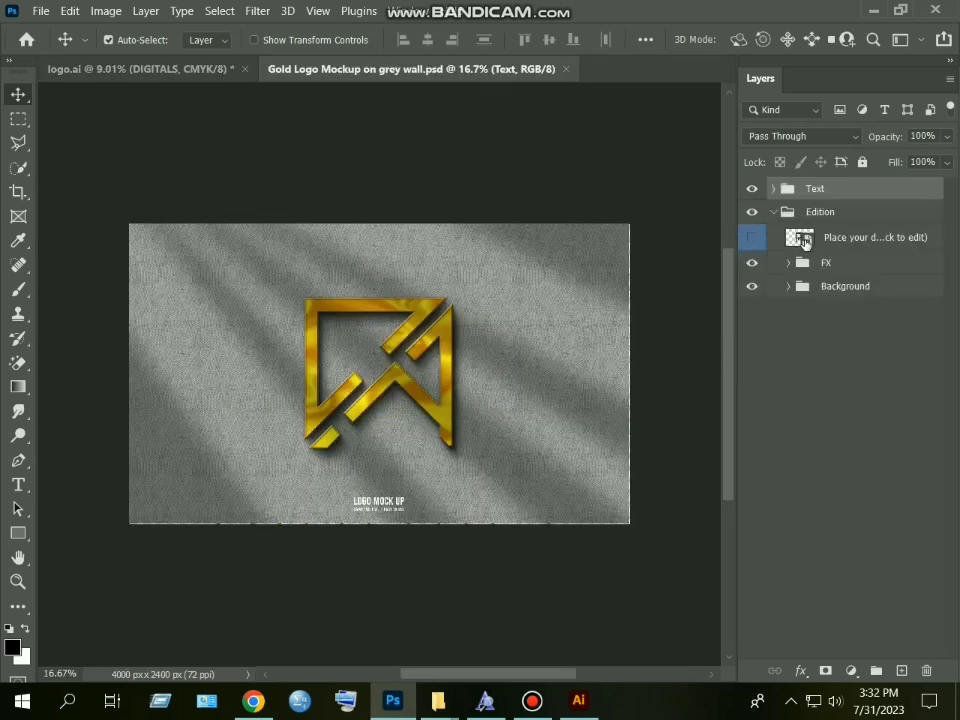
pyautogui.doubleClick(799, 238)
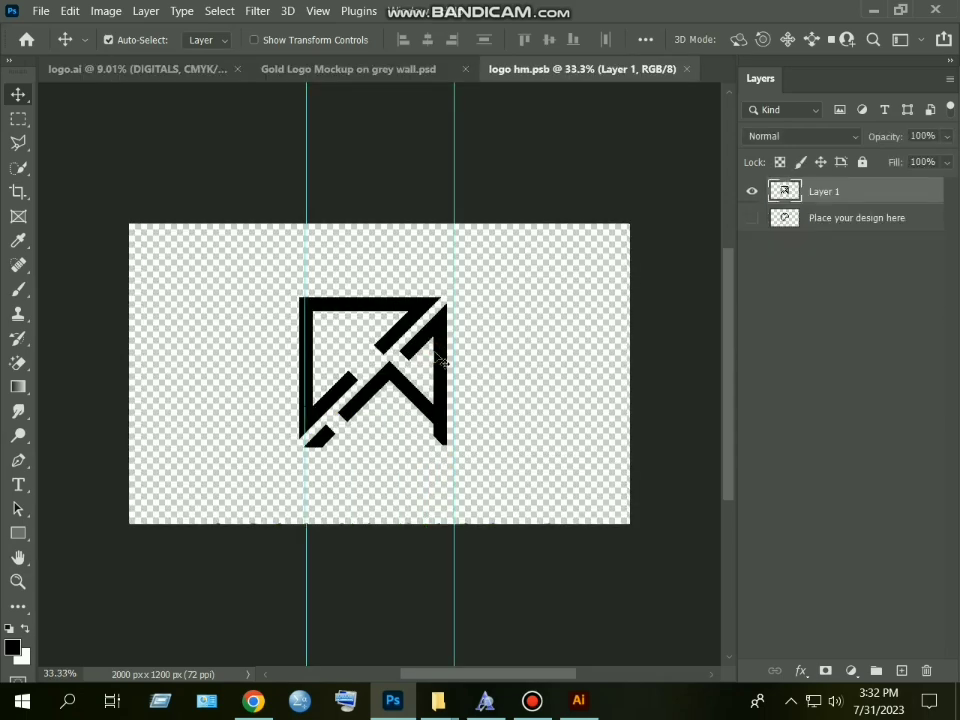
# Replace the sample logo and placeholder layers in logo hm.psb with the merged DIGITALS layer from logo.ai.
pyautogui.press('Delete')
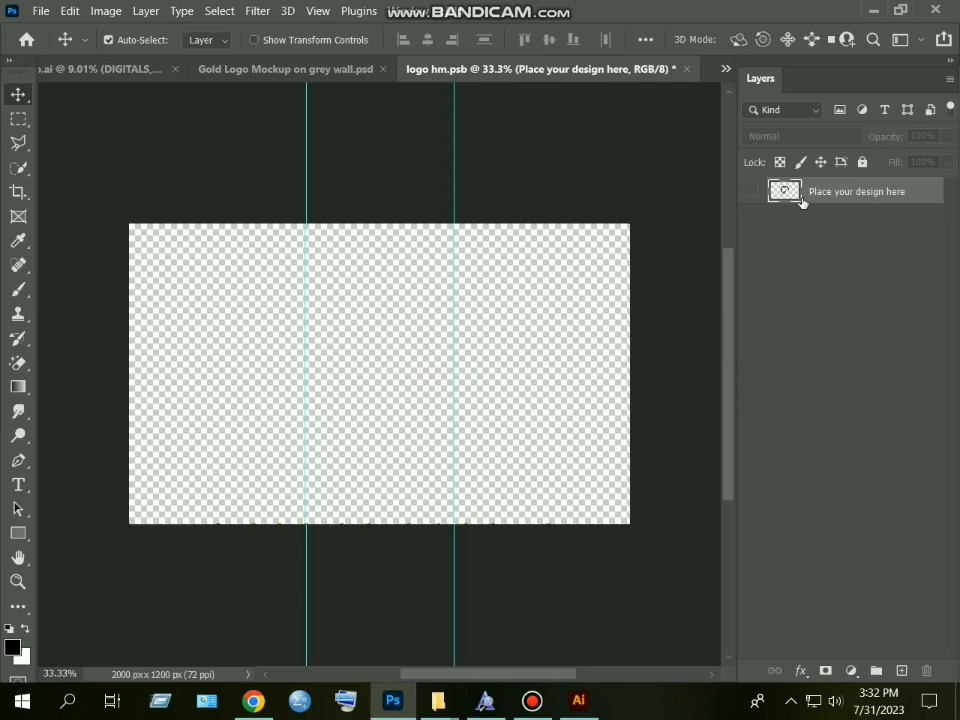
pyautogui.click(350, 70)
pyautogui.click(60, 69)
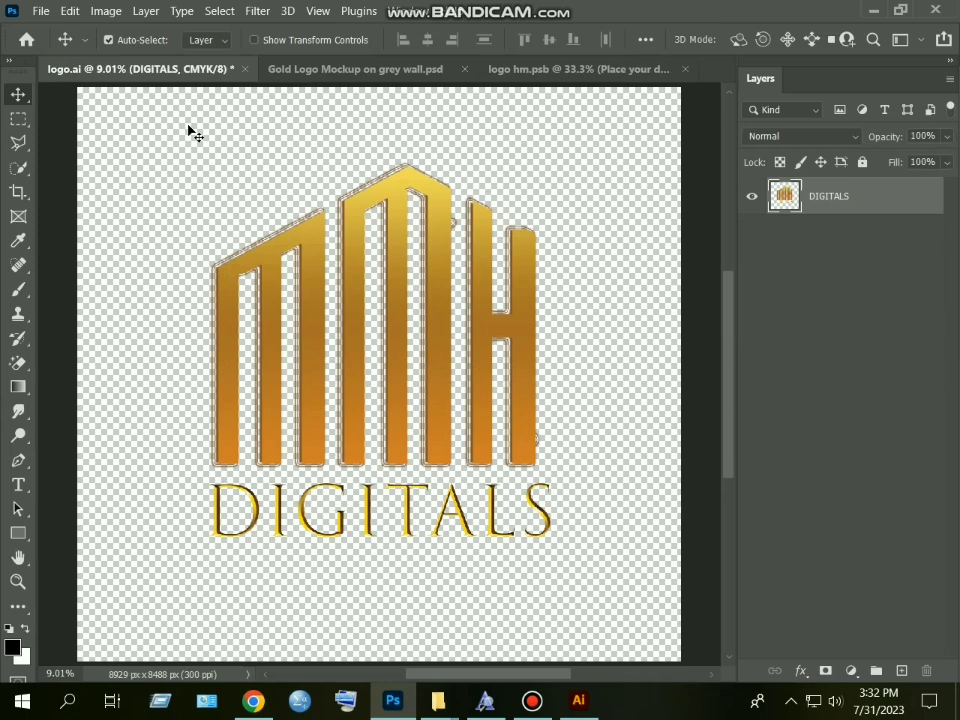
pyautogui.click(535, 70)
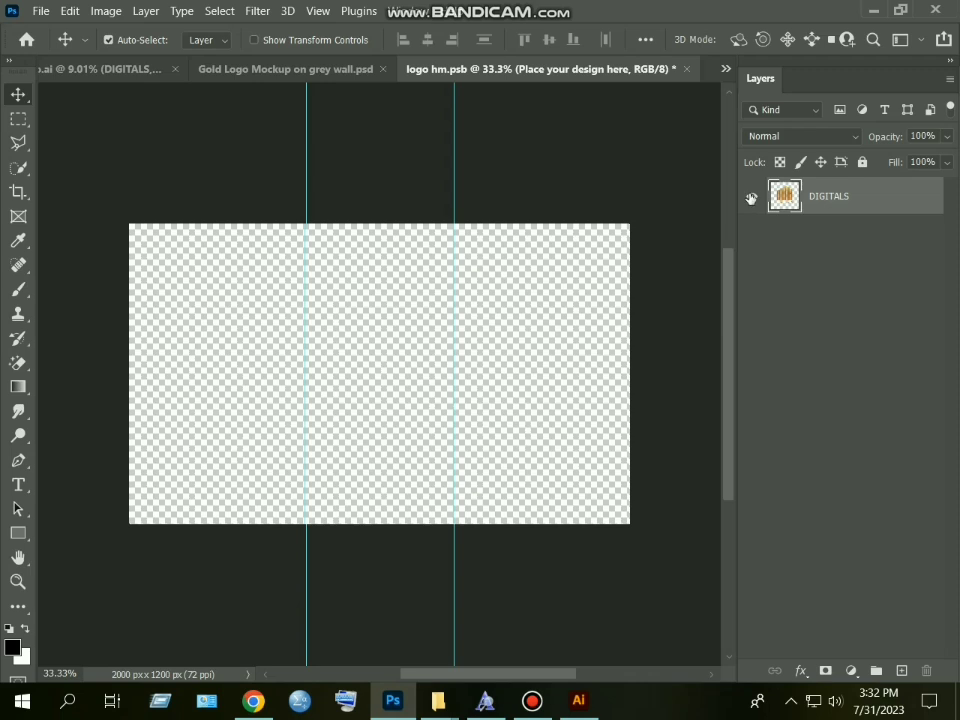
pyautogui.click(816, 222)
pyautogui.press('Delete')
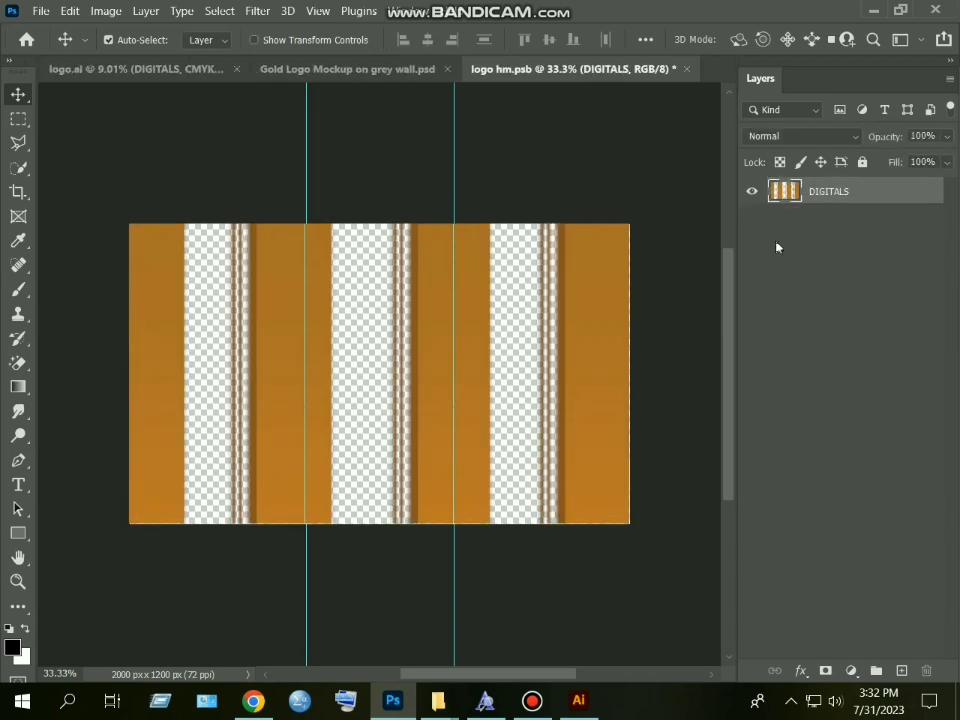
# Scale the DIGITALS logo layer proportionally down to 14.85% and commit the transform.
pyautogui.scroll(-6, 577, 312)
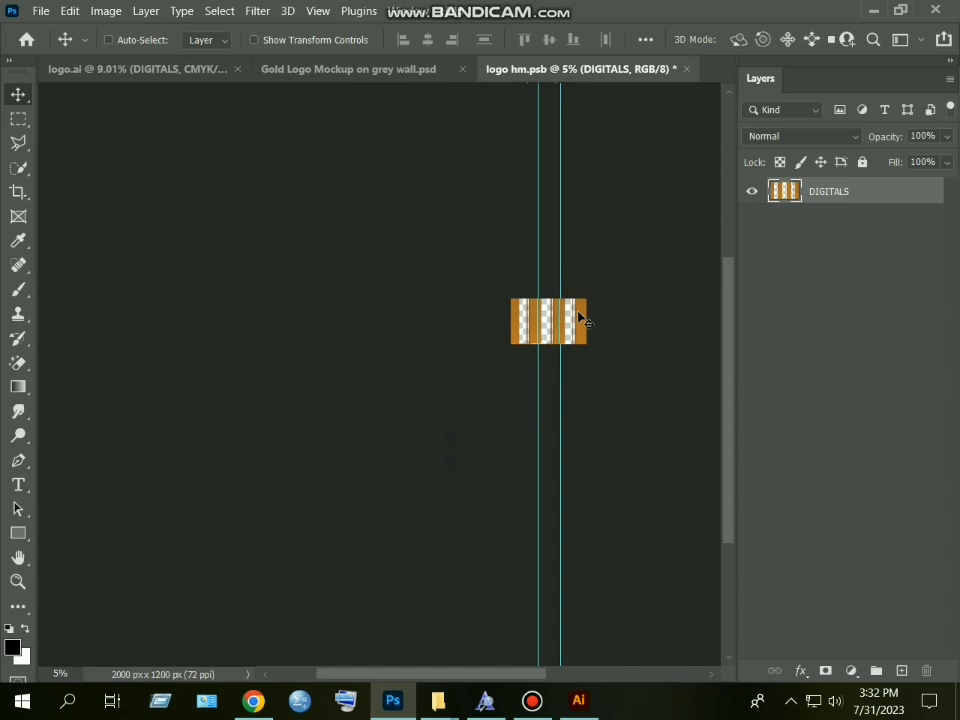
pyautogui.hotkey('ctrl', 't')
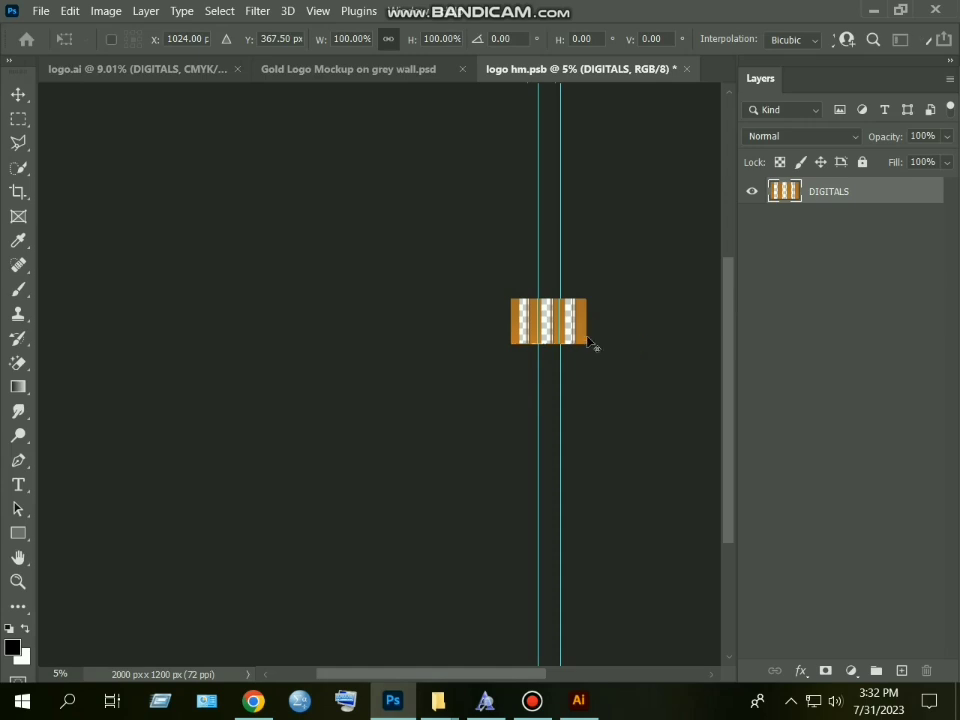
pyautogui.scroll(-1, 588, 339)
pyautogui.moveTo(634, 401); pyautogui.dragTo(567, 331)
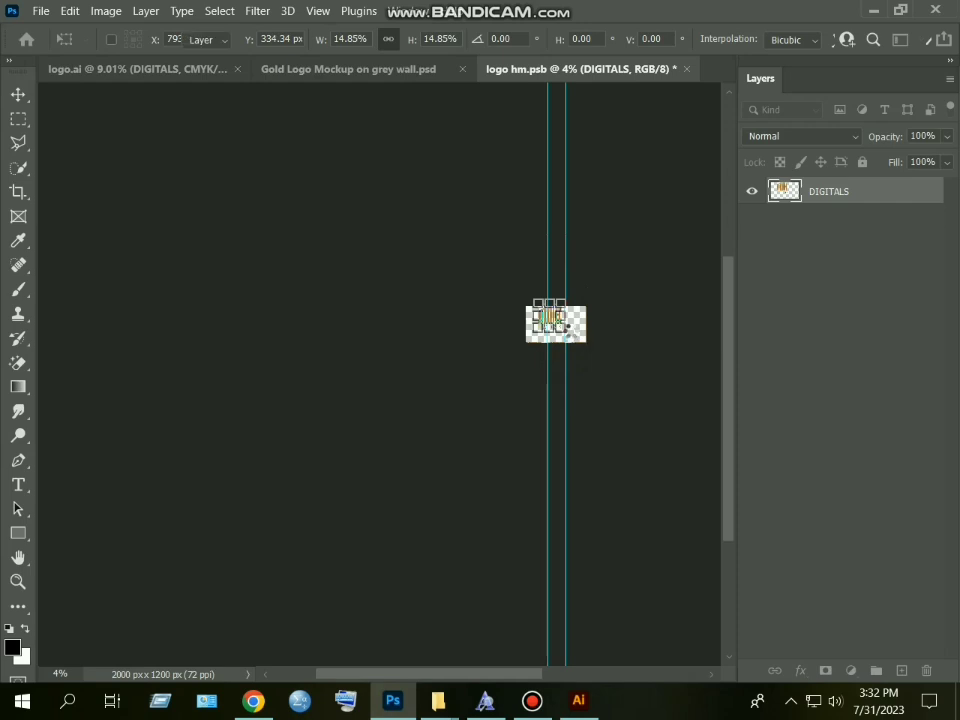
pyautogui.press('Return')
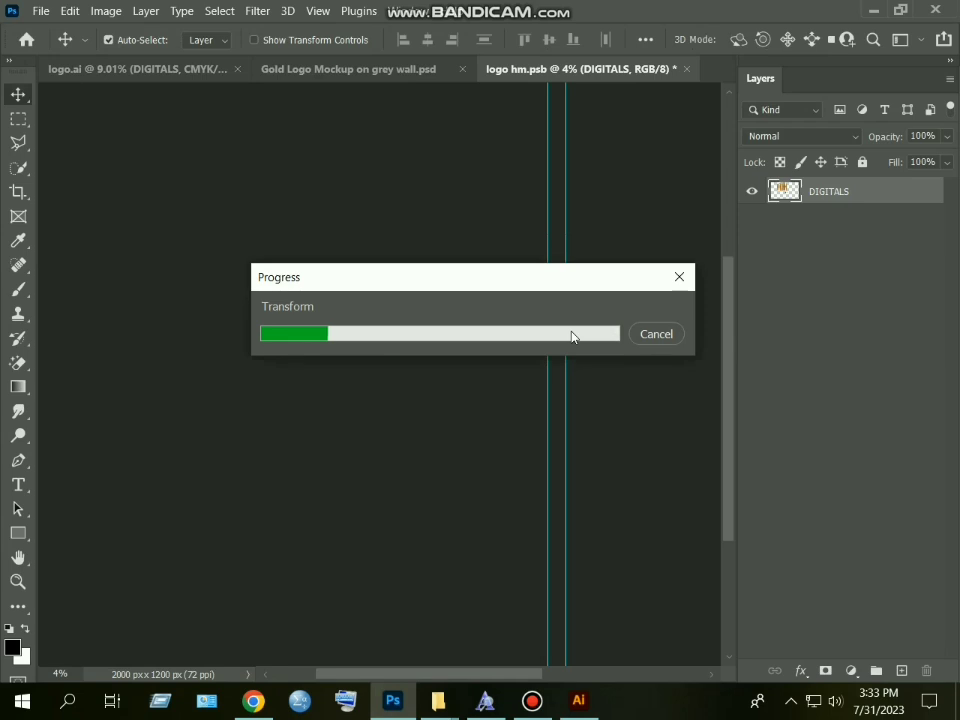
pyautogui.hotkey('ctrl', '0')
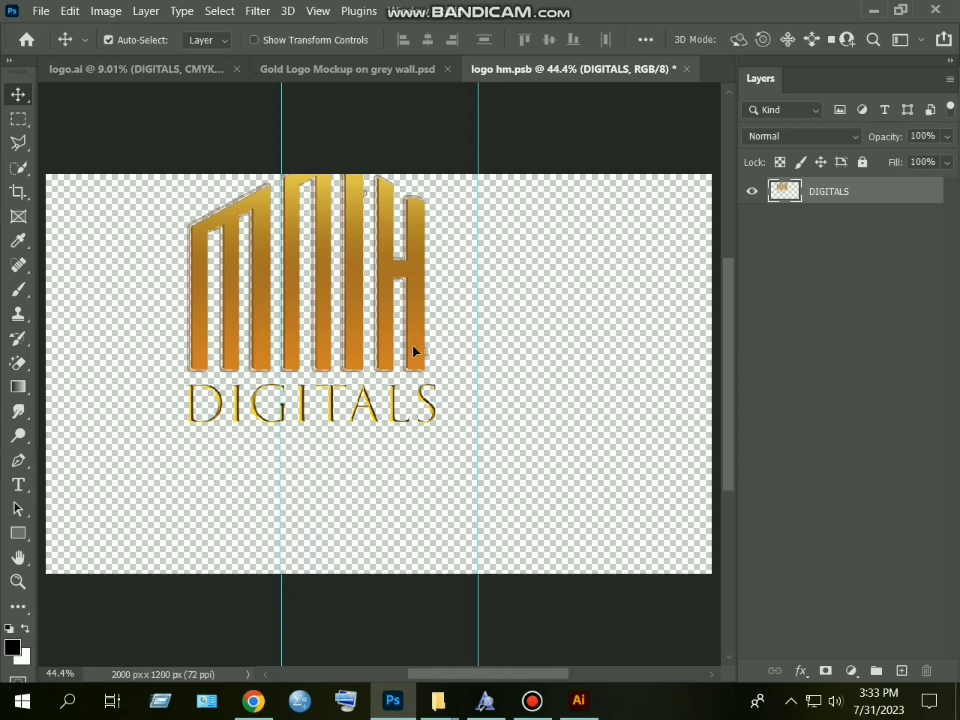
# Move the logo to the middle of the canvas and align the two vertical guides with its outer side edges.
pyautogui.moveTo(419, 351); pyautogui.dragTo(501, 427)
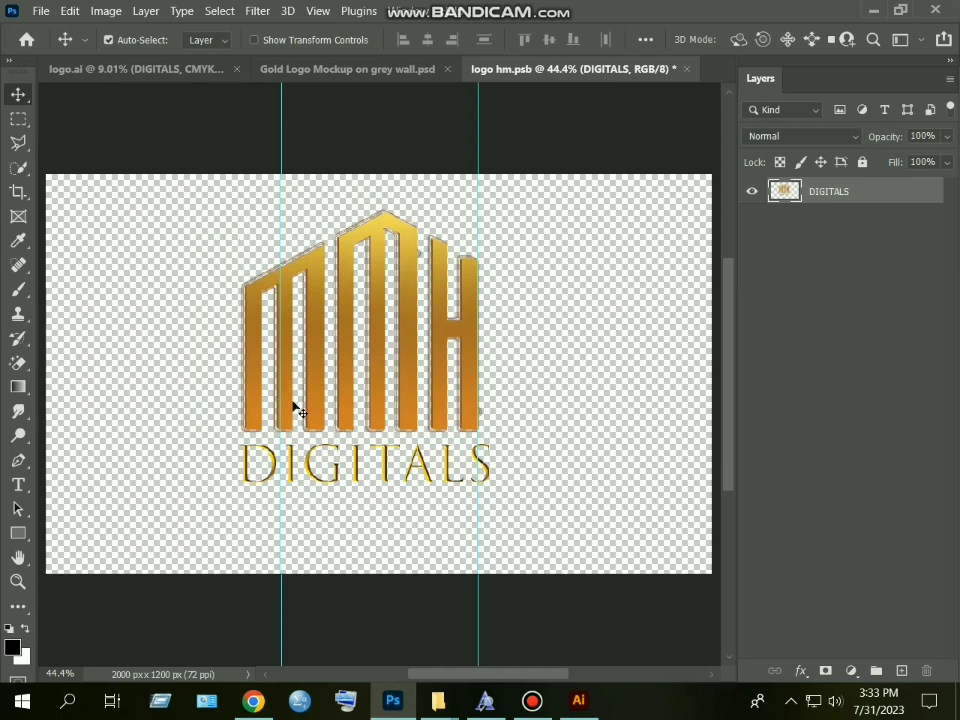
pyautogui.moveTo(241, 403); pyautogui.dragTo(240, 403)
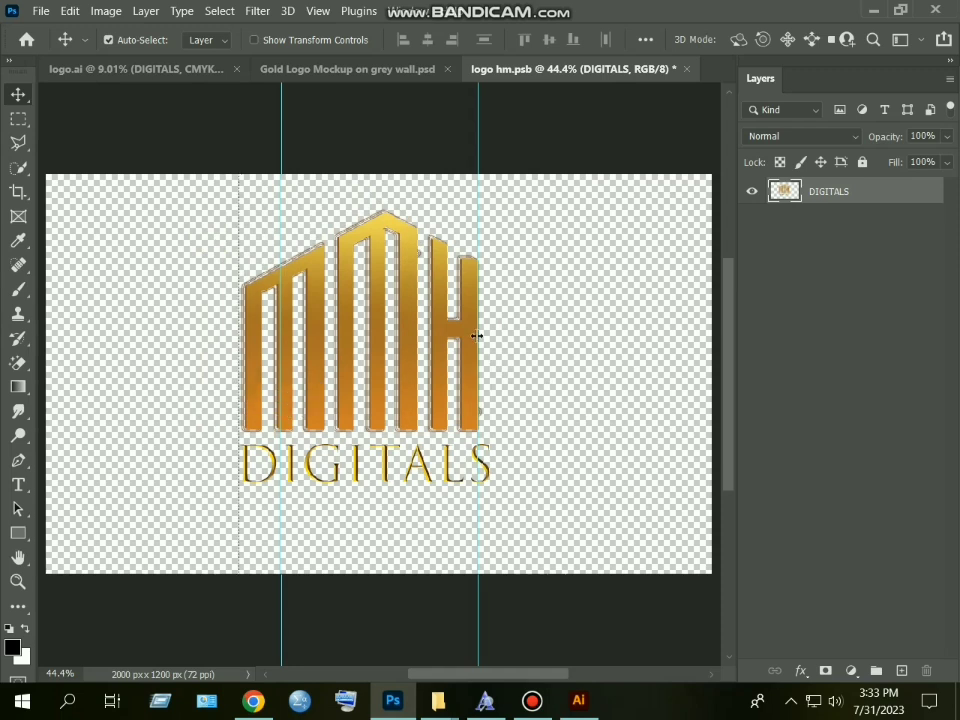
pyautogui.moveTo(478, 342); pyautogui.dragTo(495, 347)
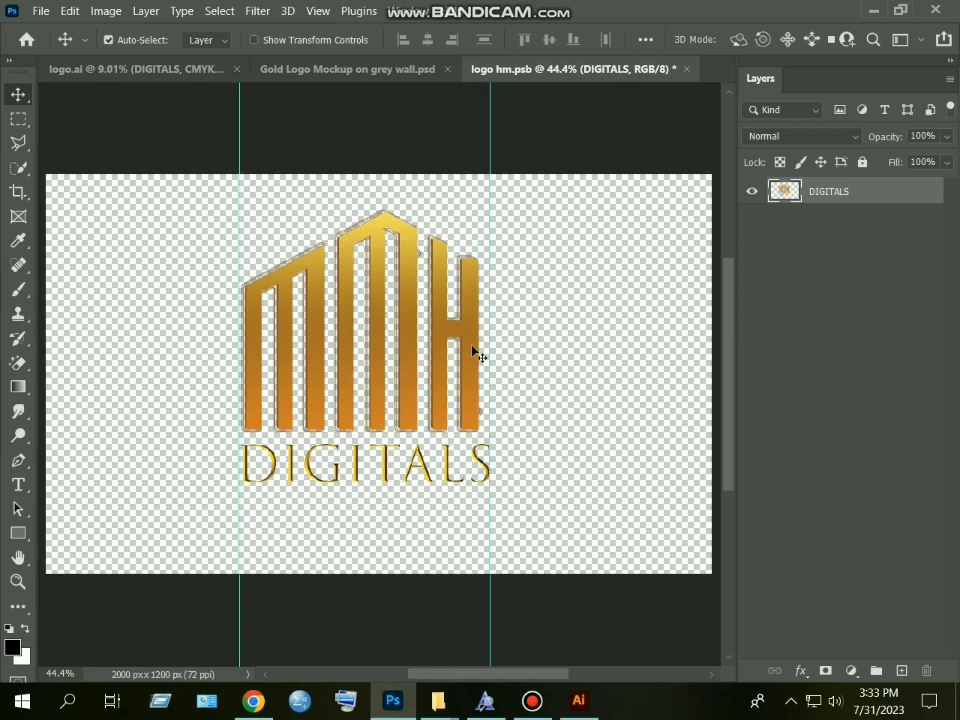
pyautogui.moveTo(469, 353); pyautogui.dragTo(469, 363)
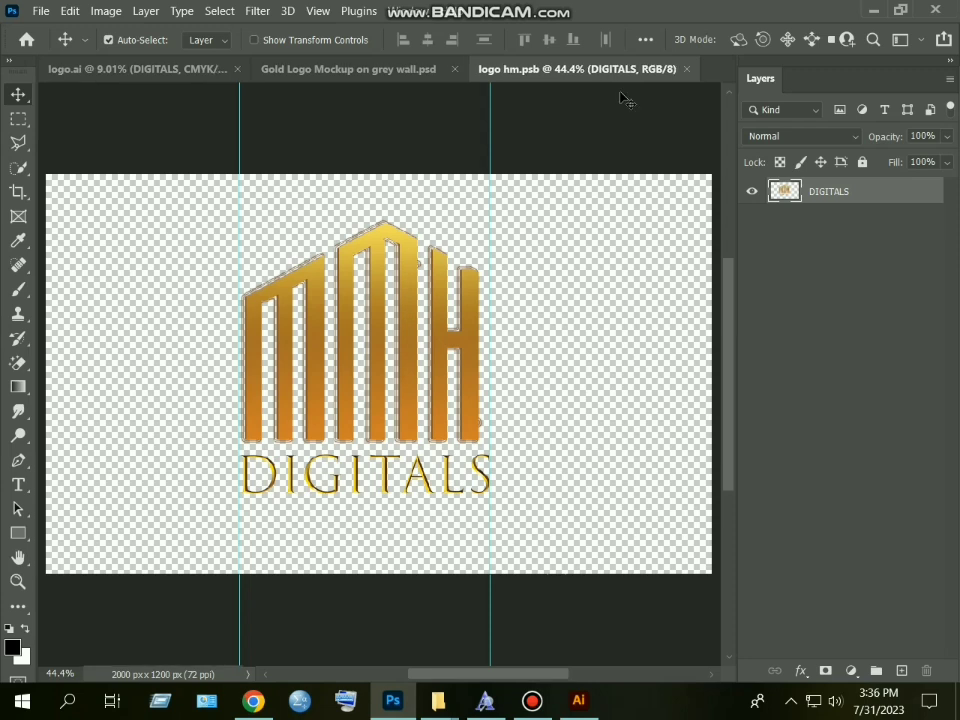
# Return to the Gold Logo Mockup on grey wall document and make the Place your design here layer visible.
pyautogui.click(150, 69)
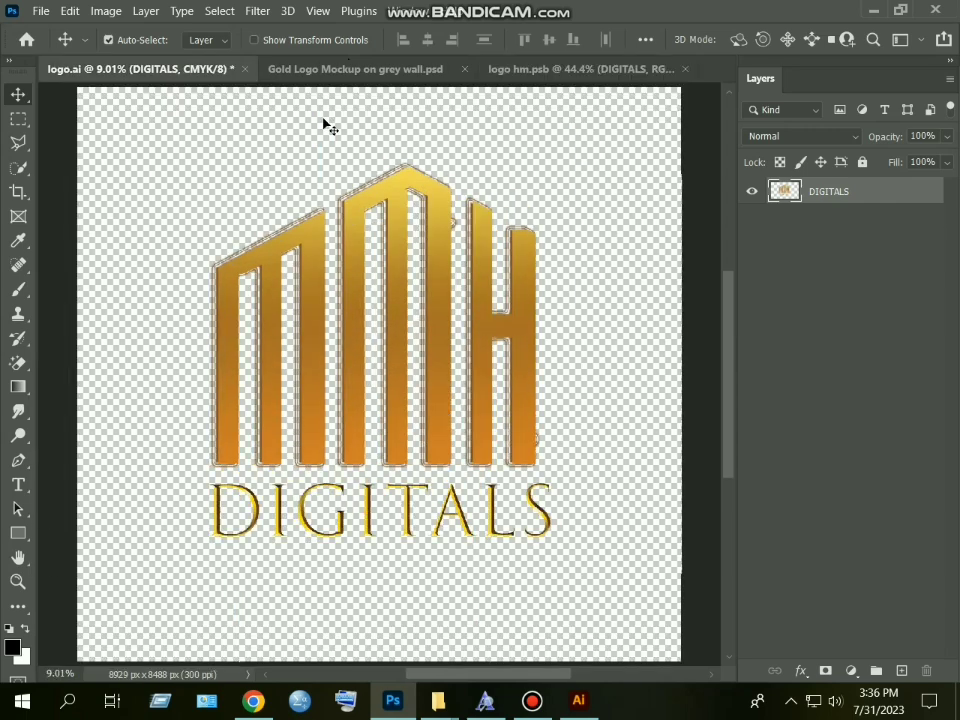
pyautogui.click(564, 69)
pyautogui.click(413, 73)
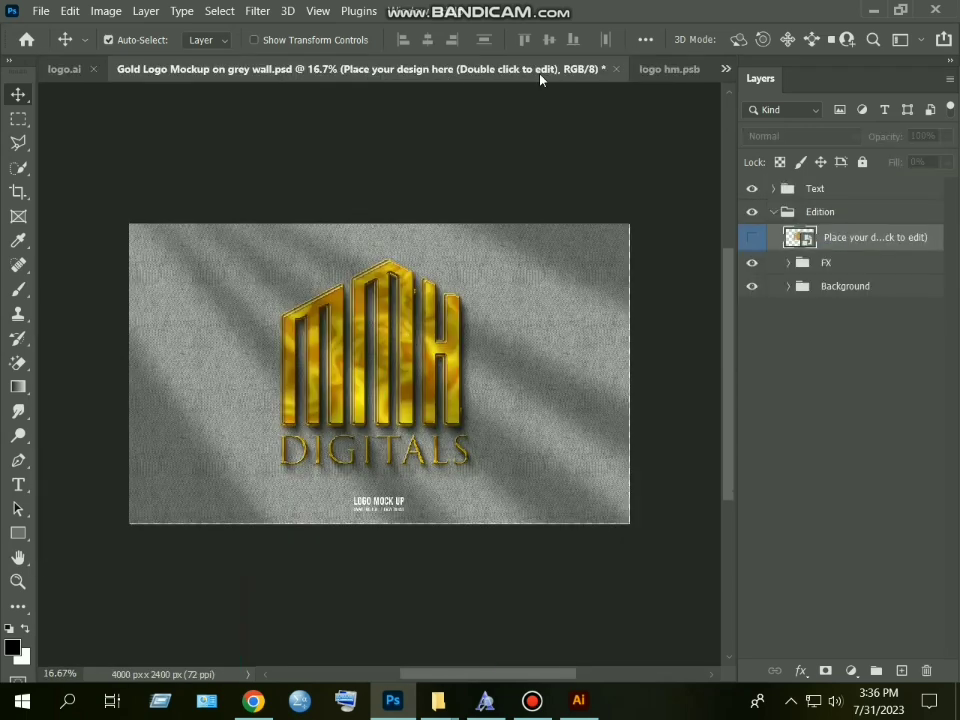
pyautogui.click(752, 237)
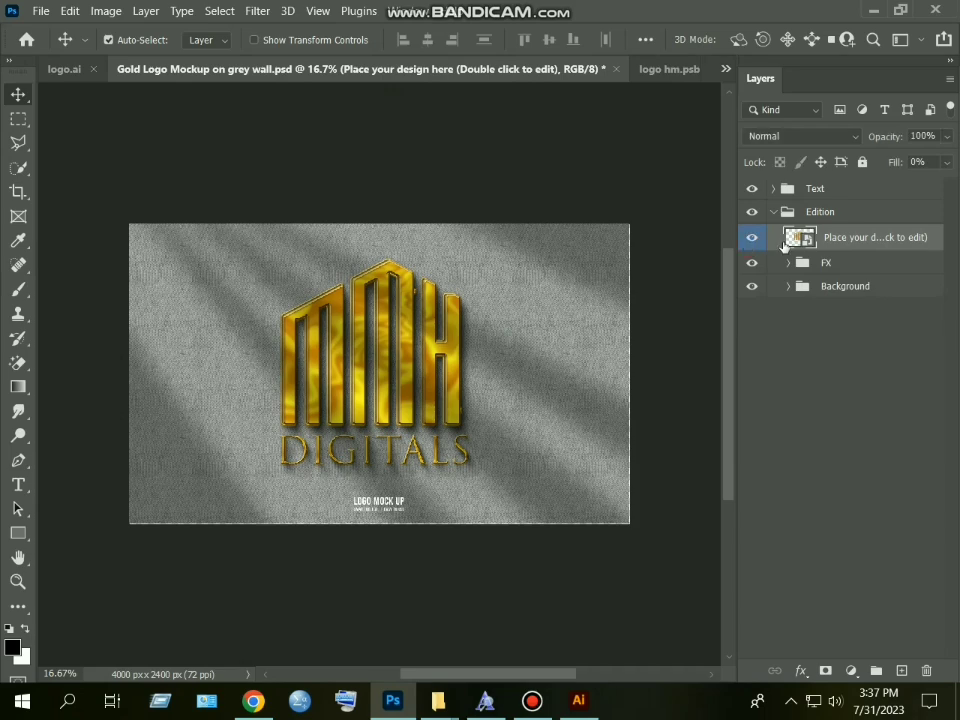
# Expand the FX and Surface groups and hide the third layer in the Surface group.
pyautogui.click(789, 262)
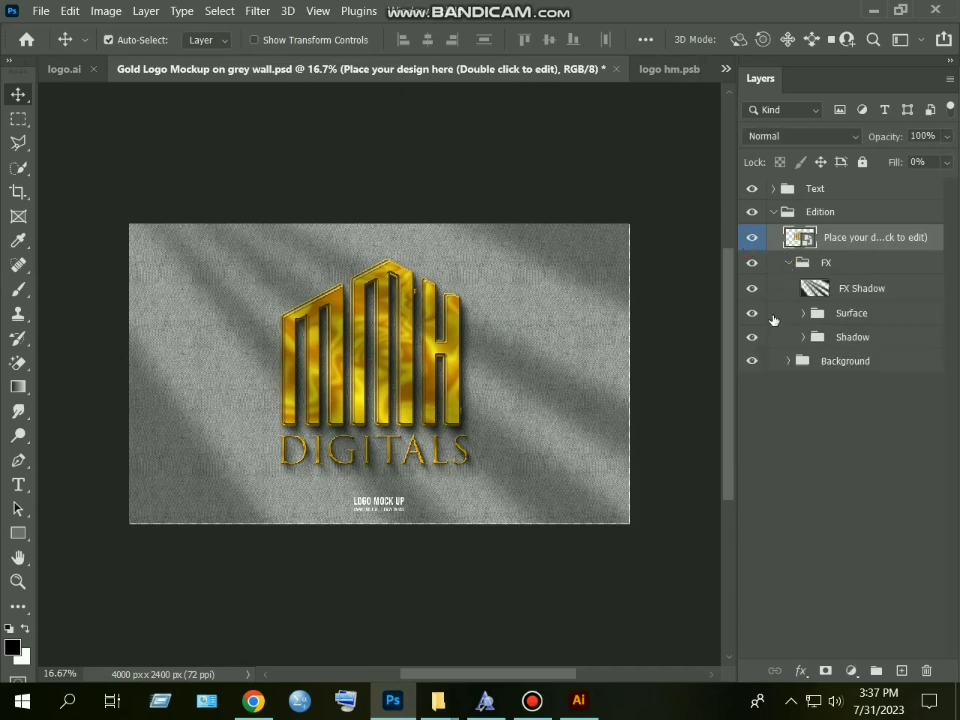
pyautogui.click(797, 313)
pyautogui.click(803, 313)
pyautogui.click(756, 398)
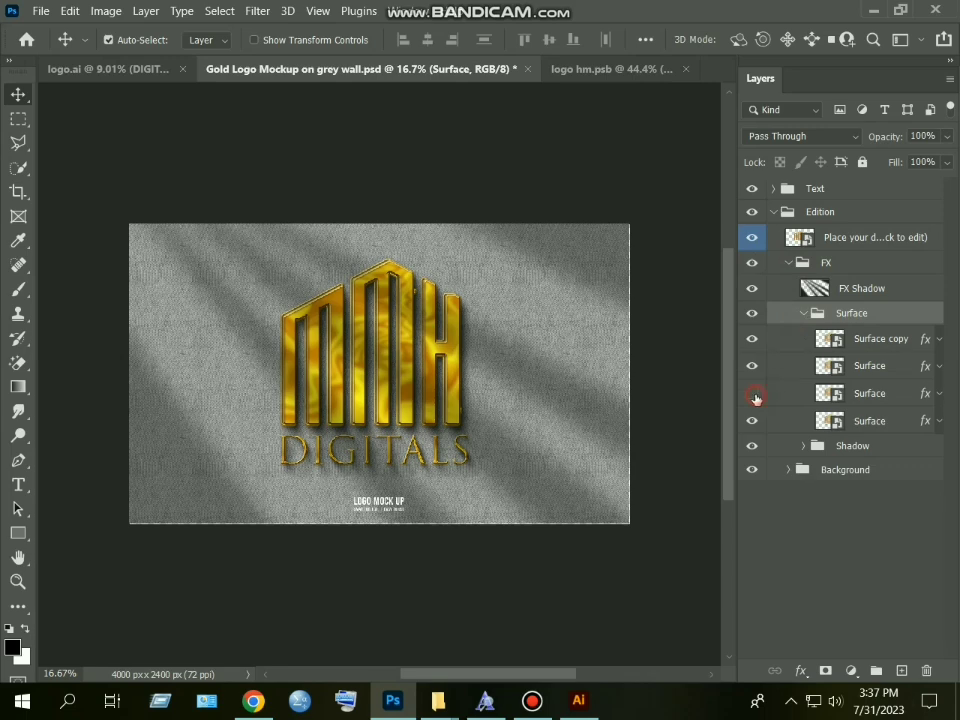
pyautogui.click(544, 372)
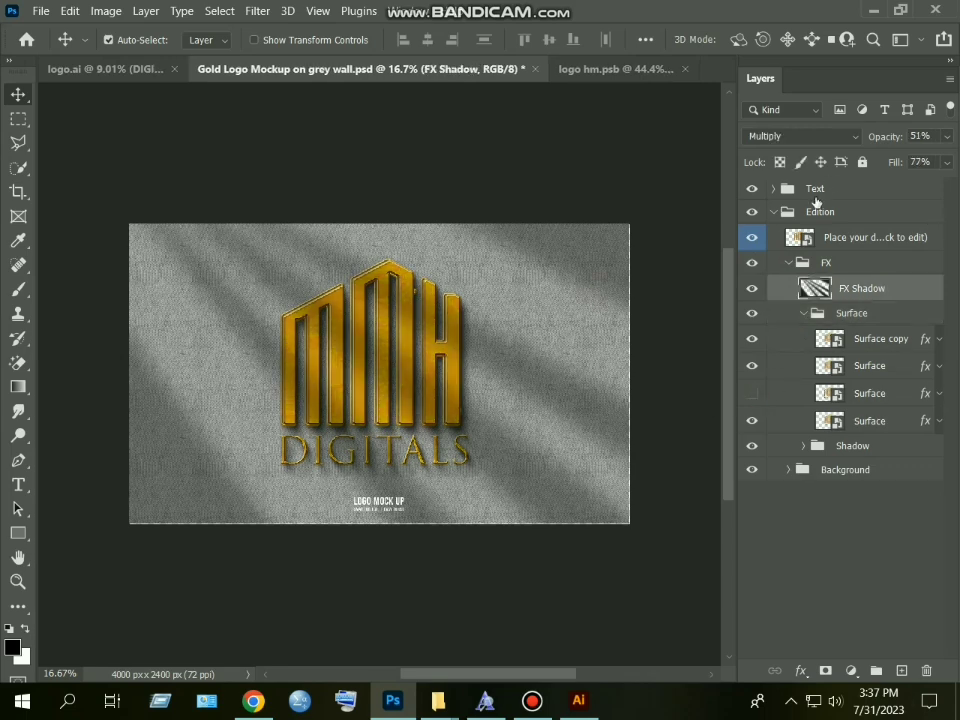
# Delete the LOGO MOCK UP, SMART OBJECT, I and EASY TO USE layers from the Text group, and select the logo design layer.
pyautogui.click(779, 191)
pyautogui.click(777, 190)
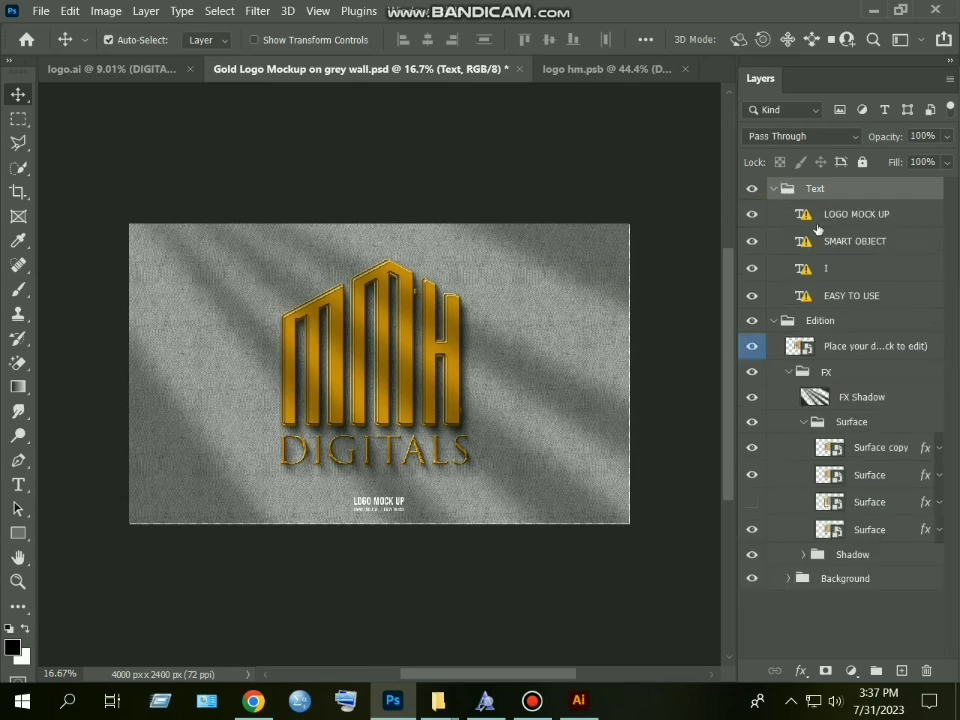
pyautogui.click(866, 217)
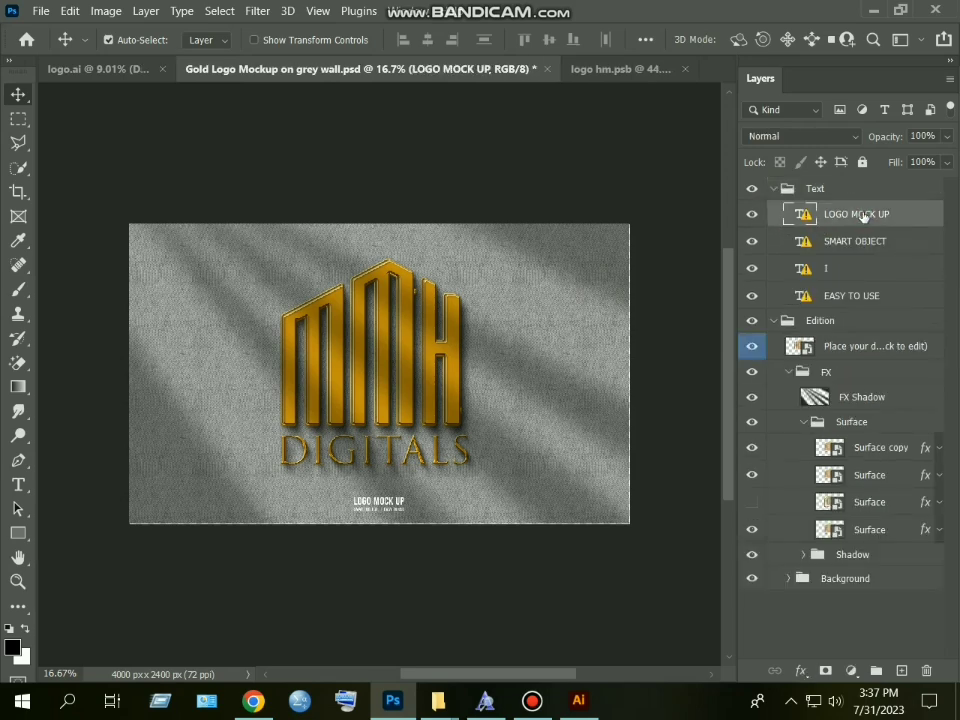
pyautogui.press('Delete')
pyautogui.press('Delete')
pyautogui.press('Delete')
pyautogui.press('Delete')
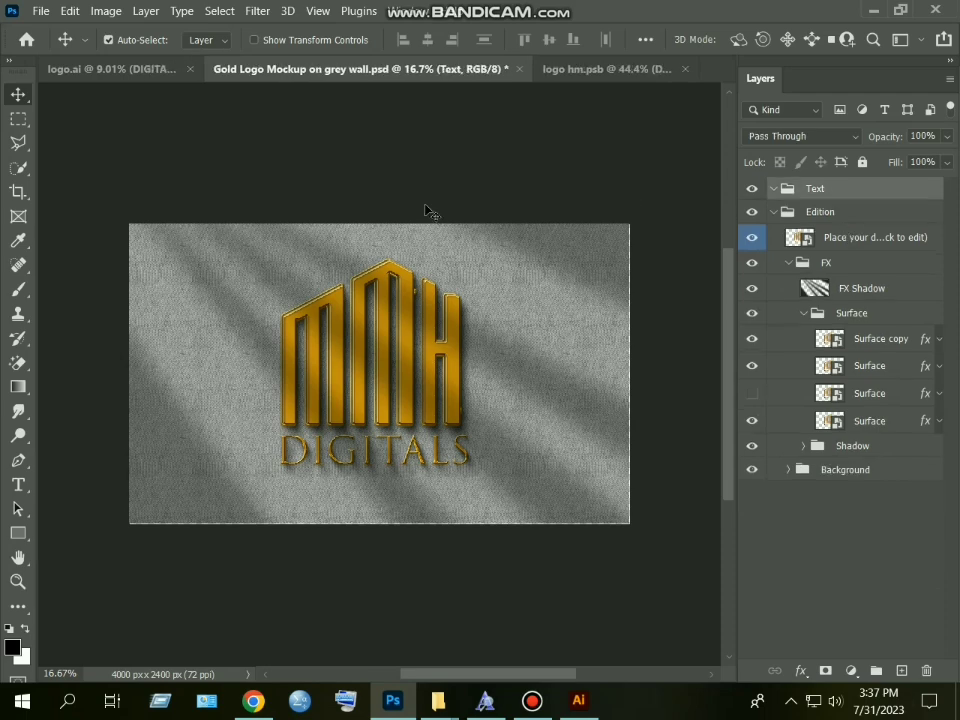
pyautogui.click(328, 293)
pyautogui.scroll(1, 333, 291)
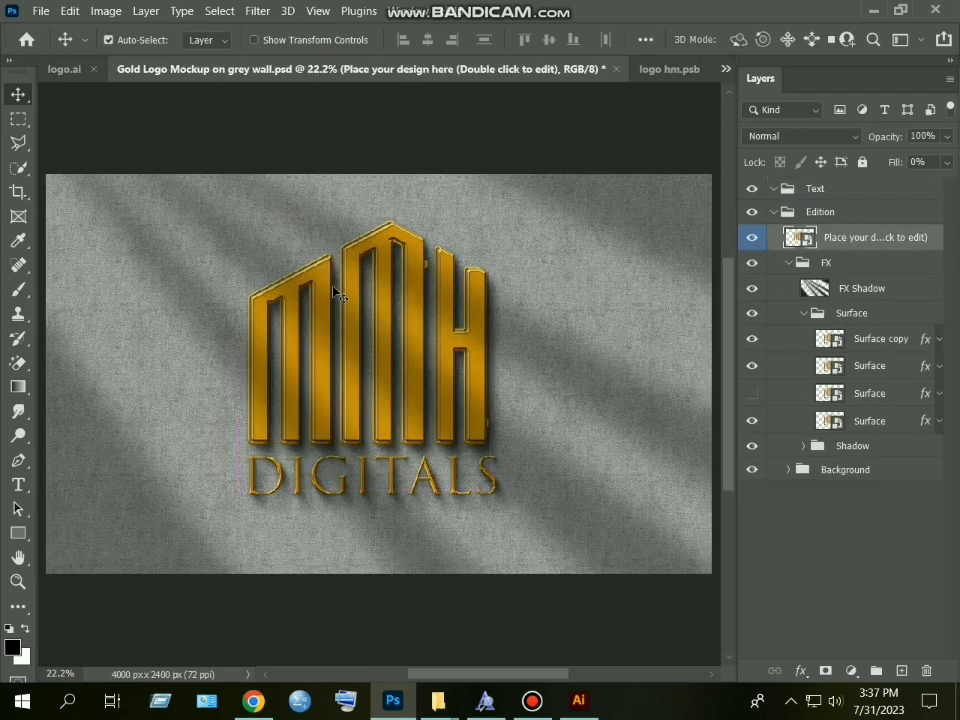